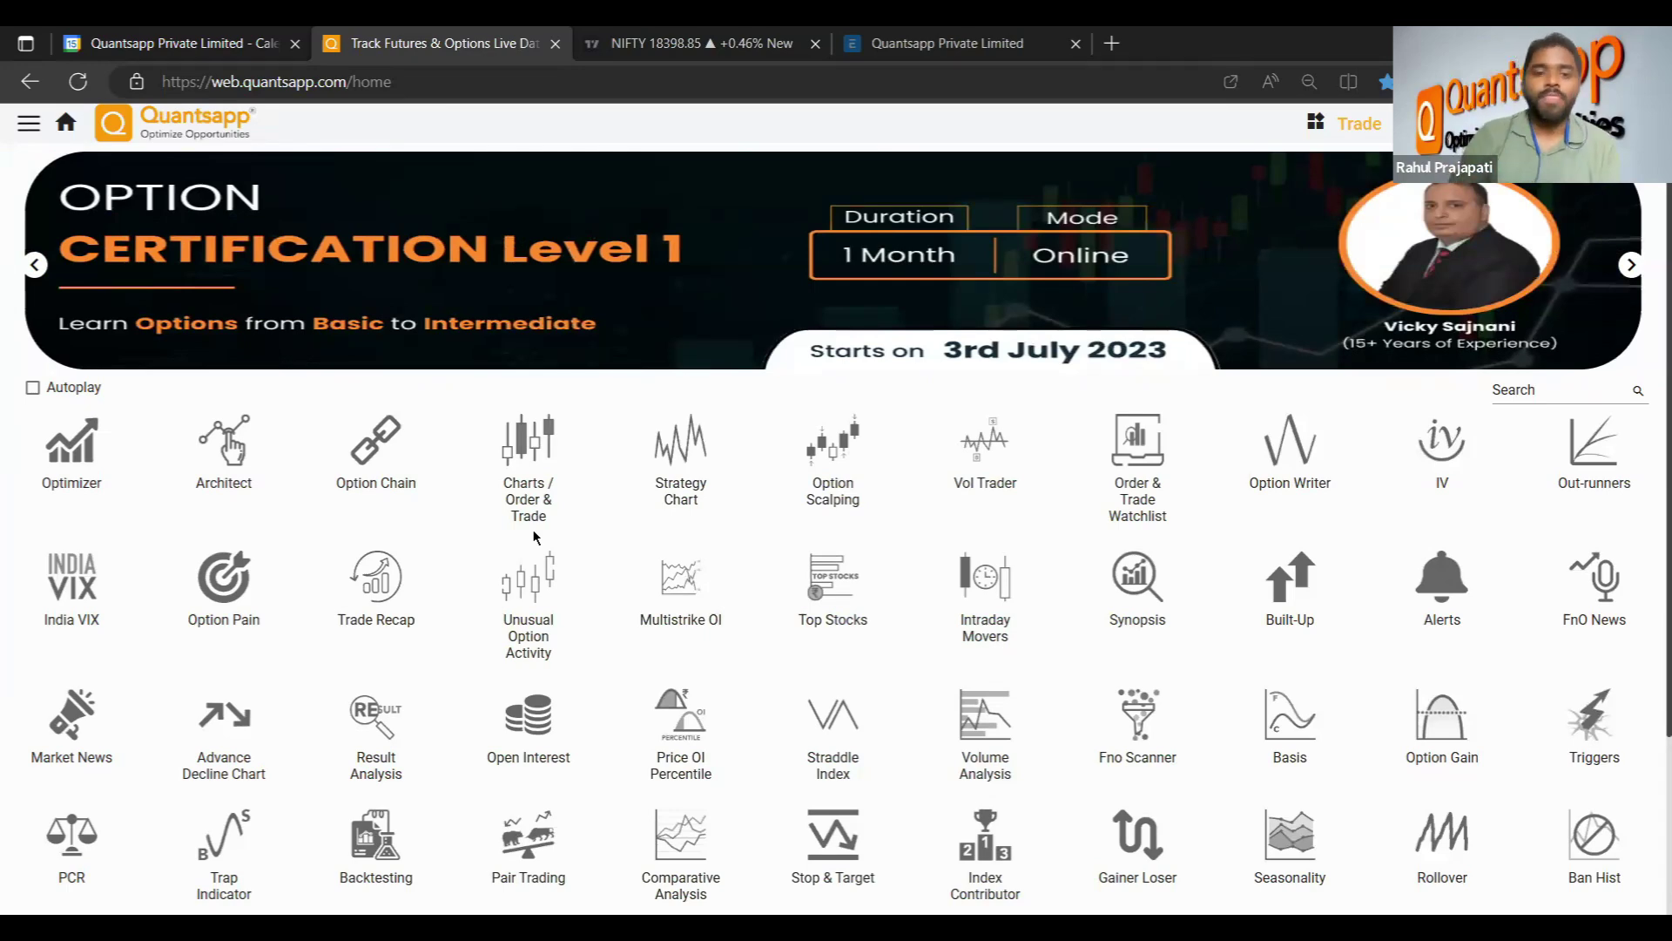
# Open the charting tool and remove the Q-Order Book pane and SuperTrend from the TATACHEM chart.
pyautogui.click(534, 473)
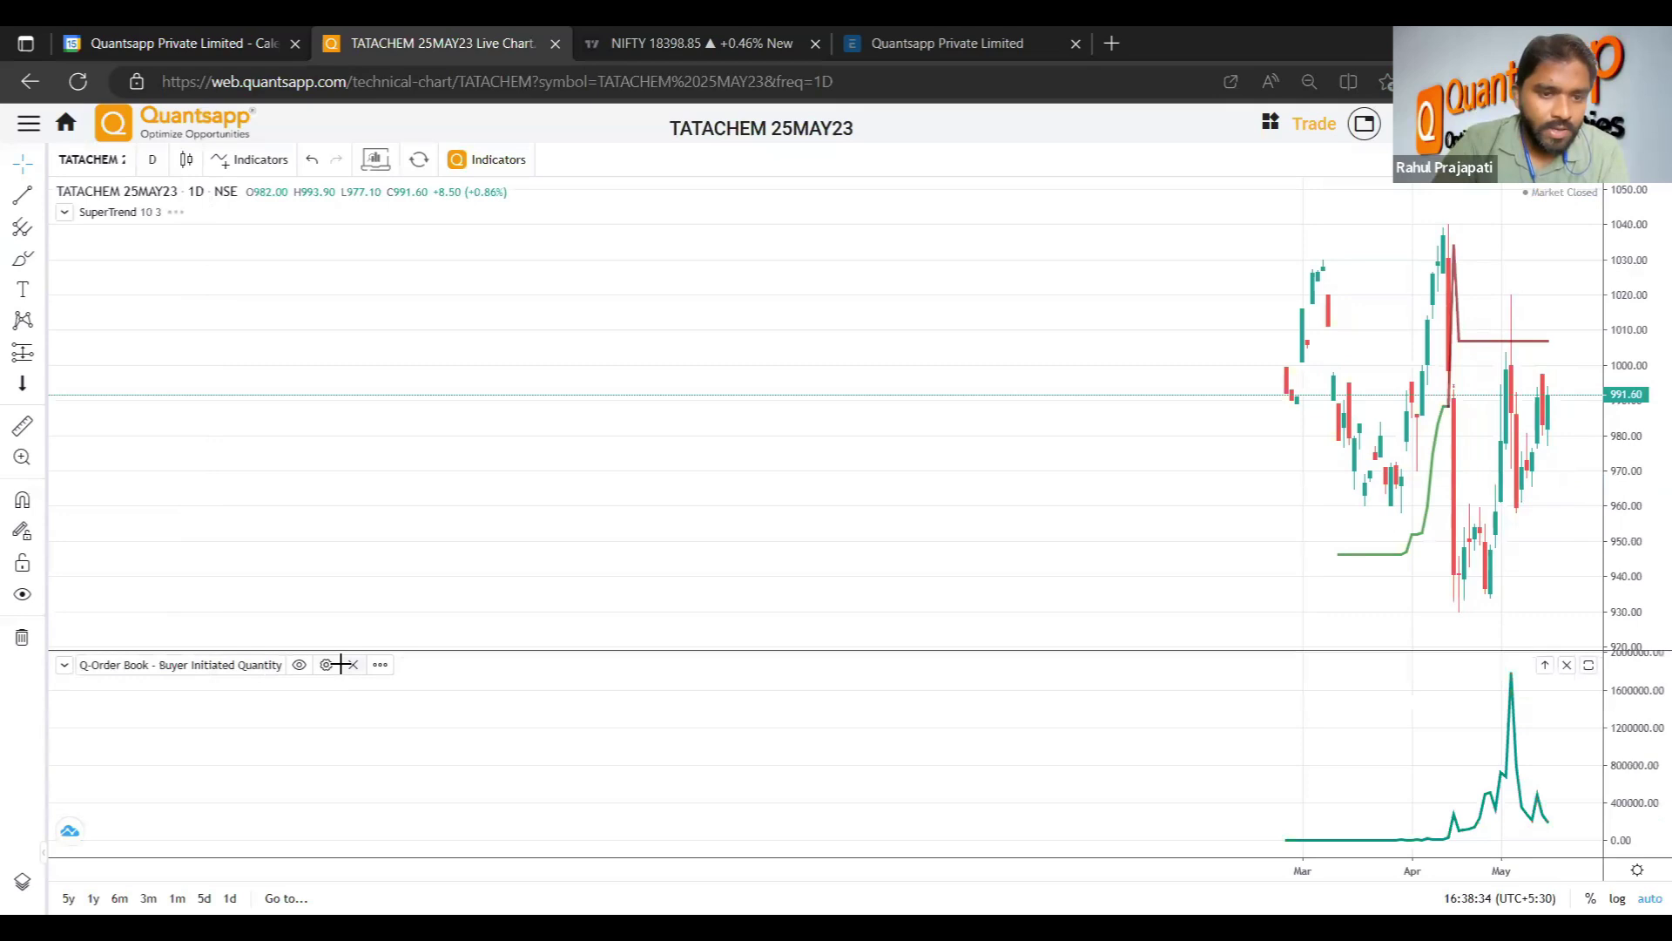
pyautogui.click(352, 664)
pyautogui.click(234, 211)
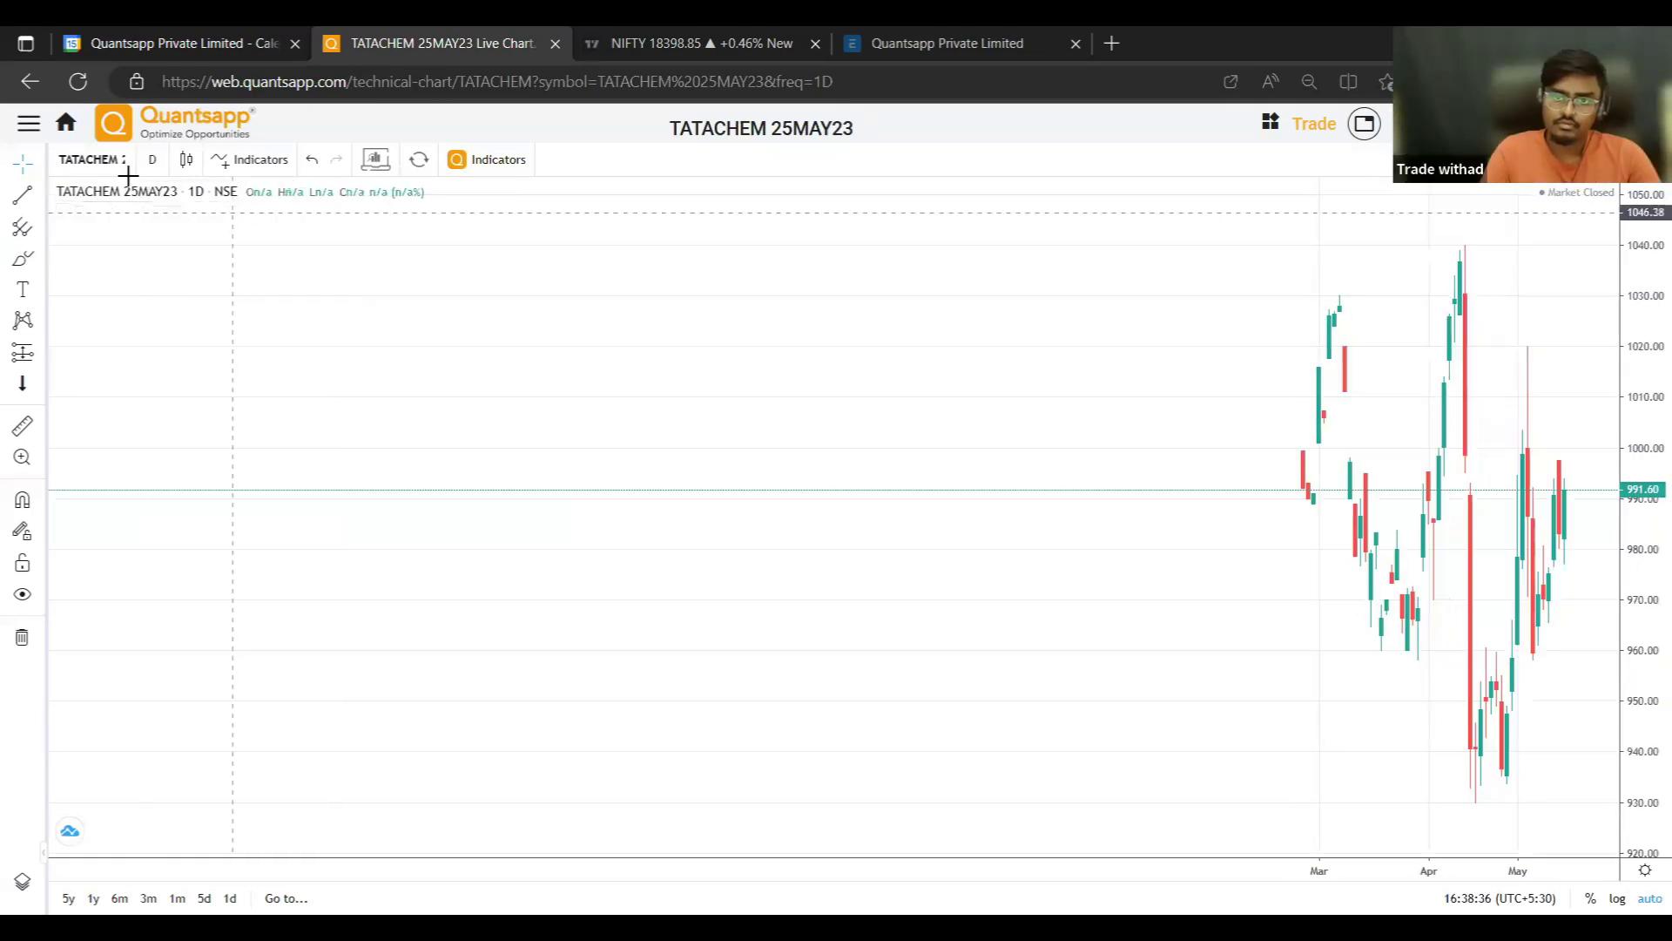
# Change the chart symbol from TATACHEM 25MAY23 to the NIFTY index.
pyautogui.click(91, 159)
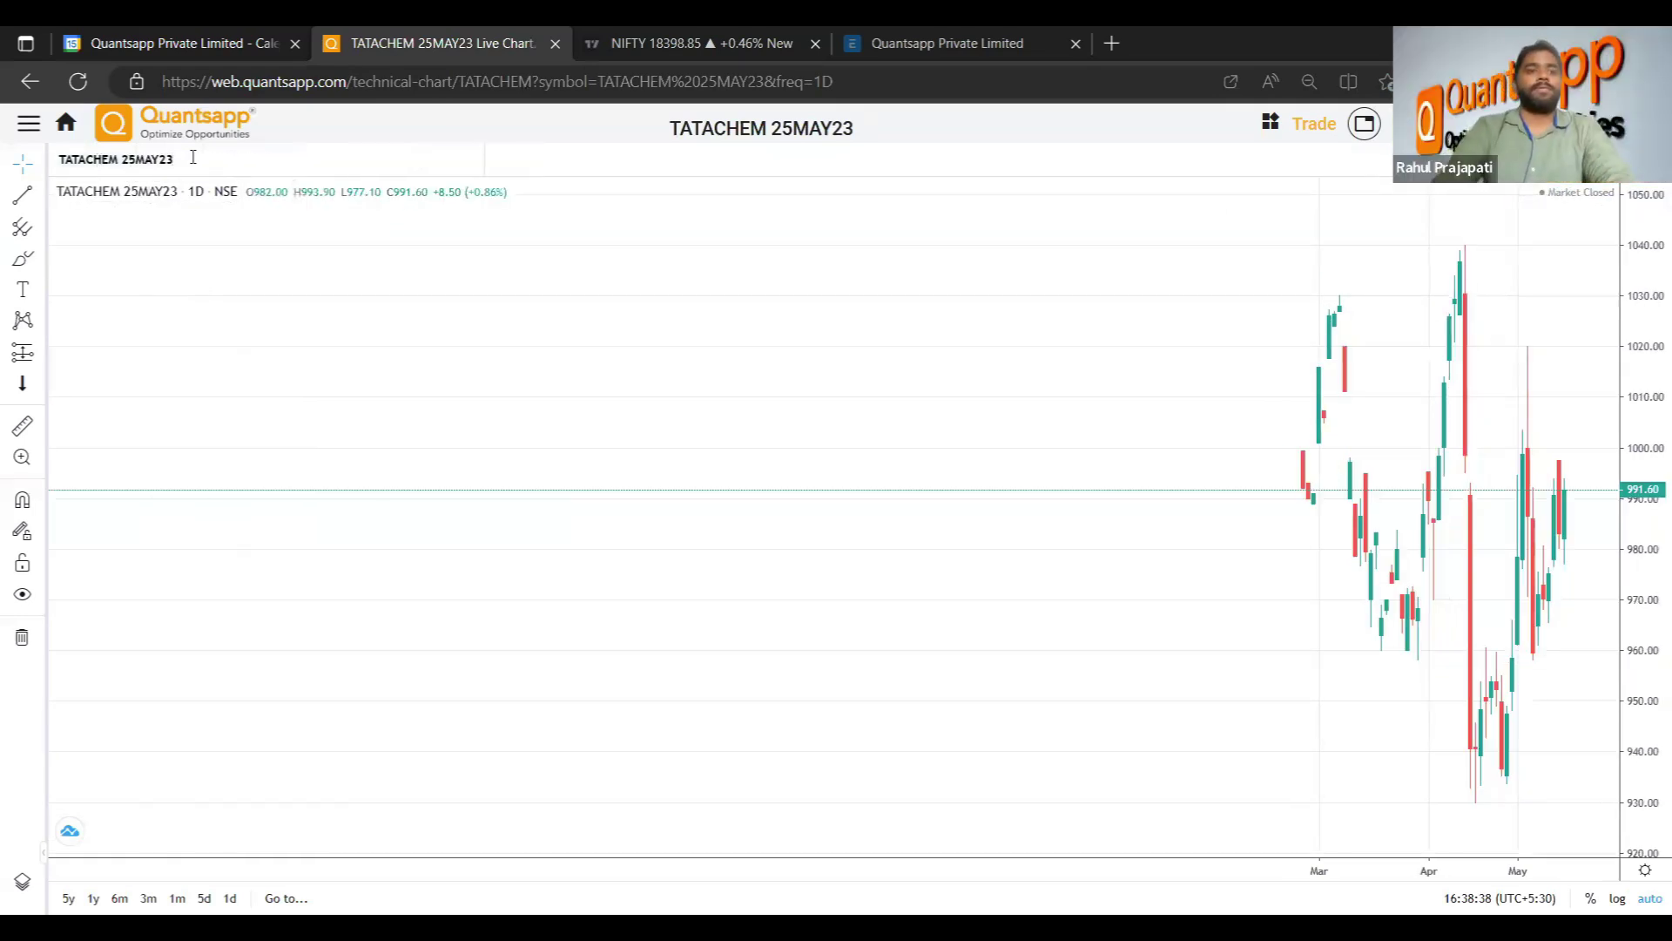
pyautogui.press('BackSpace')
pyautogui.press('BackSpace')
pyautogui.press('BackSpace')
pyautogui.press('BackSpace')
pyautogui.press('BackSpace')
pyautogui.press('BackSpace')
pyautogui.press('BackSpace')
pyautogui.press('BackSpace')
pyautogui.press('BackSpace')
pyautogui.press('BackSpace')
pyautogui.press('BackSpace')
pyautogui.press('BackSpace')
pyautogui.press('BackSpace')
pyautogui.press('BackSpace')
pyautogui.press('BackSpace')
pyautogui.press('BackSpace')
pyautogui.write('NIFTY')
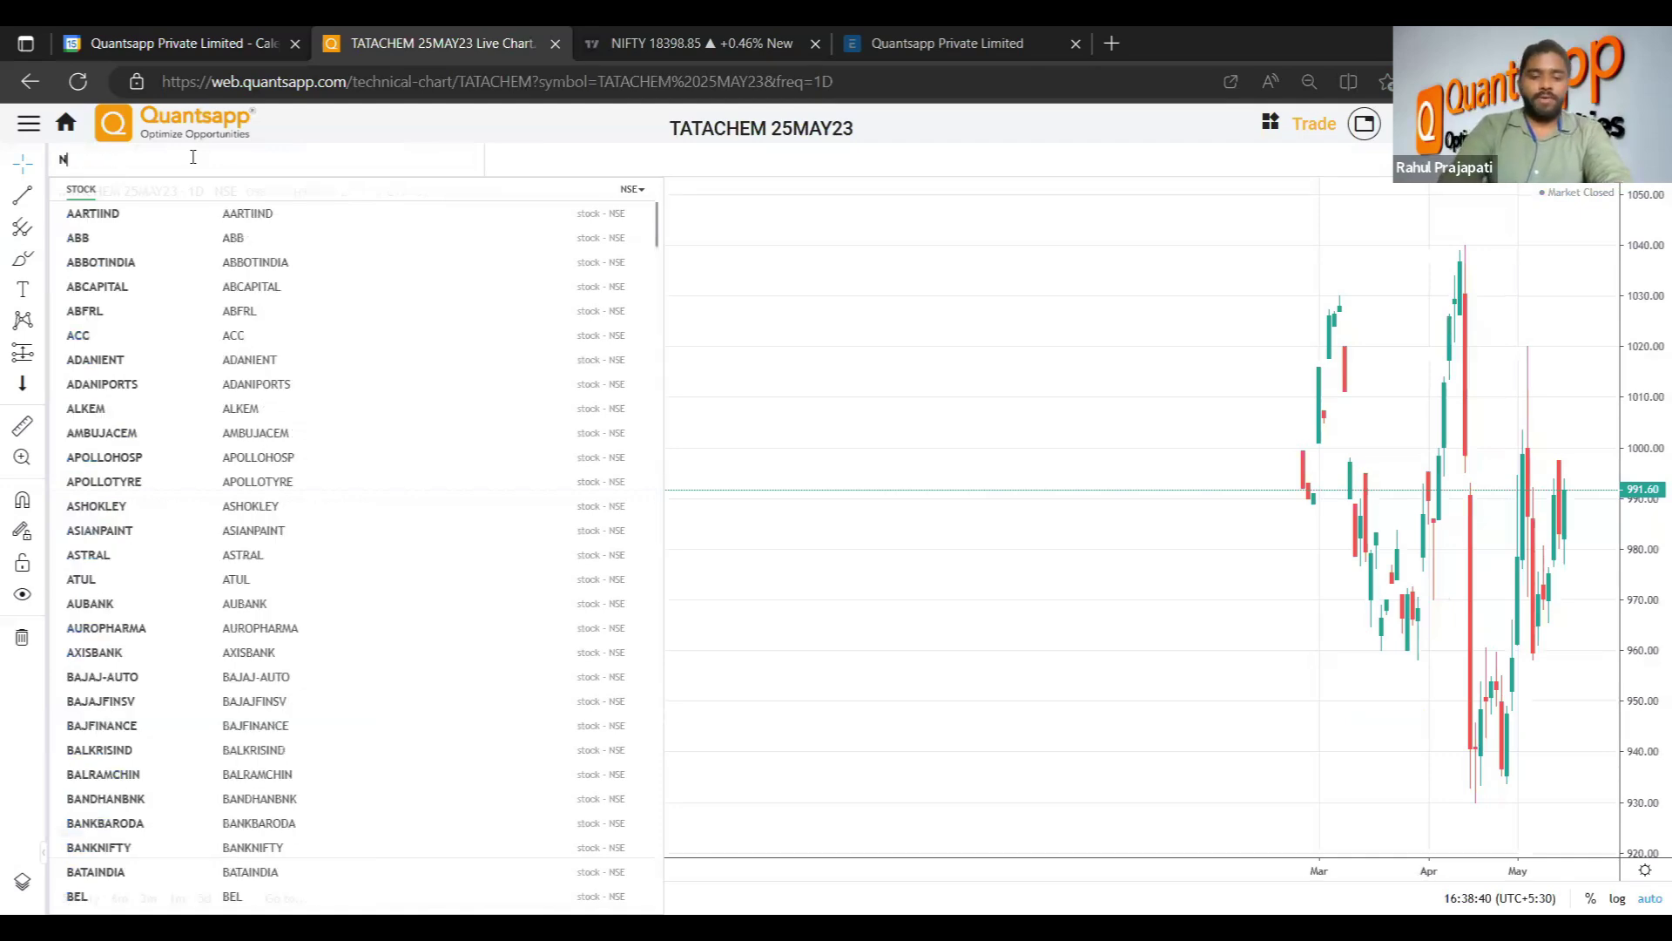
pyautogui.click(195, 213)
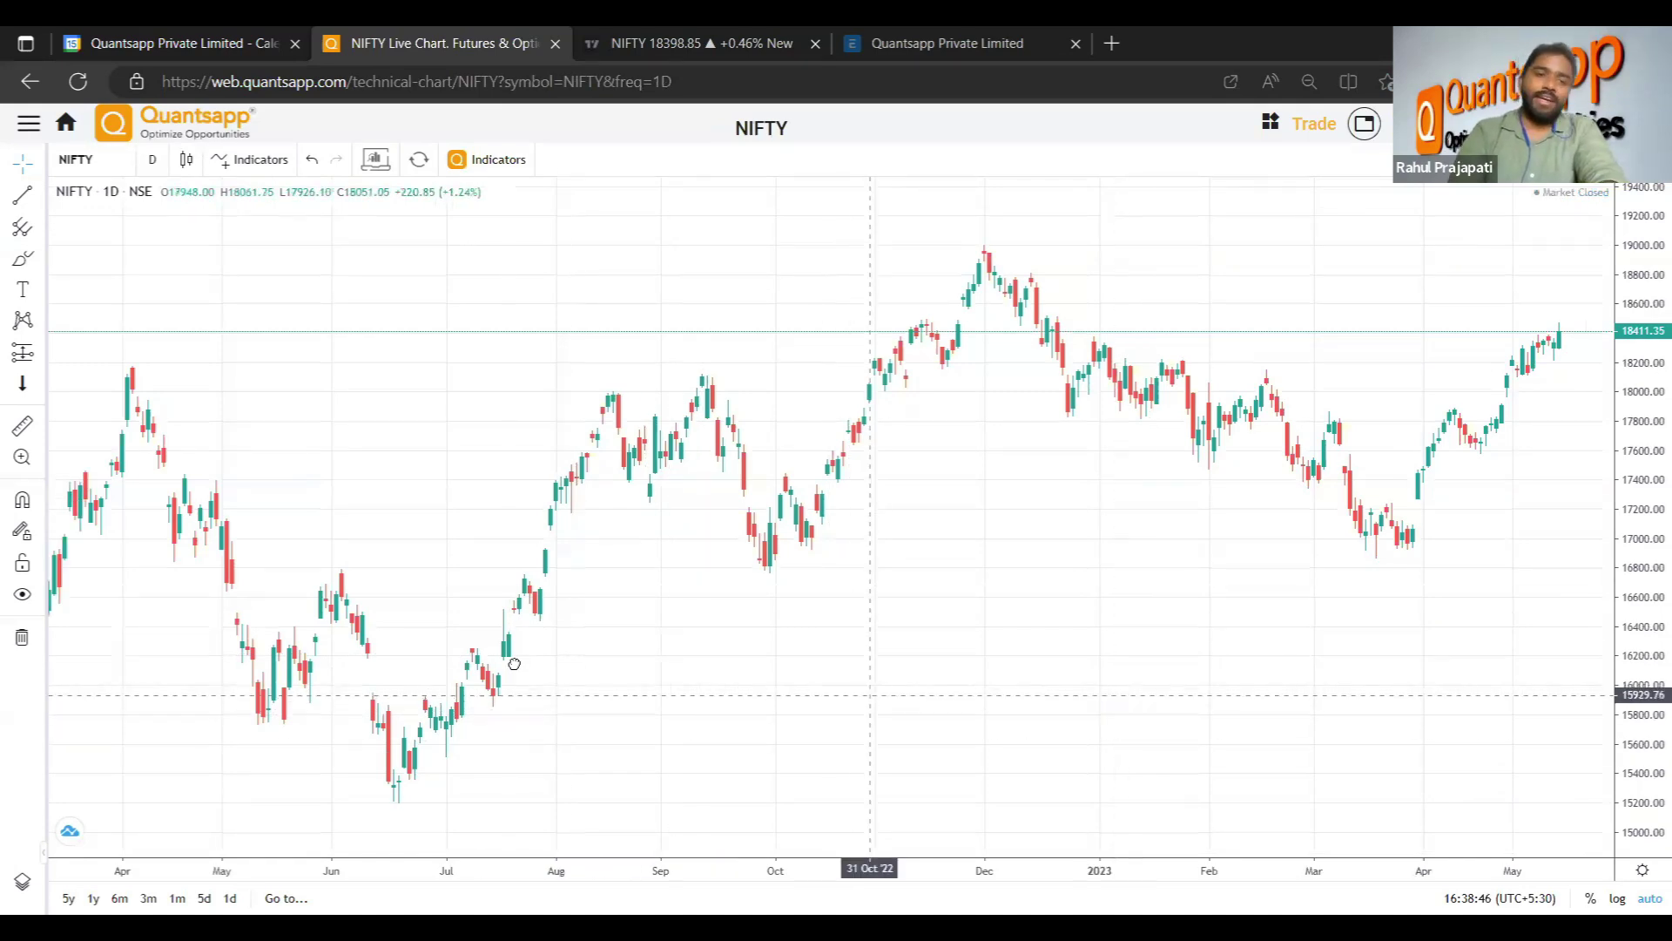
# Switch the NIFTY chart from daily to 1-minute candles, showing the 15 May '23 session.
pyautogui.moveTo(528, 669); pyautogui.dragTo(290, 666)
pyautogui.click(148, 160)
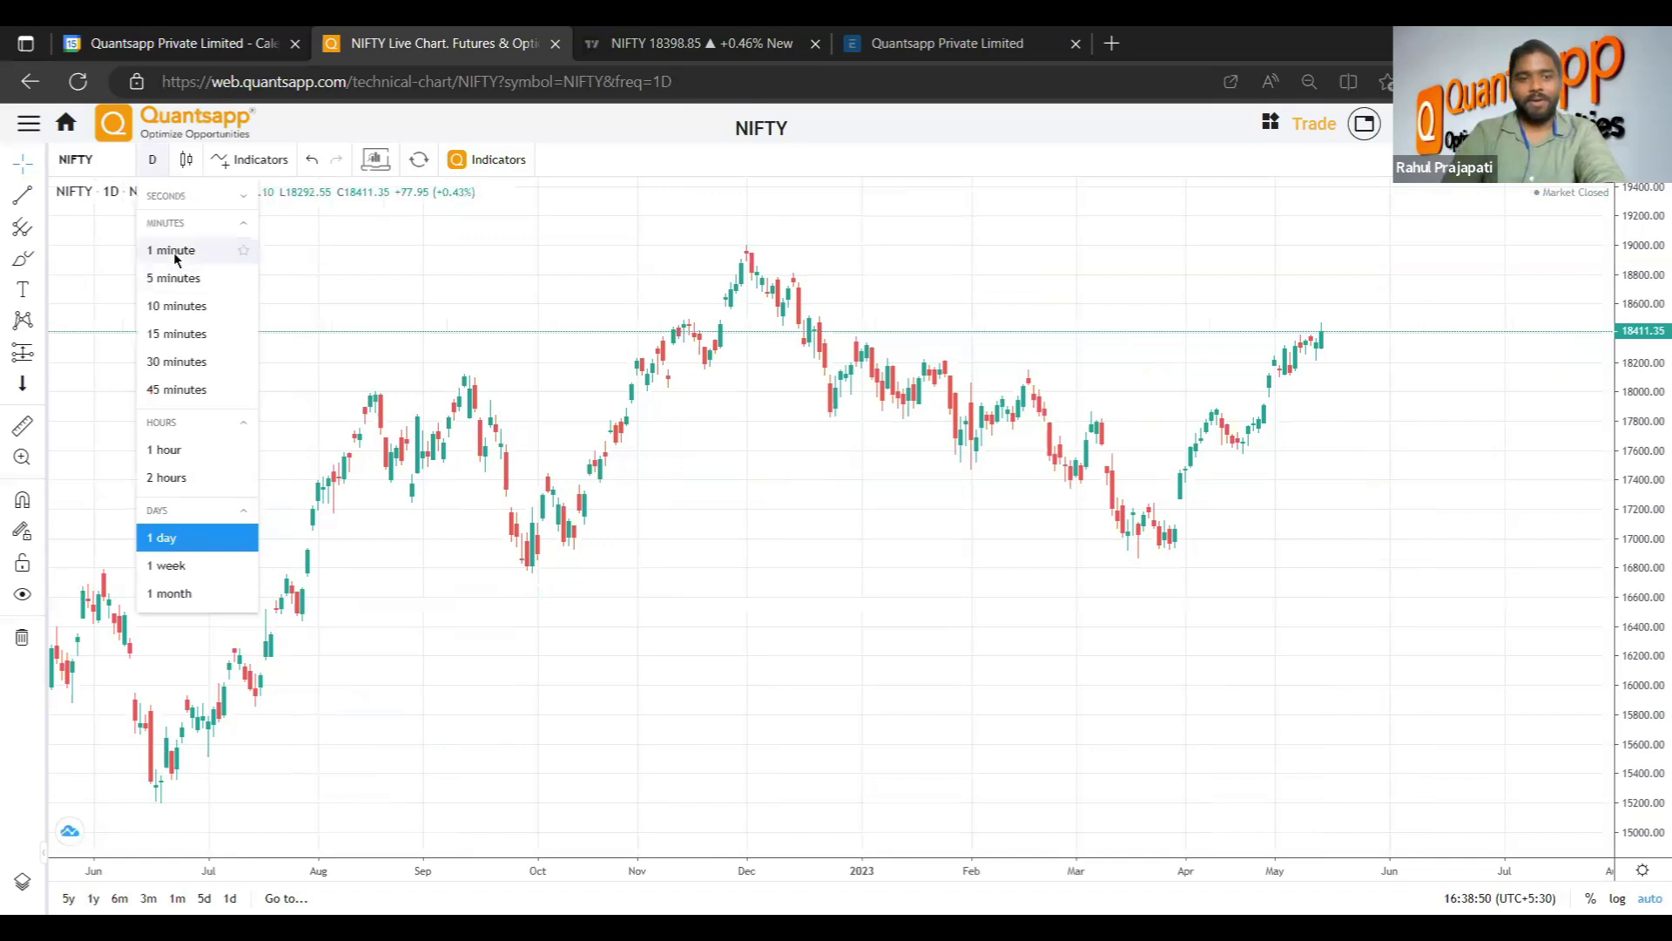
pyautogui.click(173, 252)
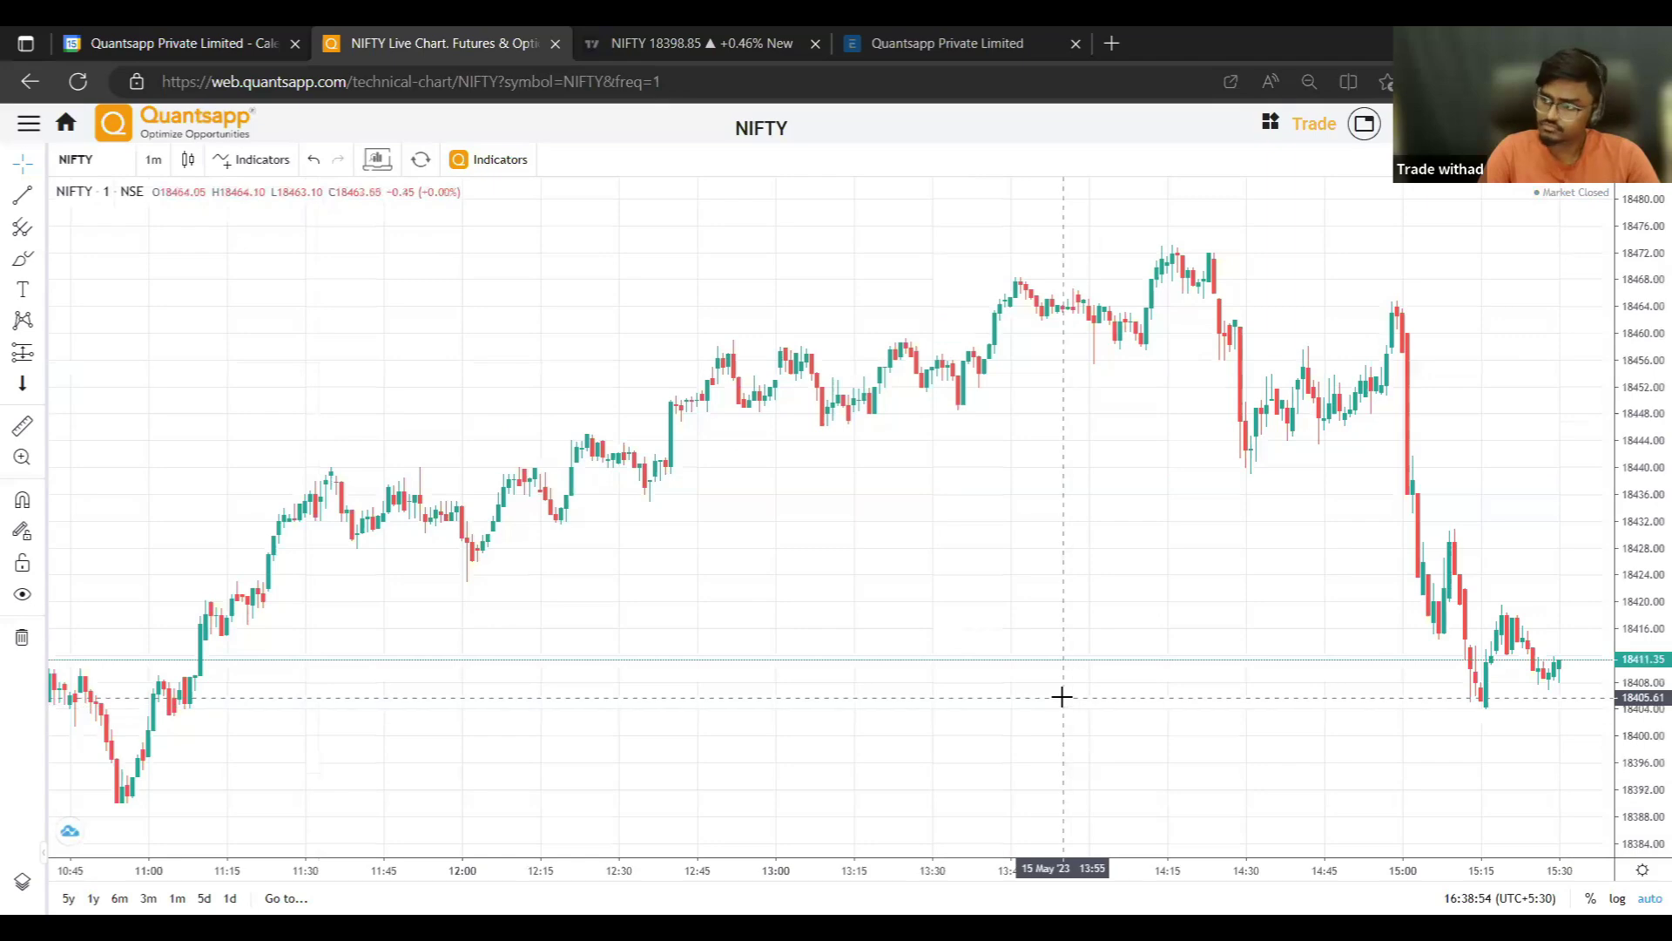
pyautogui.hscroll(-5, 1429, 674)
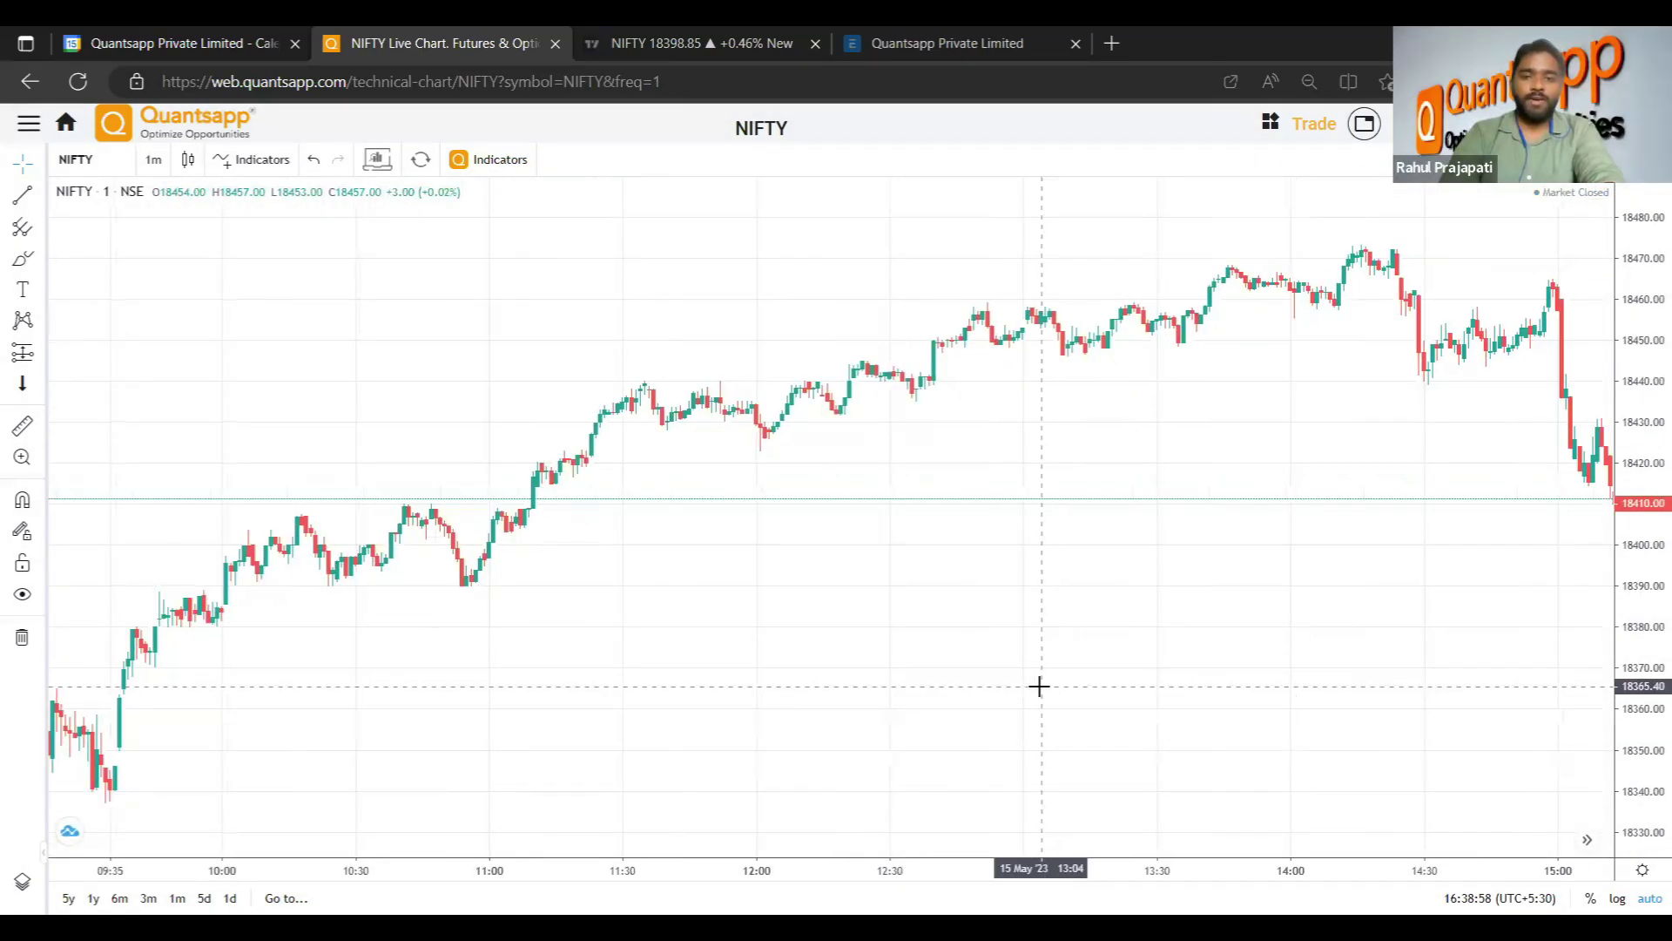
pyautogui.scroll(-2, 1168, 657)
pyautogui.moveTo(1108, 660); pyautogui.dragTo(1131, 660)
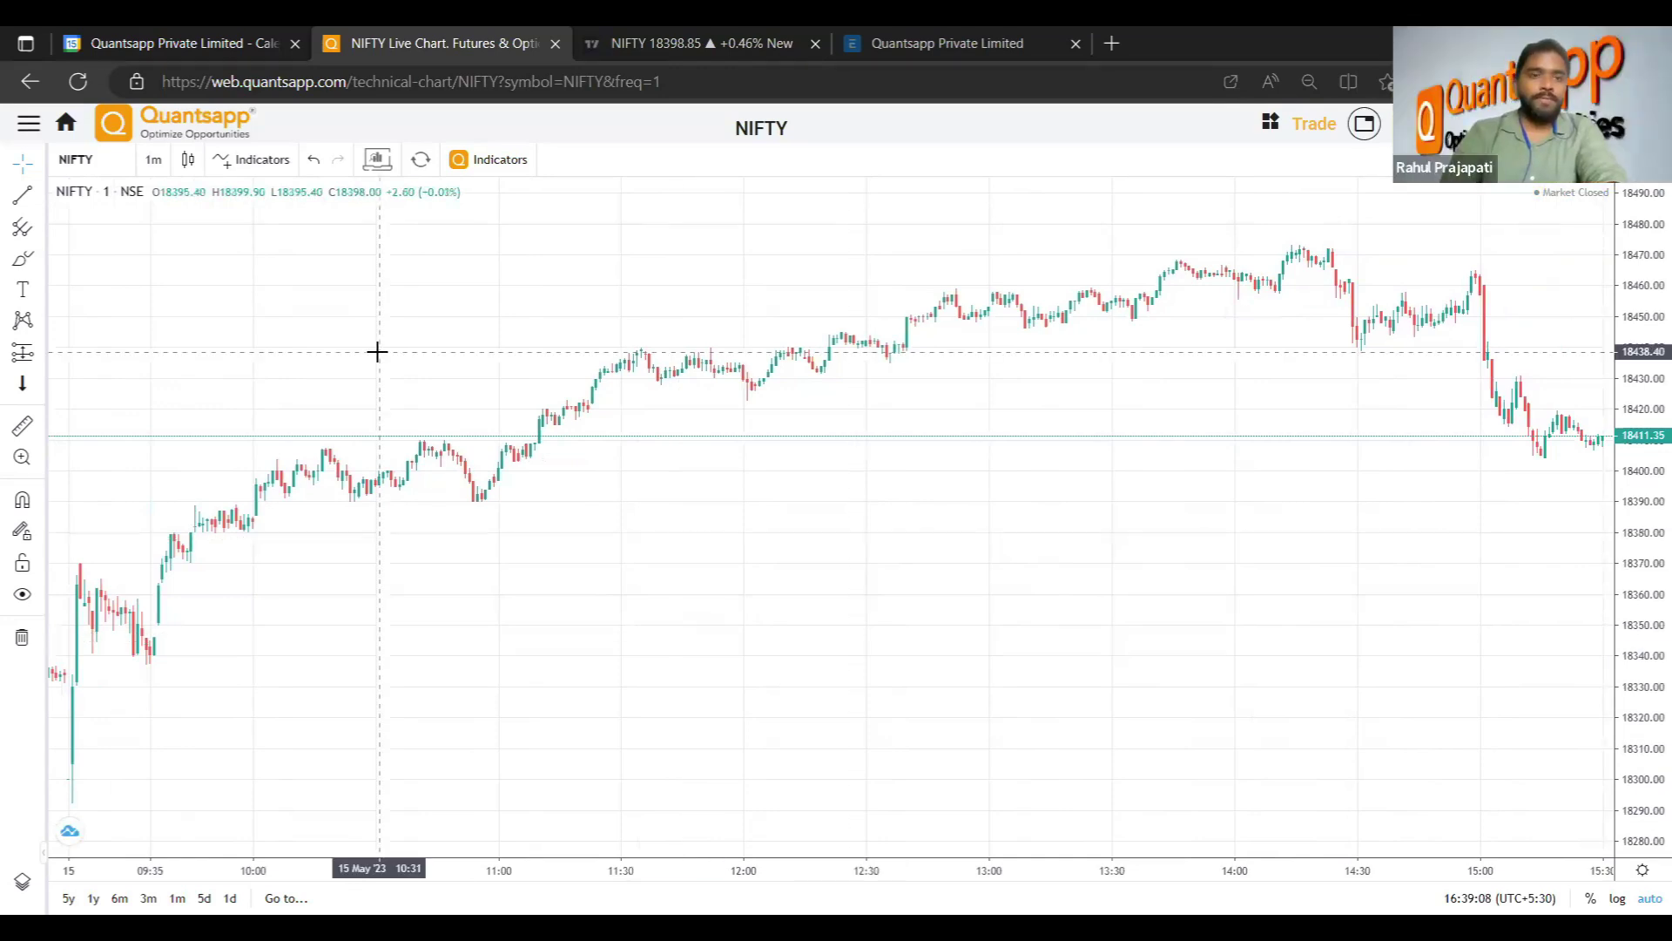
# Search indicators for 'q-' and add Q-Order Book Buyer and Seller Initiated Quantity panes.
pyautogui.click(237, 157)
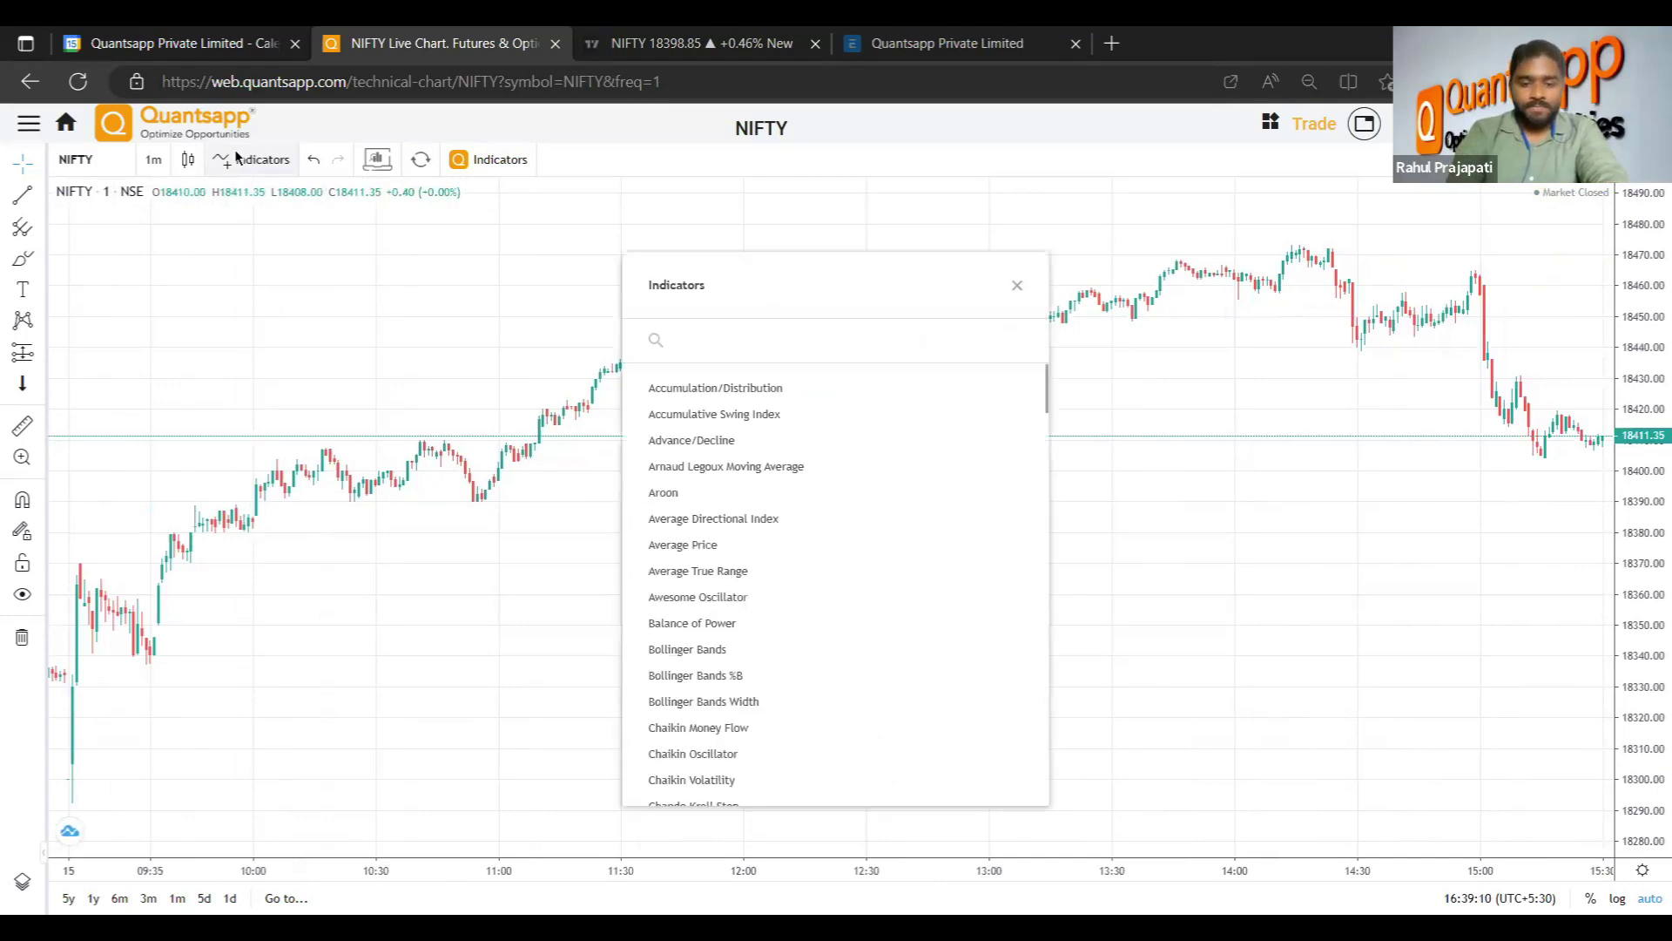
pyautogui.write('q-')
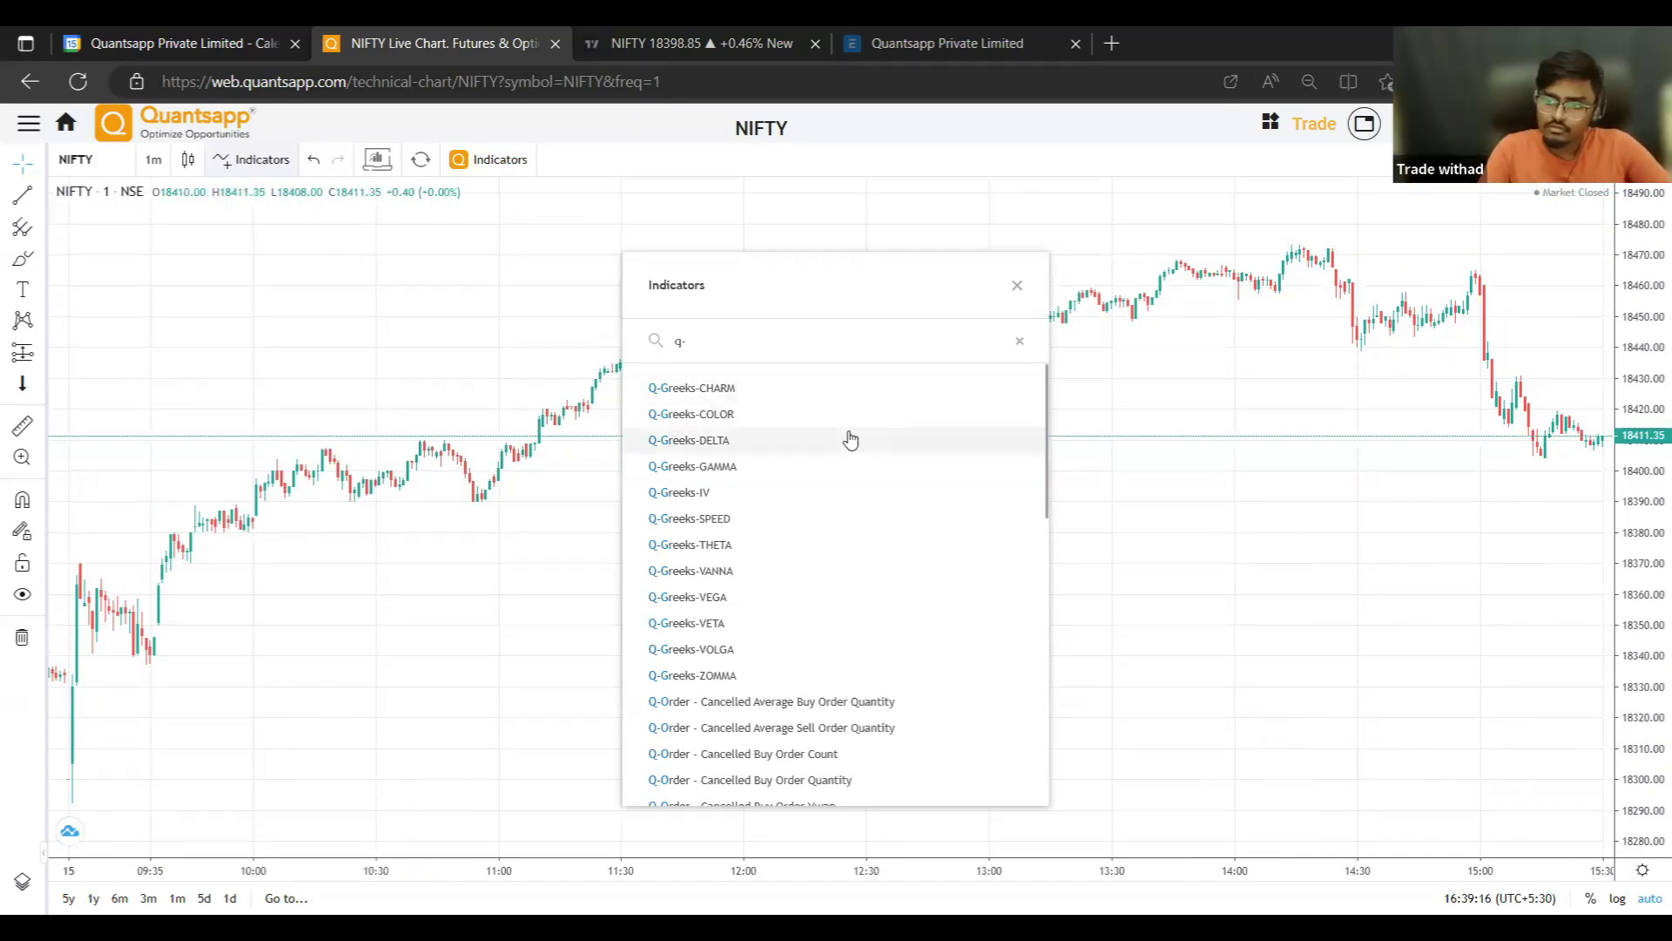
pyautogui.scroll(-3, 877, 586)
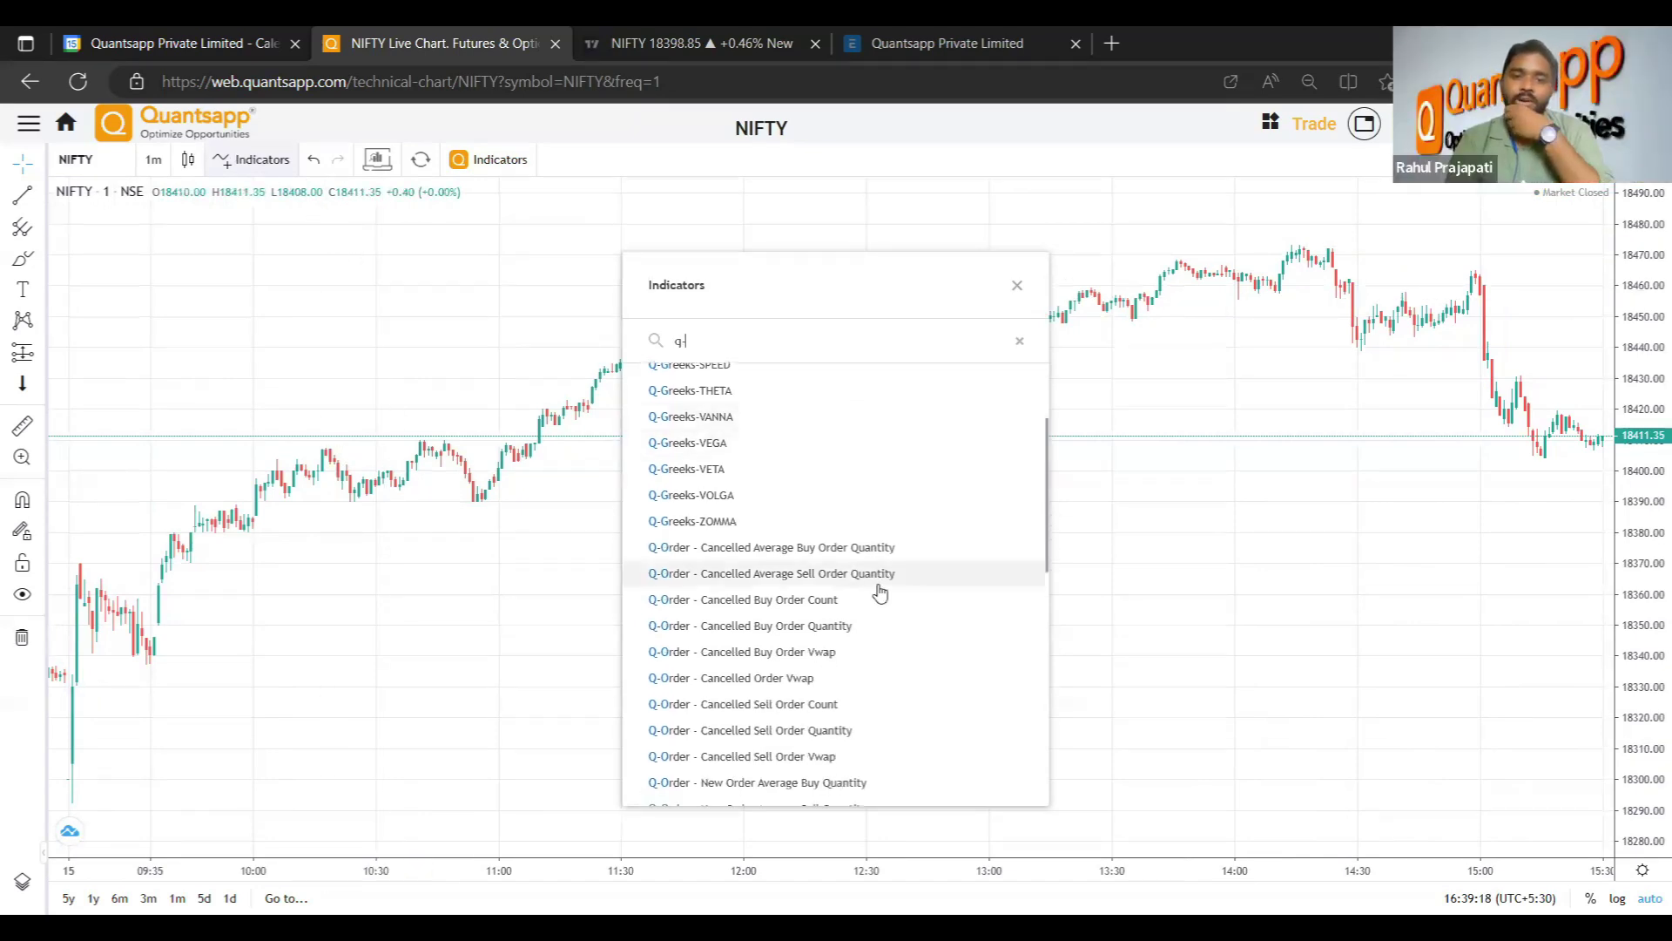
pyautogui.scroll(-5, 879, 592)
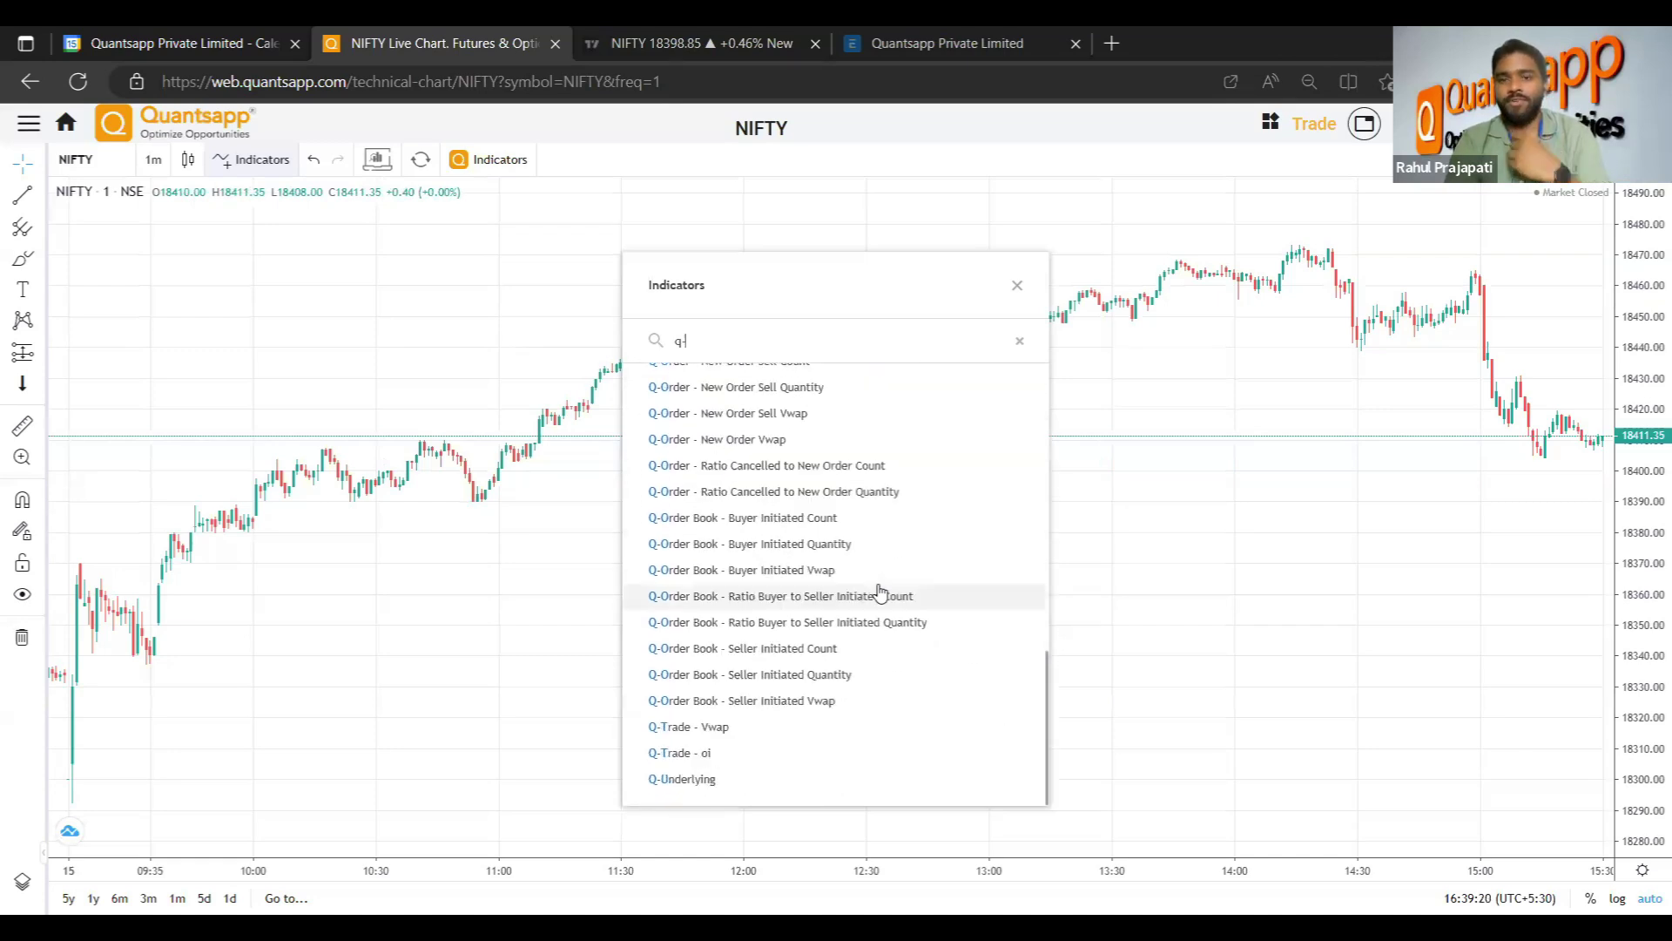
pyautogui.scroll(-1, 880, 592)
pyautogui.scroll(1, 879, 592)
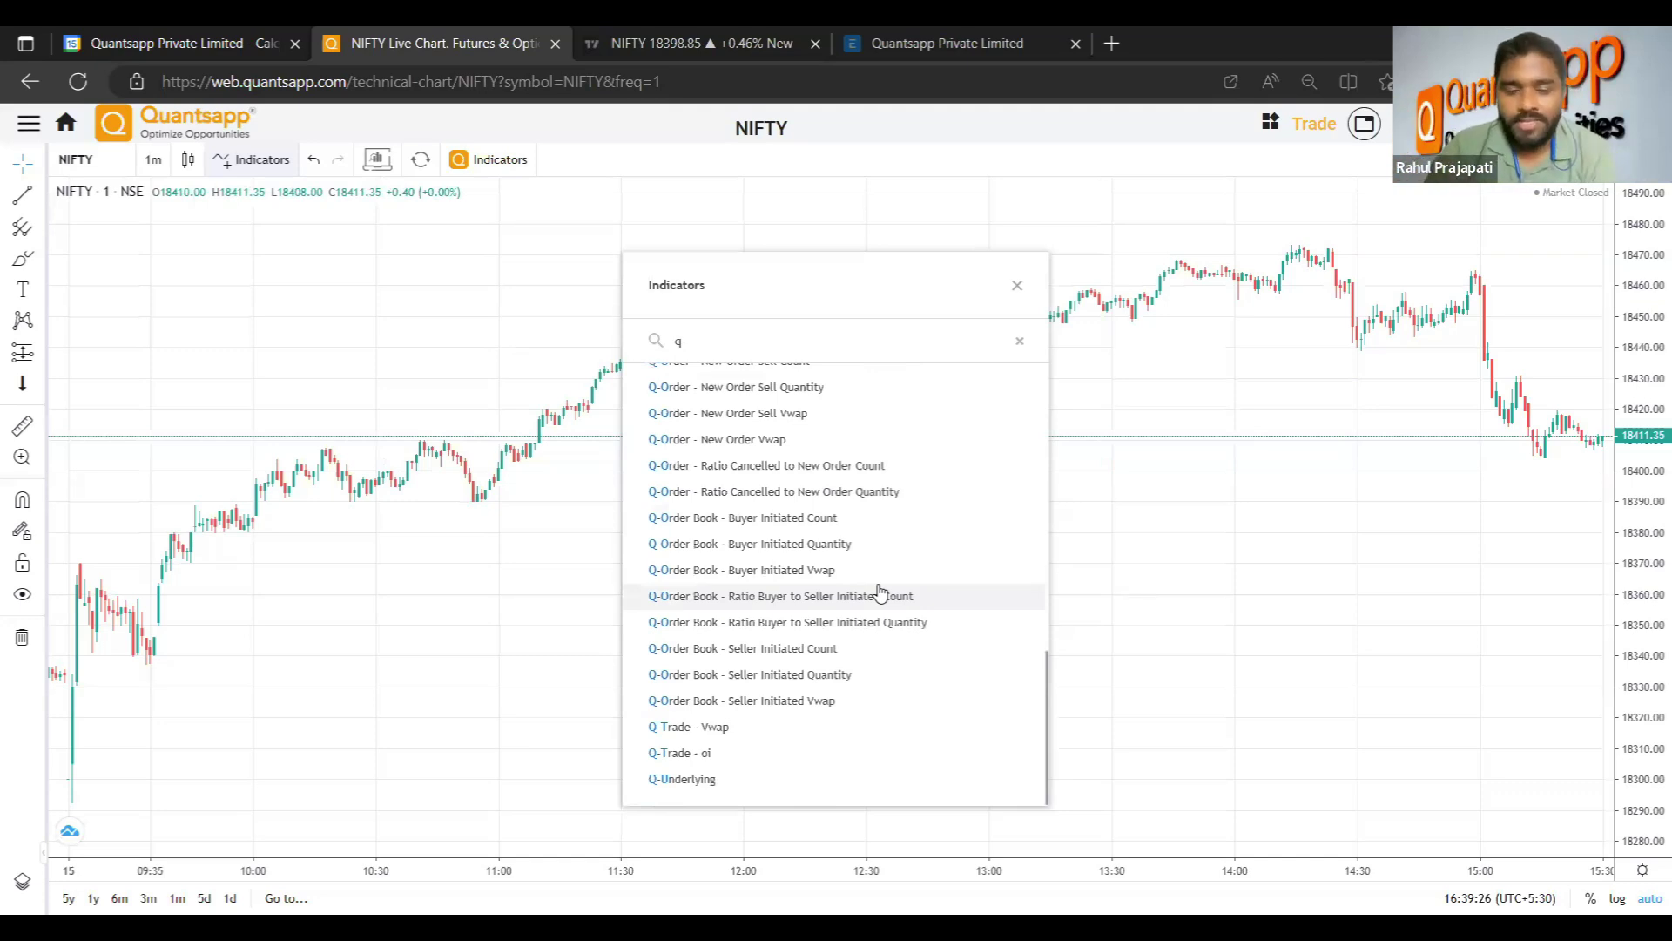
pyautogui.scroll(2, 880, 592)
pyautogui.scroll(-2, 880, 591)
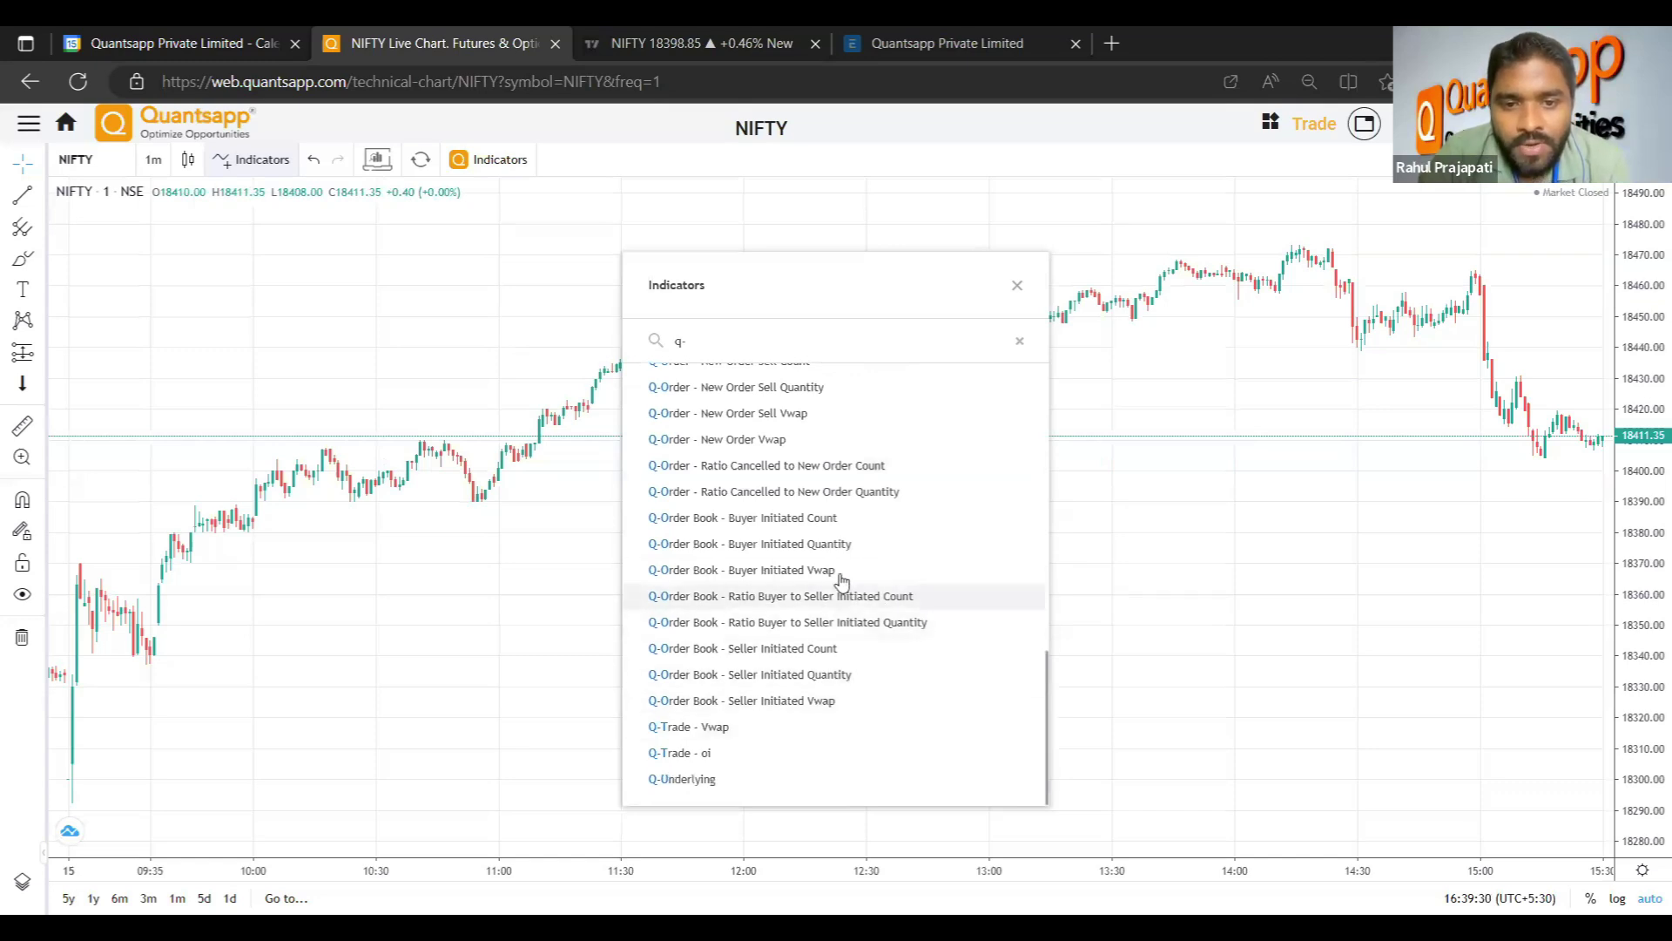
pyautogui.click(819, 547)
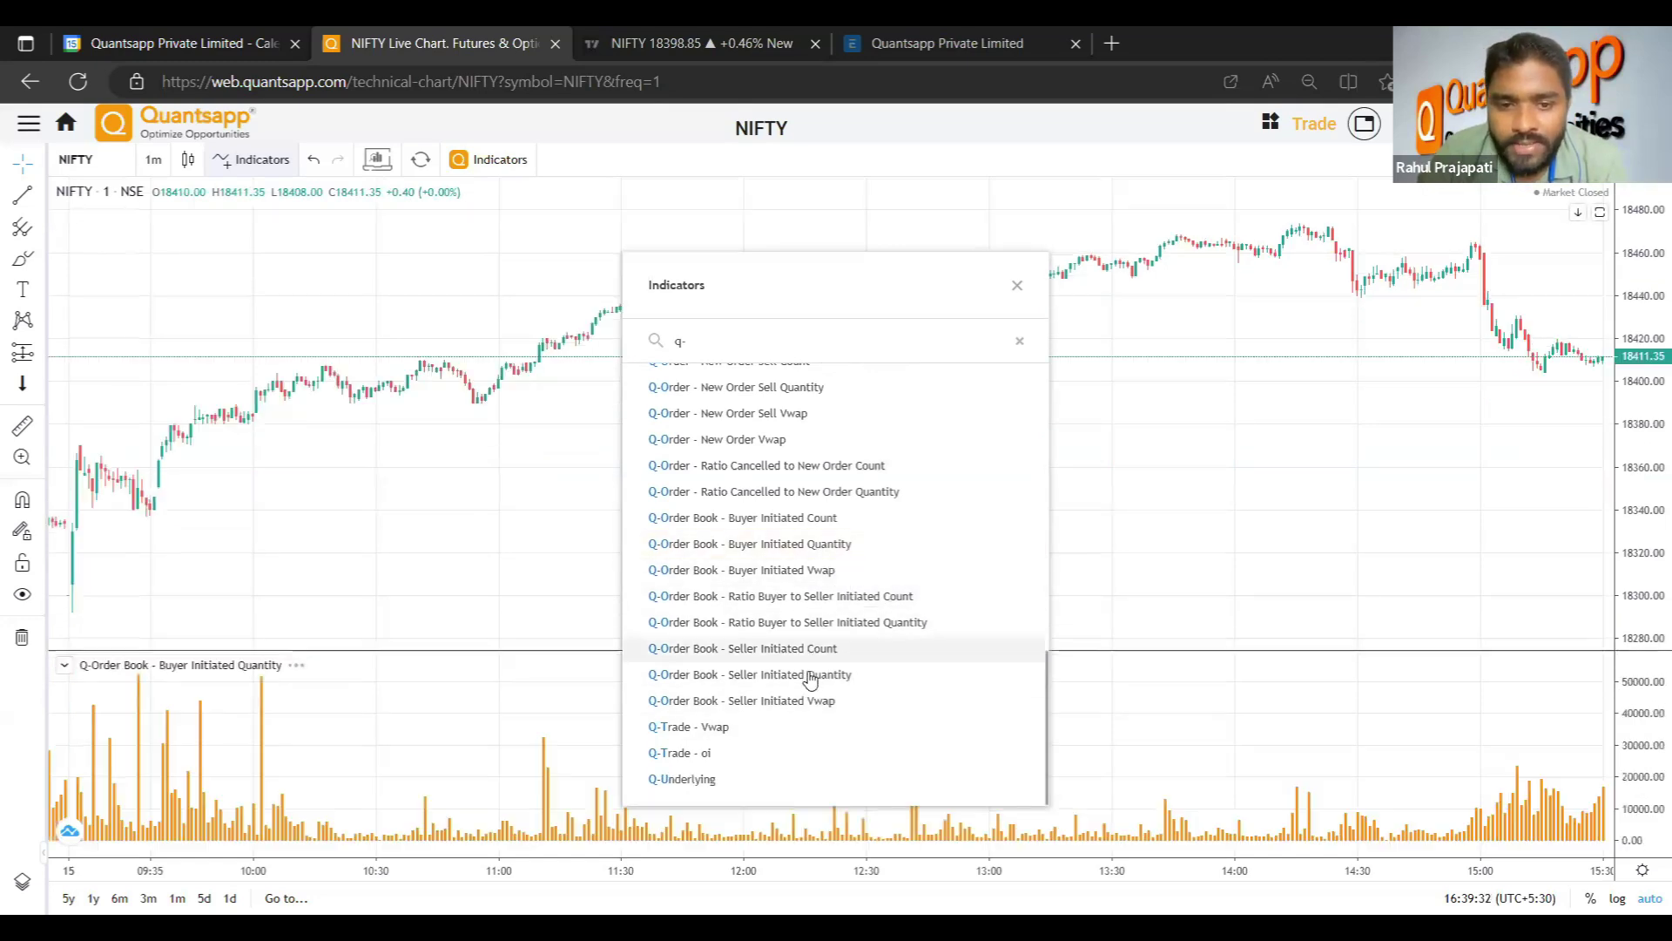
pyautogui.click(812, 676)
pyautogui.click(377, 438)
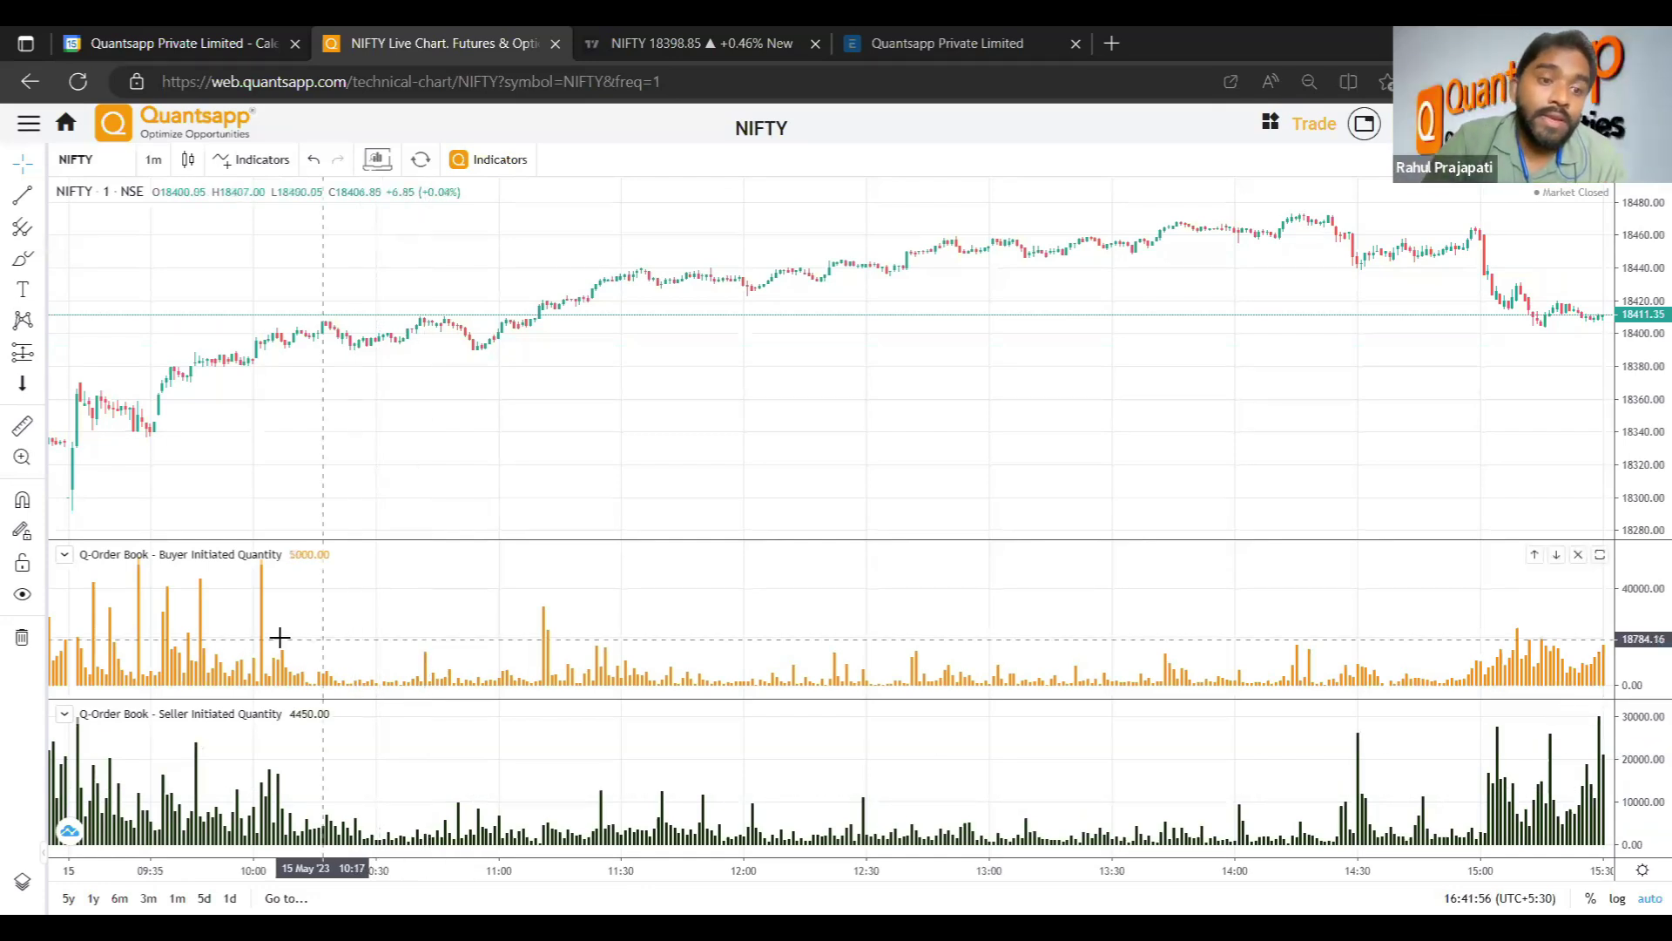
# Move the Buyer Initiated Quantity indicator into the existing Seller Initiated Quantity pane below.
pyautogui.moveTo(196, 562)
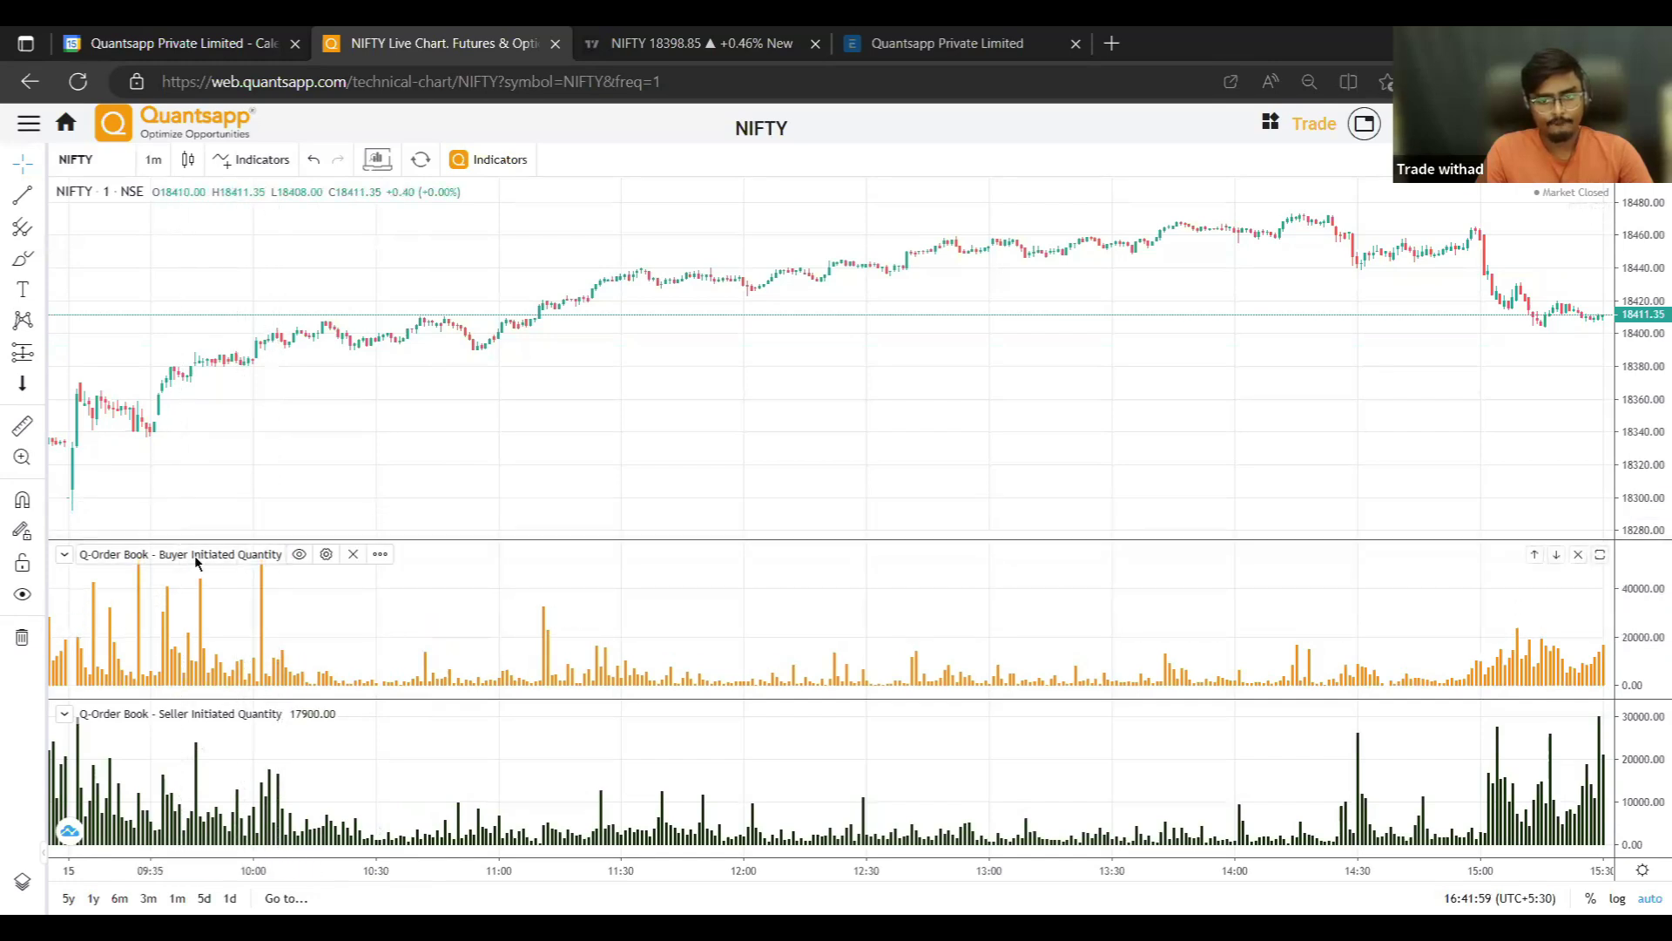
pyautogui.click(380, 554)
pyautogui.moveTo(452, 607)
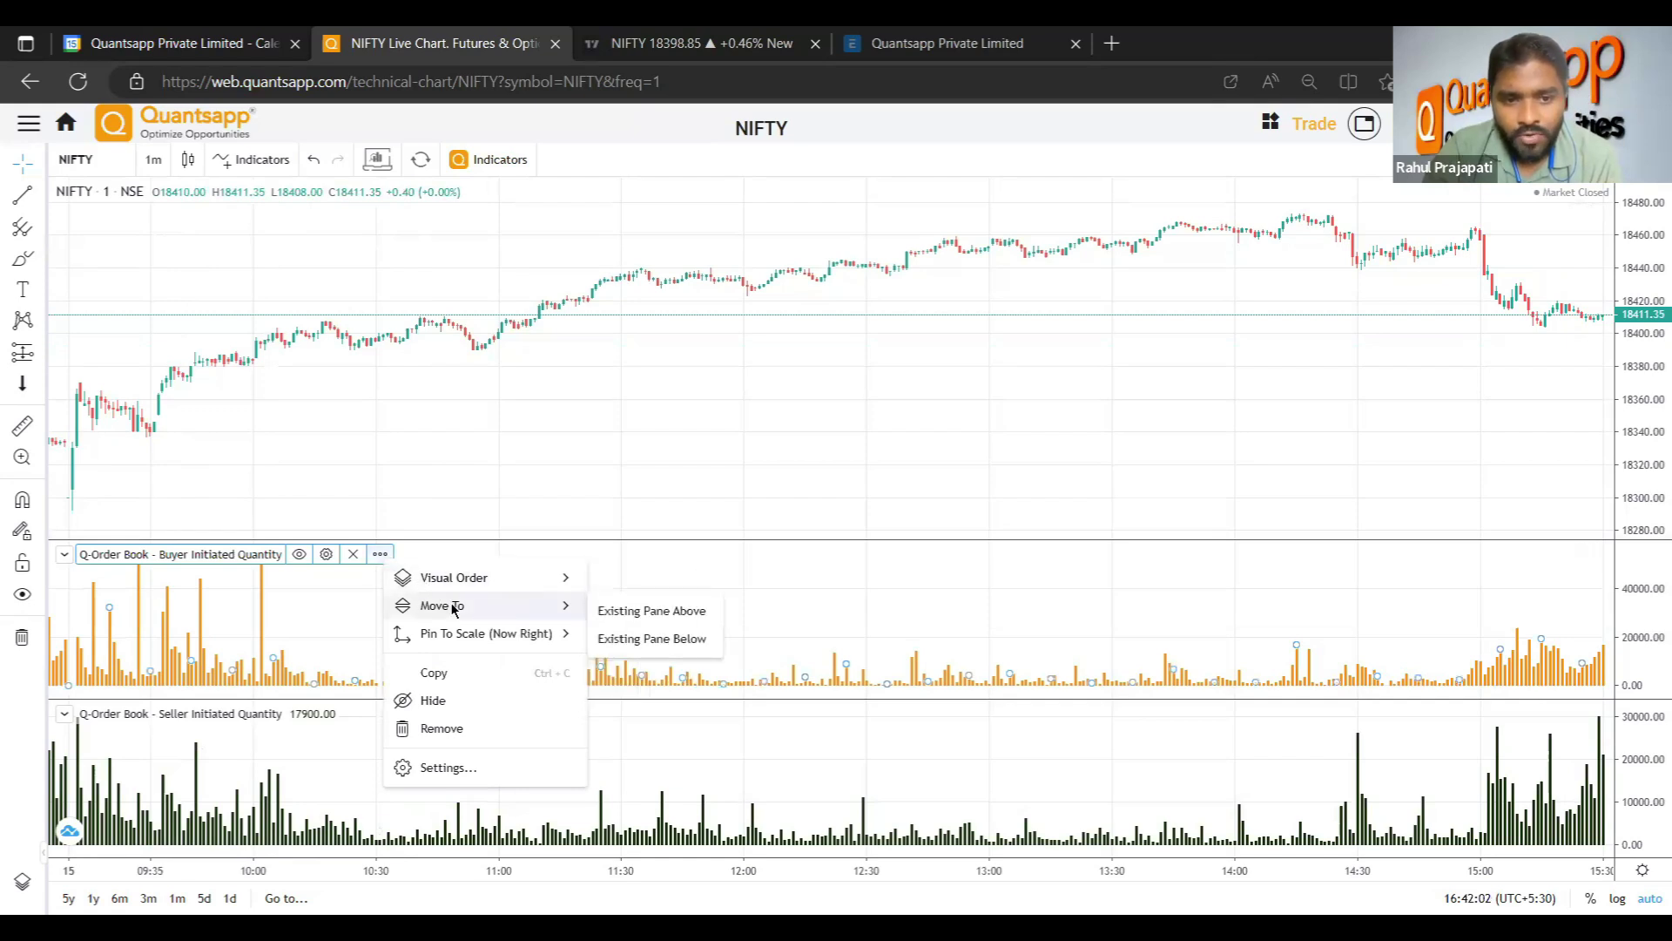
pyautogui.click(651, 639)
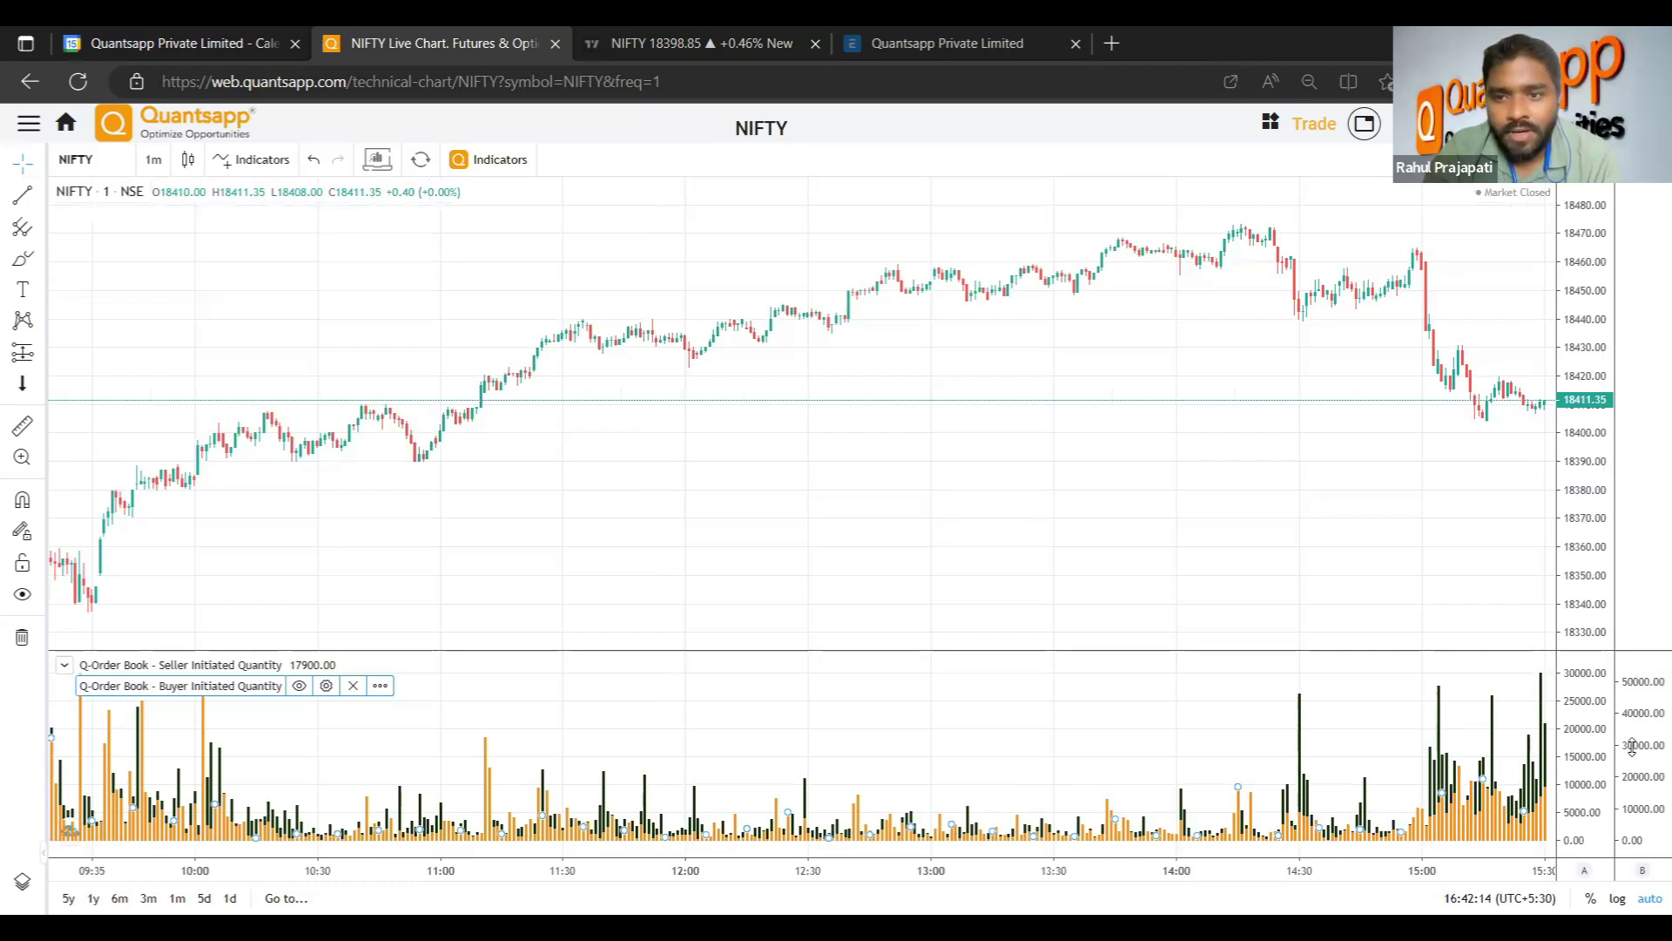
# Merge all scales of the buyer and seller quantity pane into one on the right.
pyautogui.rightClick(1578, 749)
pyautogui.moveTo(1579, 790)
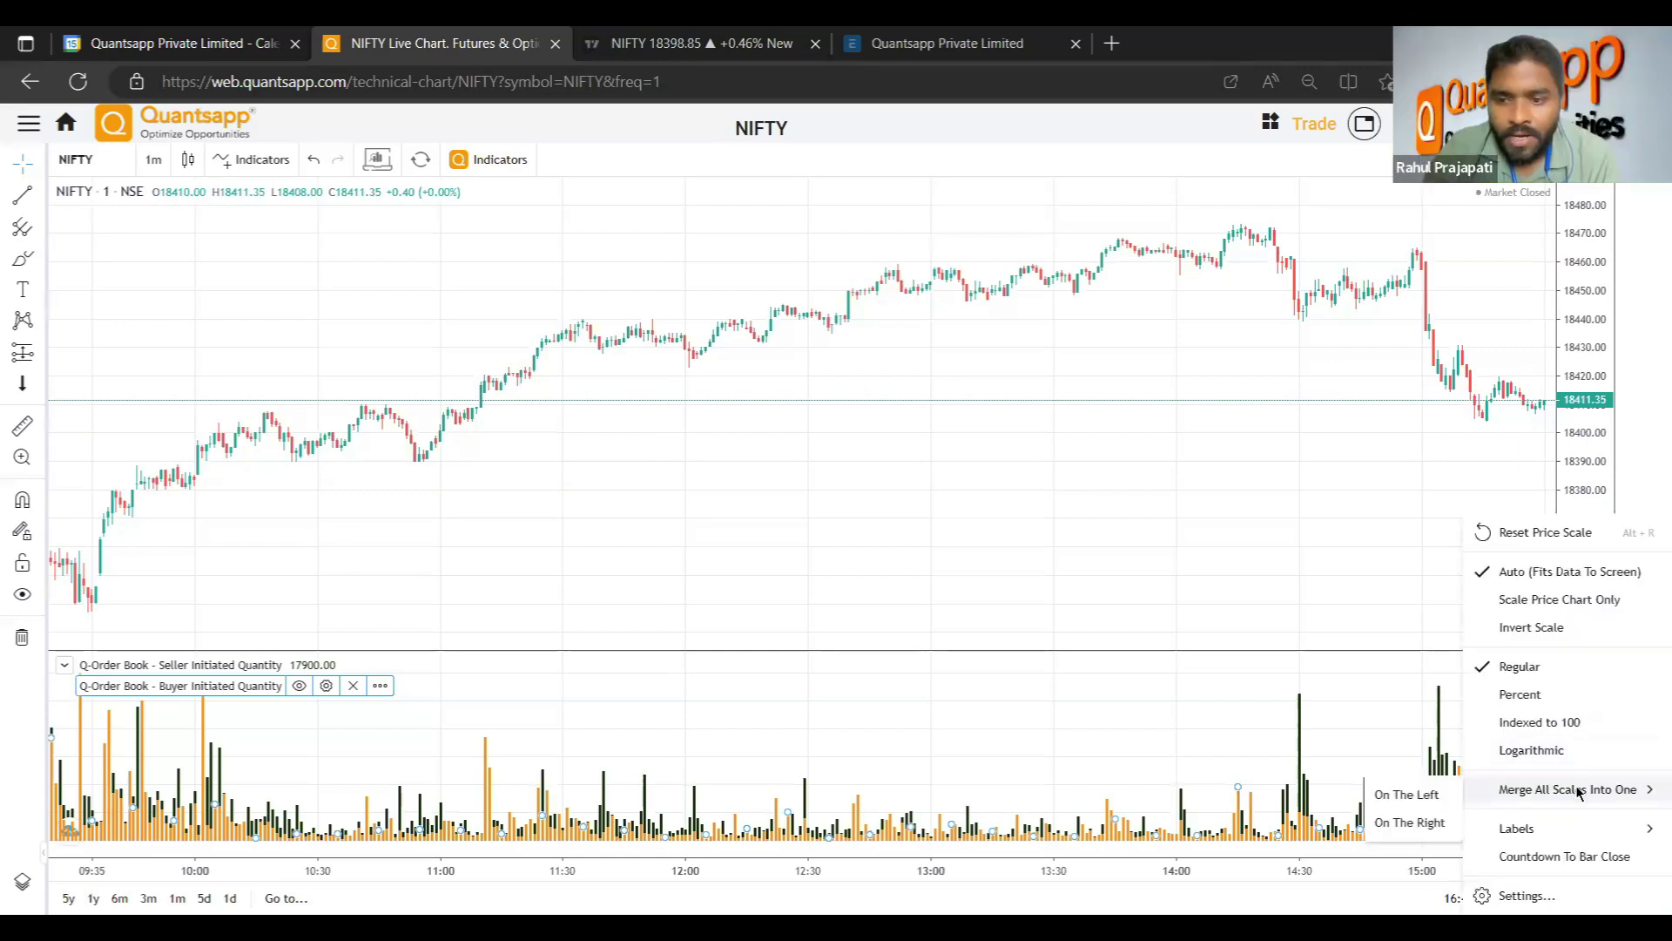
pyautogui.click(1418, 825)
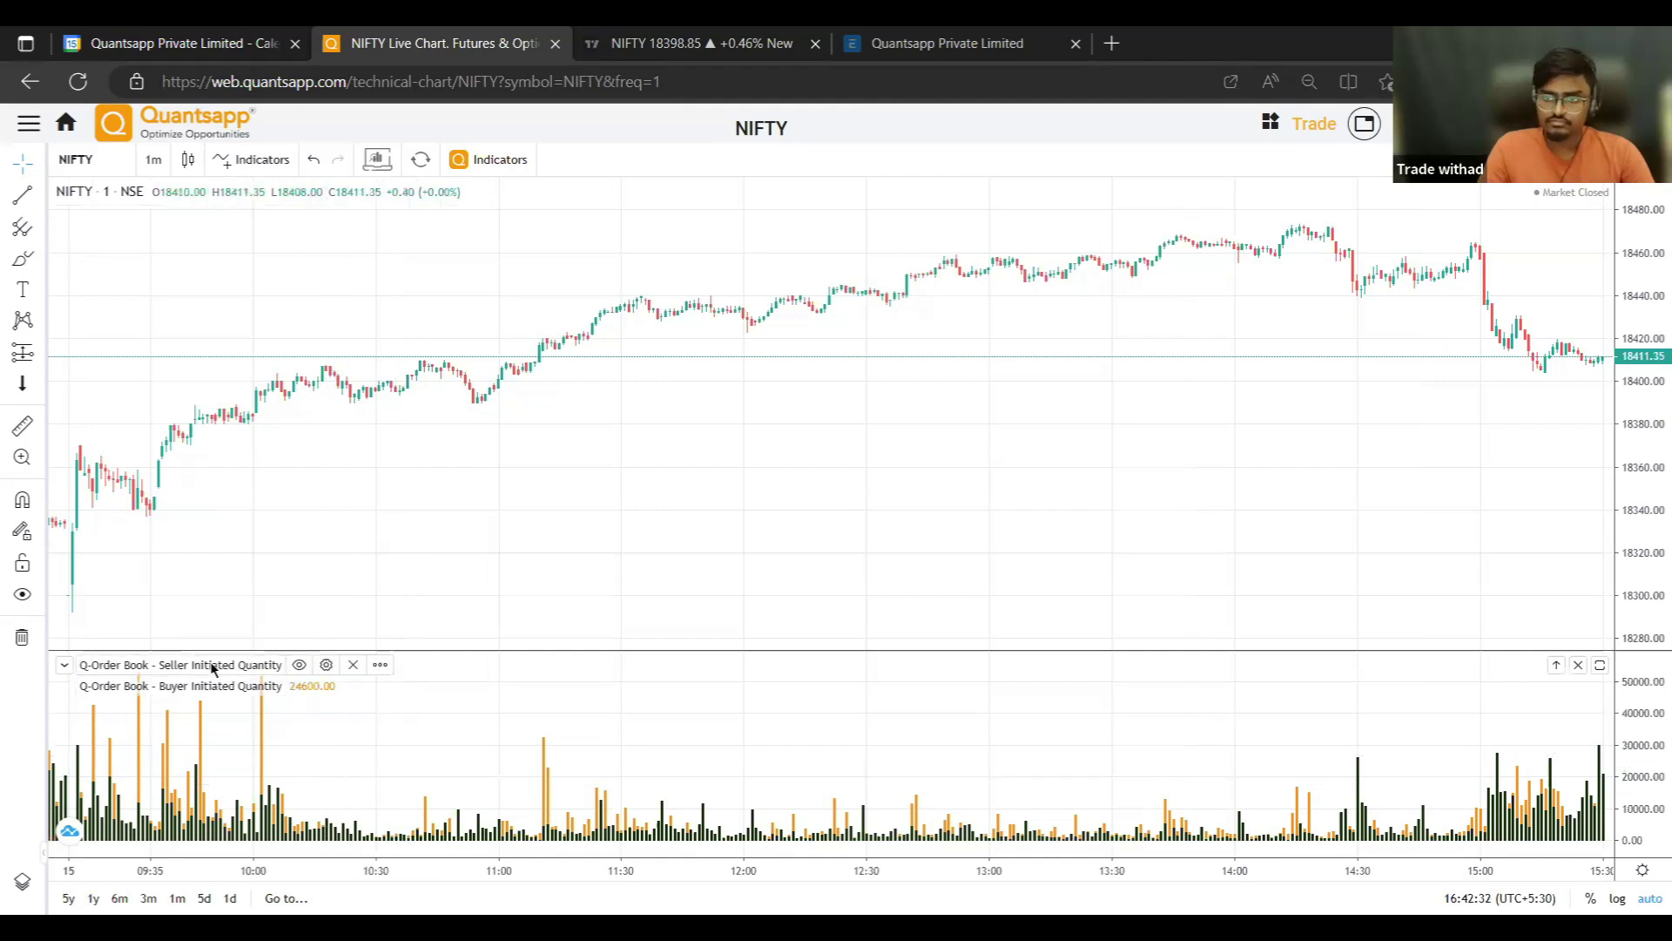
# Restyle Seller Initiated Quantity as a red line instead of a histogram.
pyautogui.click(327, 665)
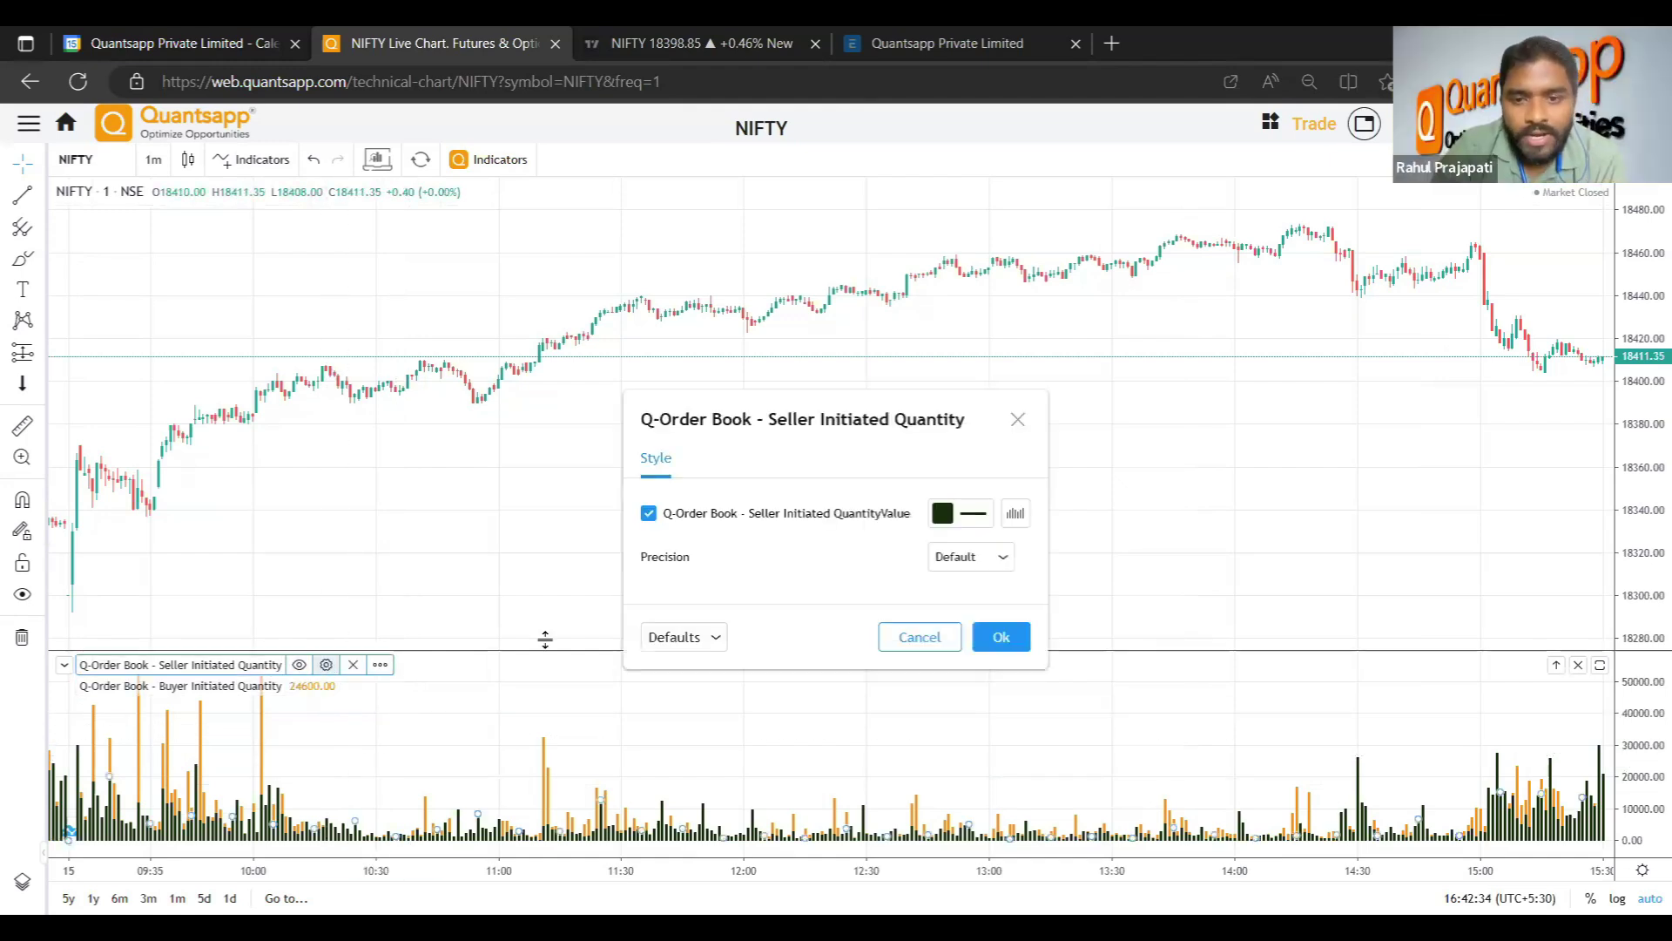
pyautogui.click(942, 513)
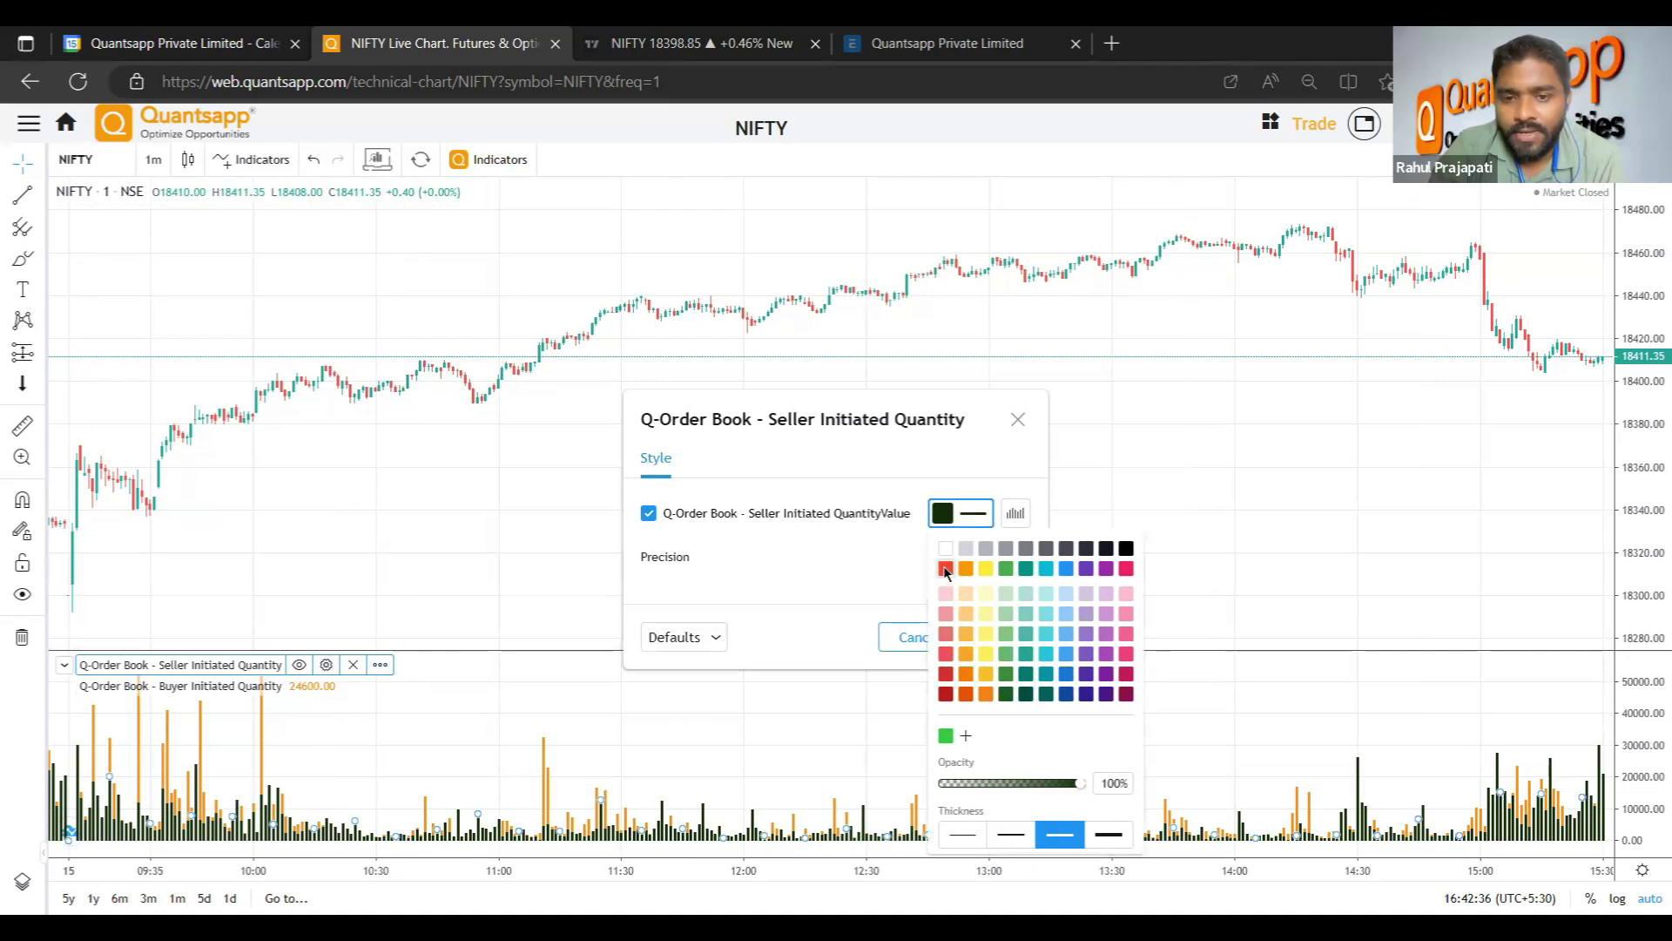
pyautogui.click(946, 567)
pyautogui.click(1014, 514)
pyautogui.click(1014, 514)
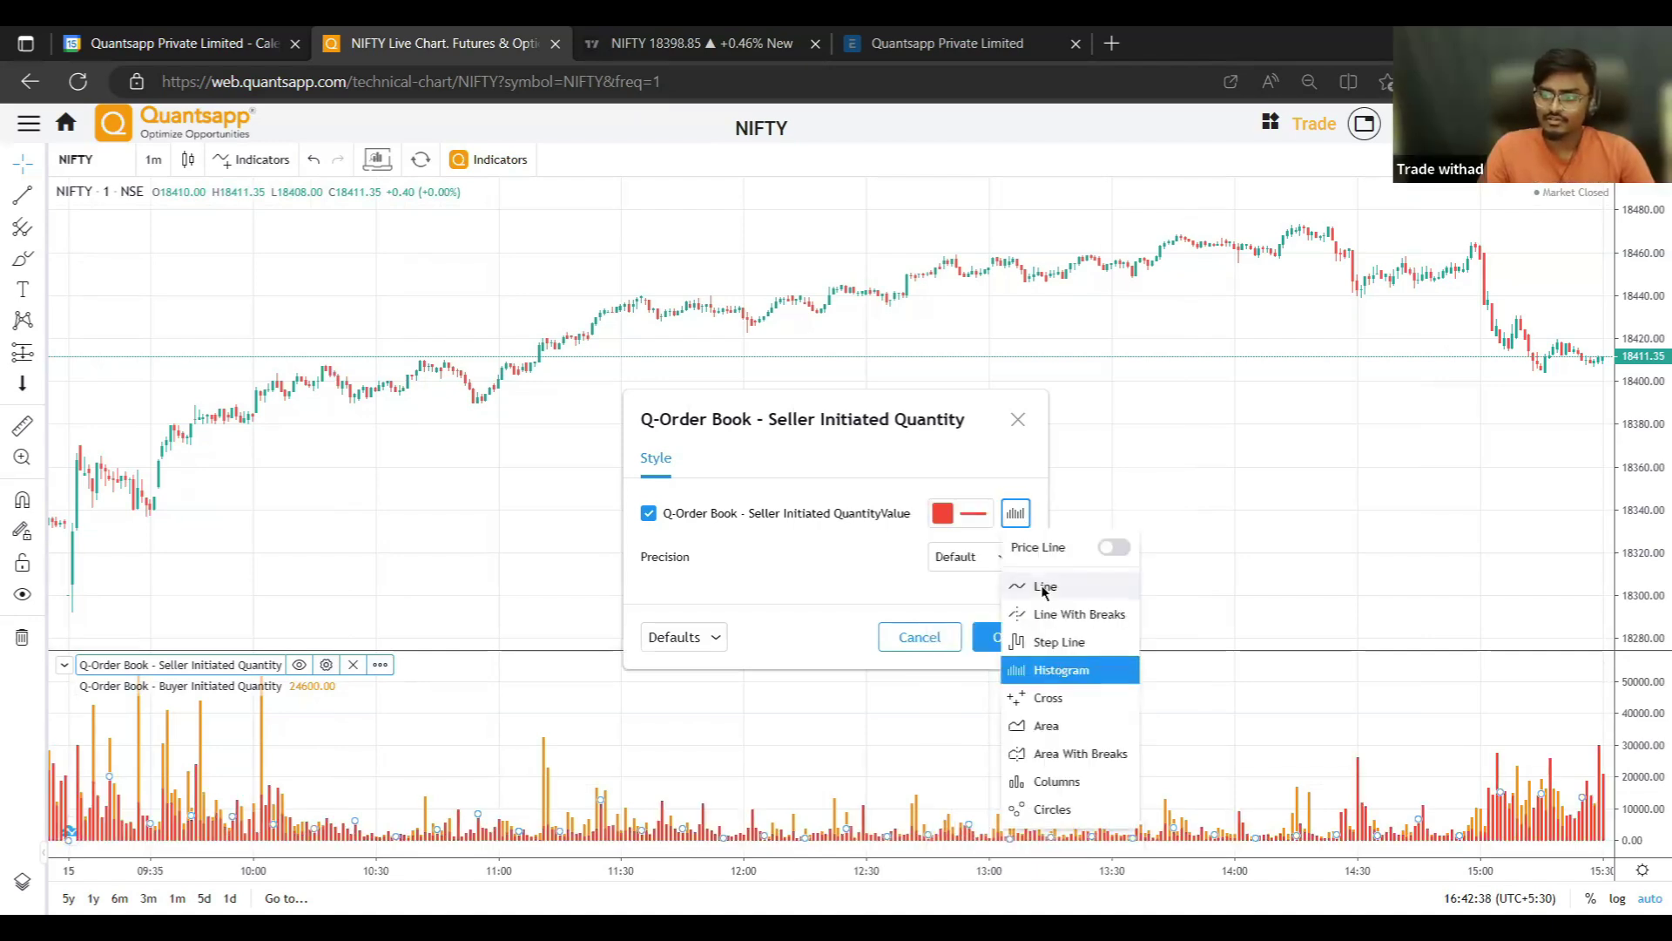
pyautogui.click(1041, 589)
pyautogui.click(1000, 636)
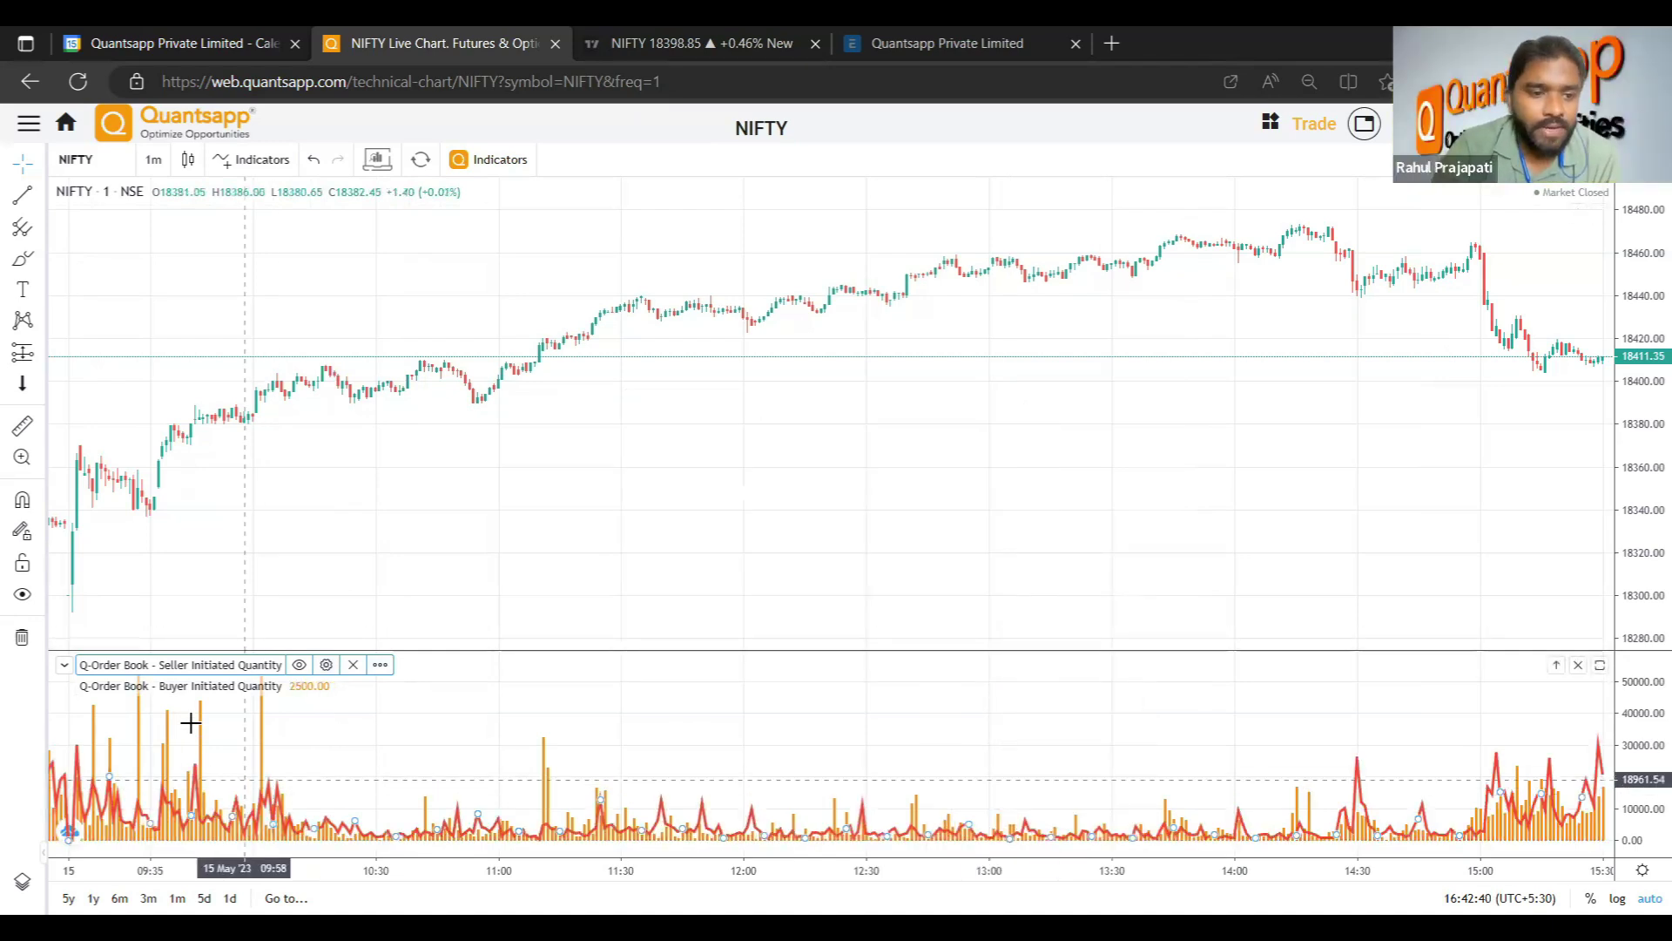
# Restyle Buyer Initiated Quantity as a teal line instead of a histogram.
pyautogui.moveTo(180, 693)
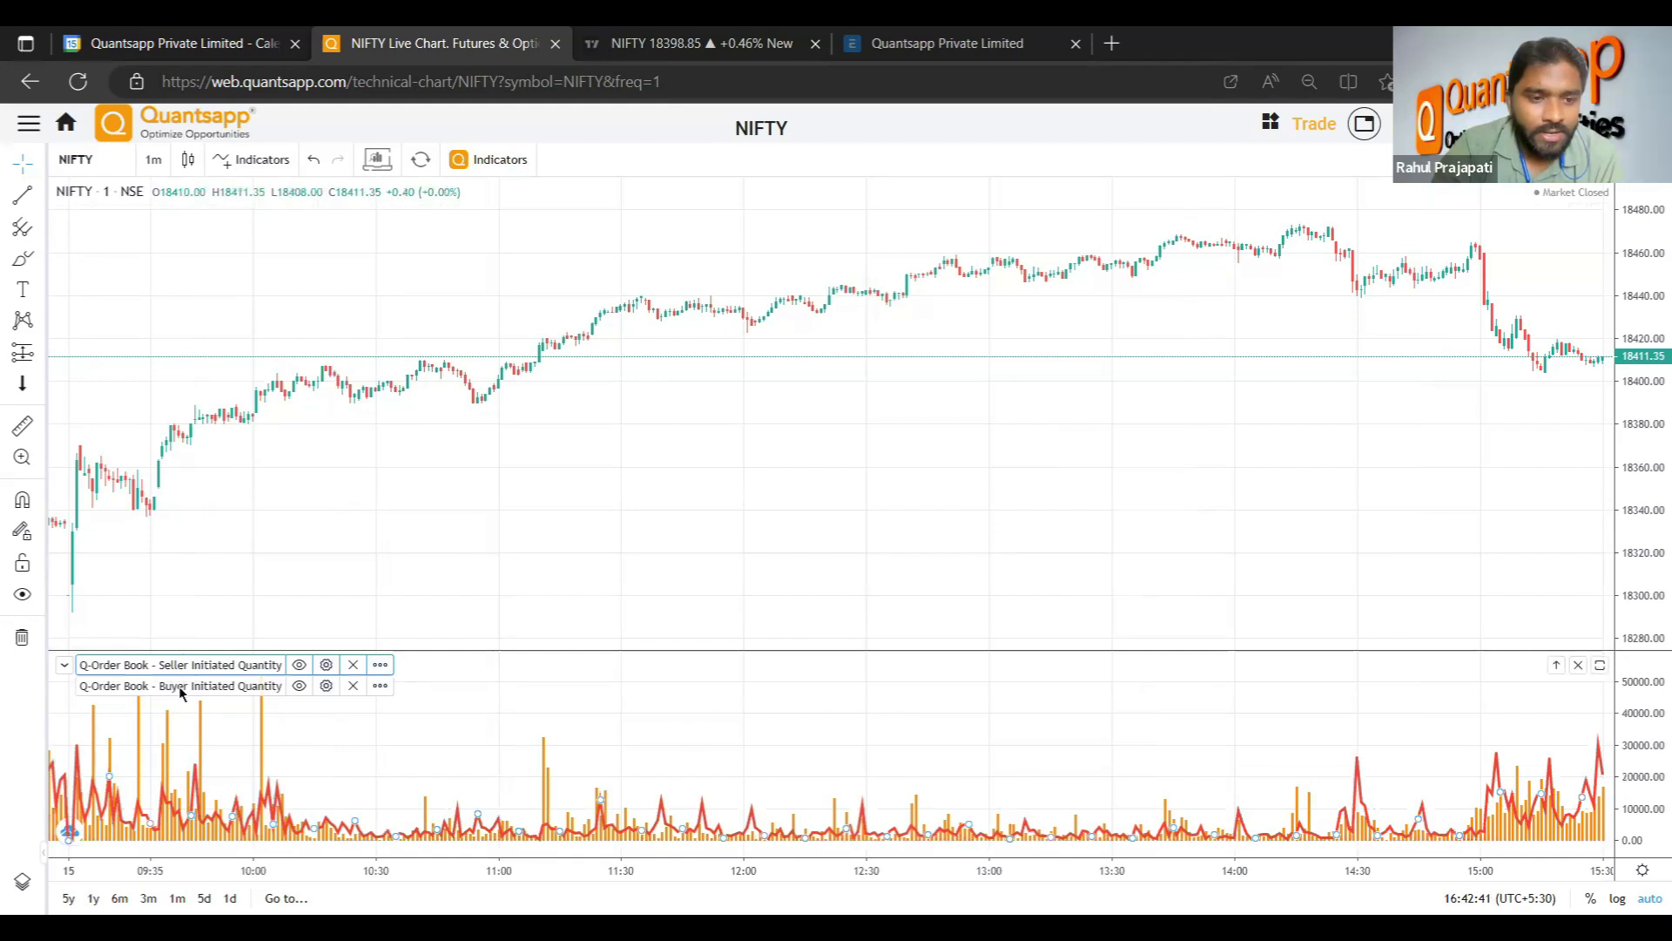
pyautogui.click(326, 686)
pyautogui.click(945, 513)
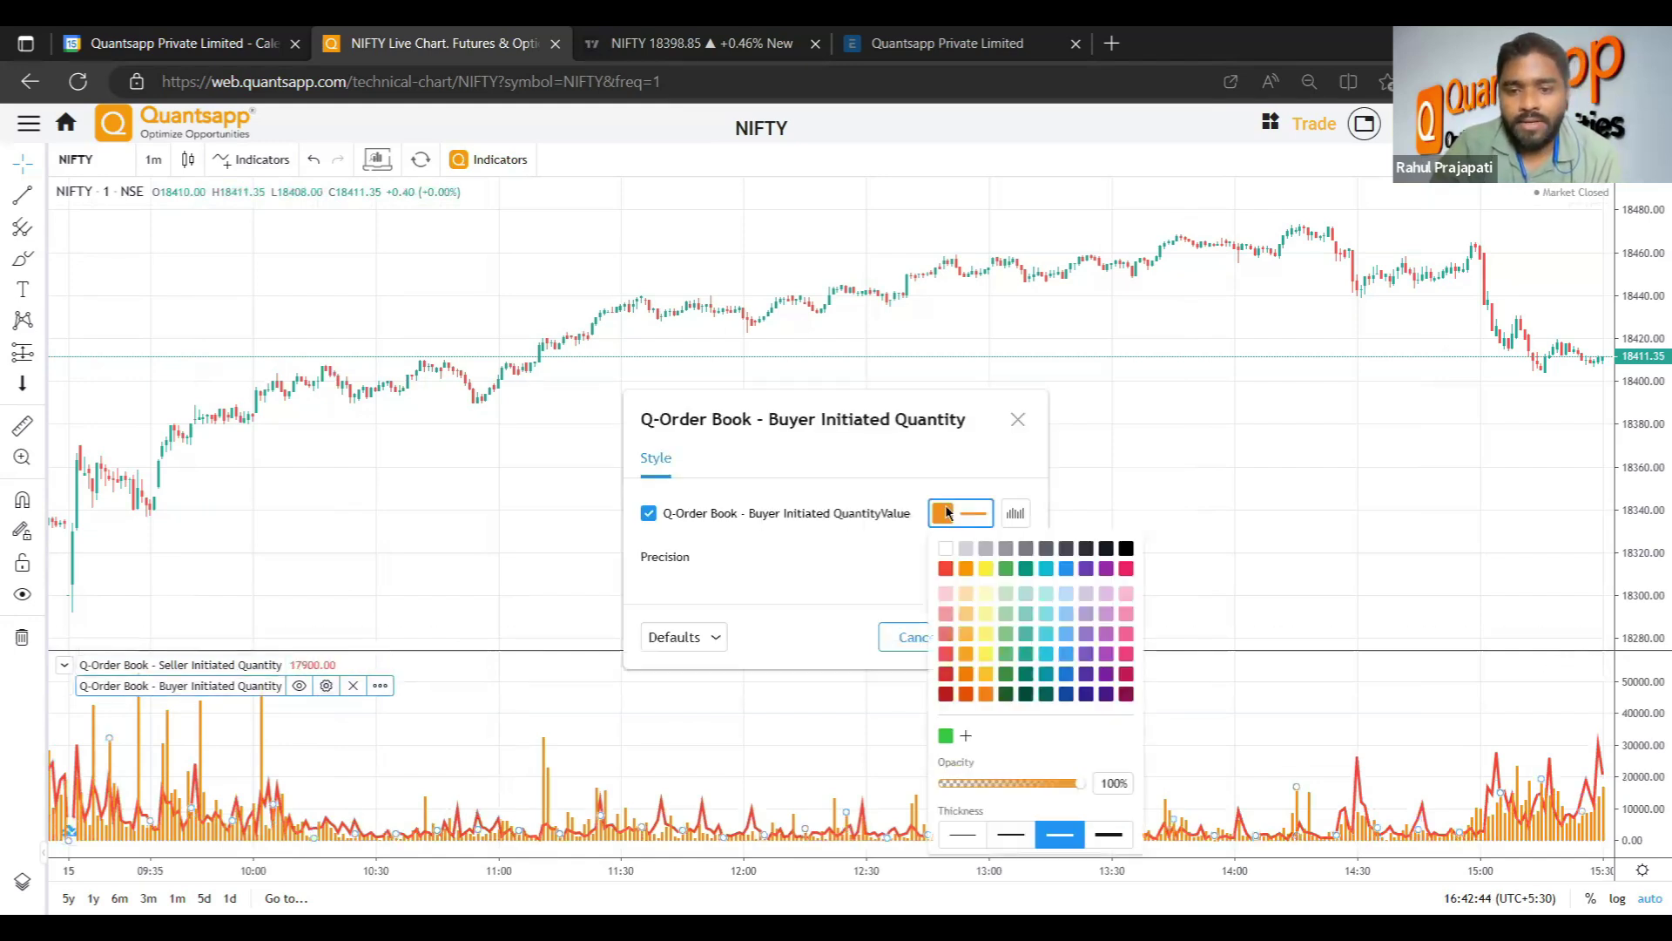
pyautogui.click(1026, 568)
pyautogui.click(1016, 513)
pyautogui.click(1021, 584)
pyautogui.click(1002, 643)
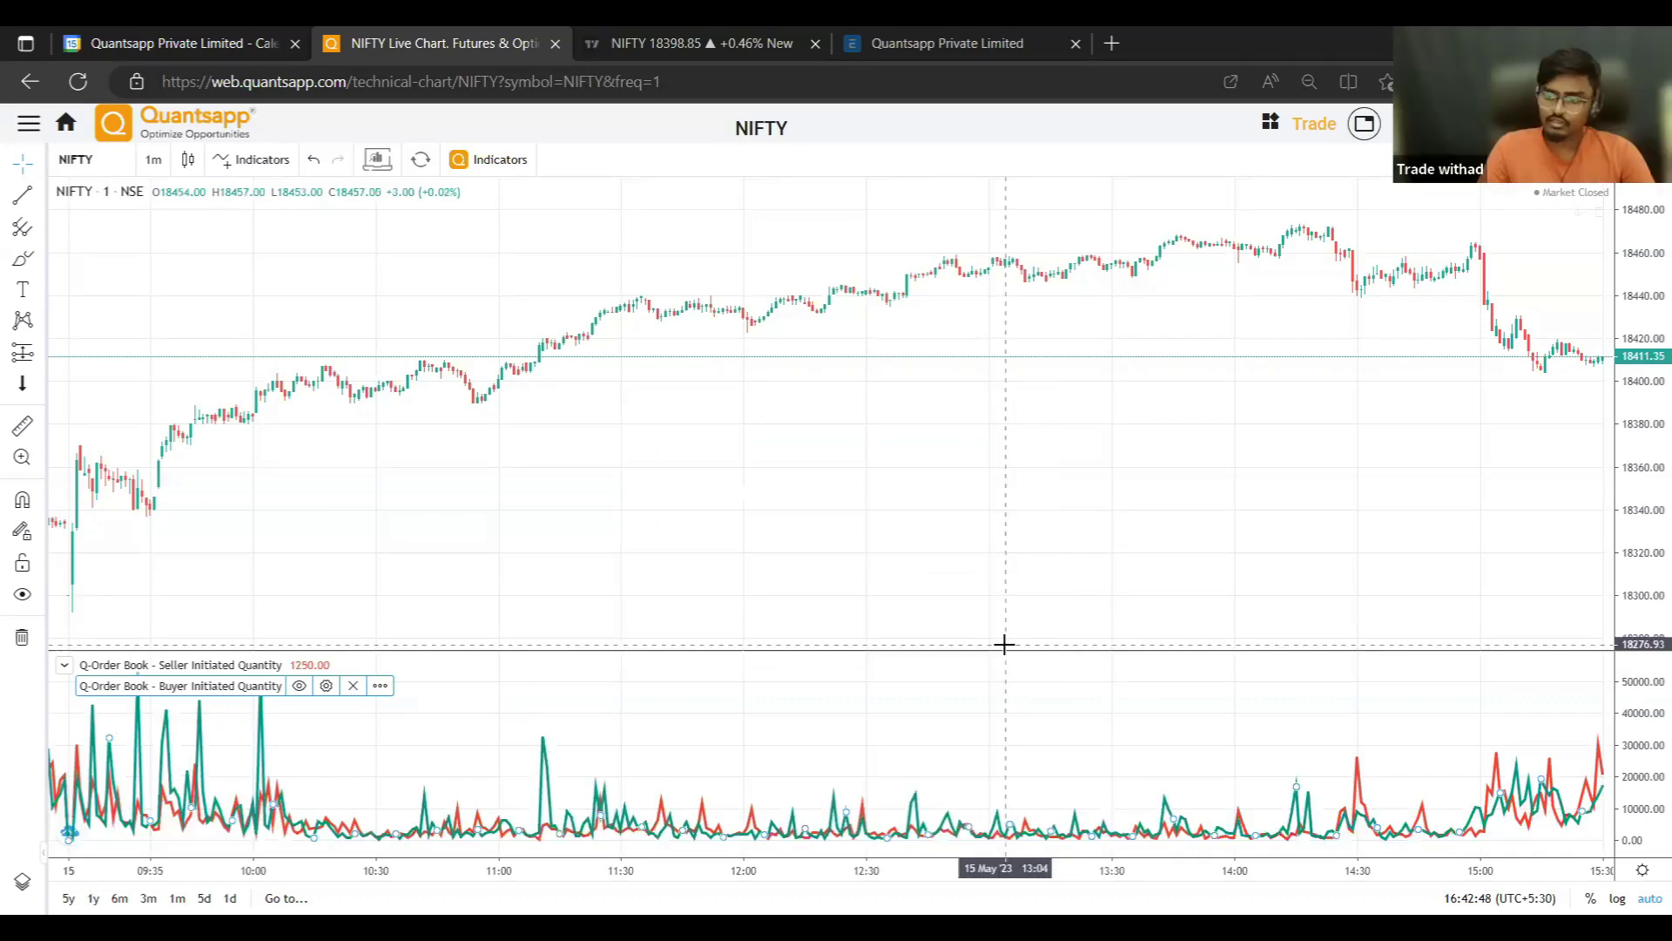
# Zoom into the 15 May open and pan back to show the previous session's closing minutes.
pyautogui.hscroll(-5, 1088, 552)
pyautogui.hscroll(-3, 1028, 547)
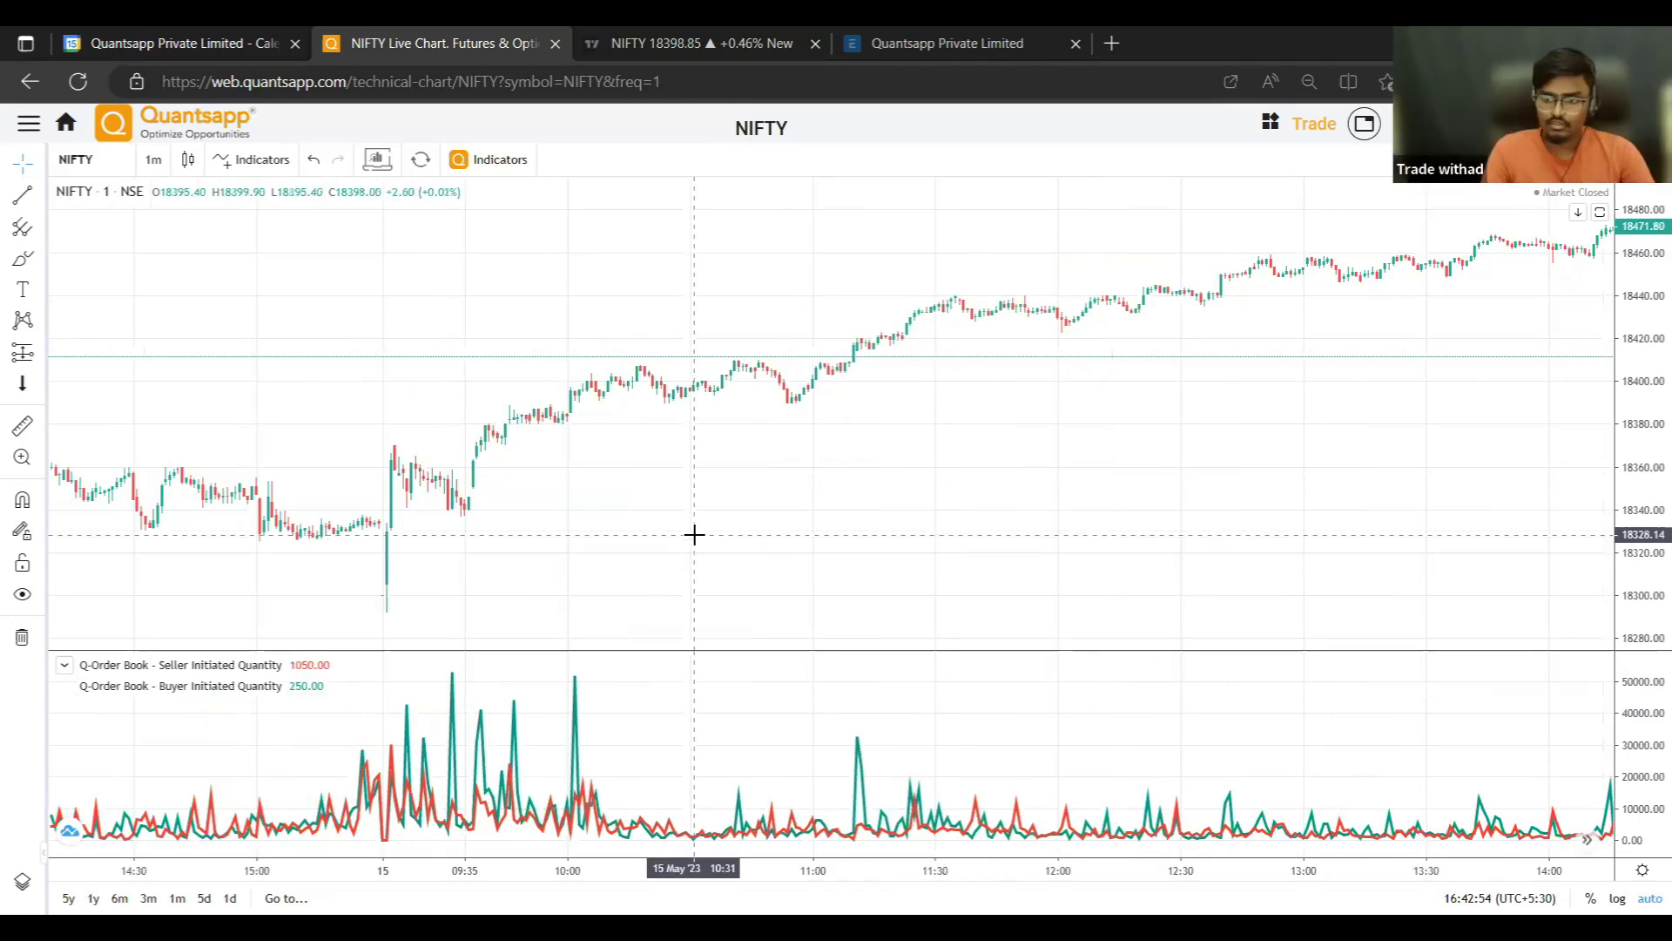
pyautogui.hscroll(-5, 715, 814)
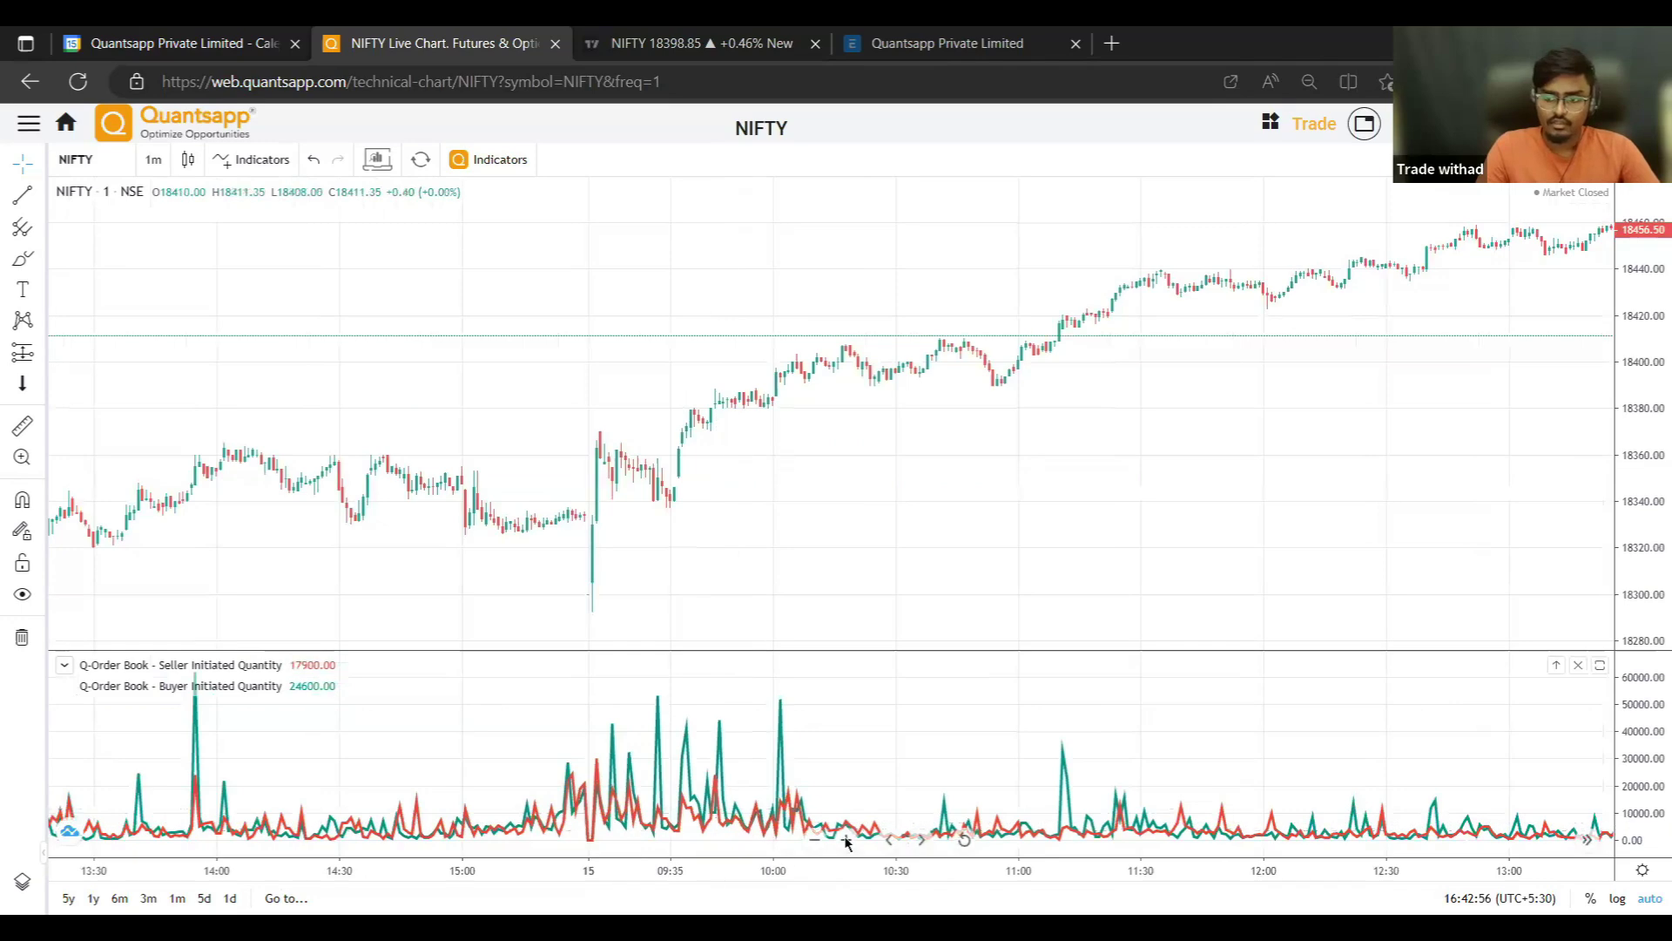
pyautogui.click(846, 841)
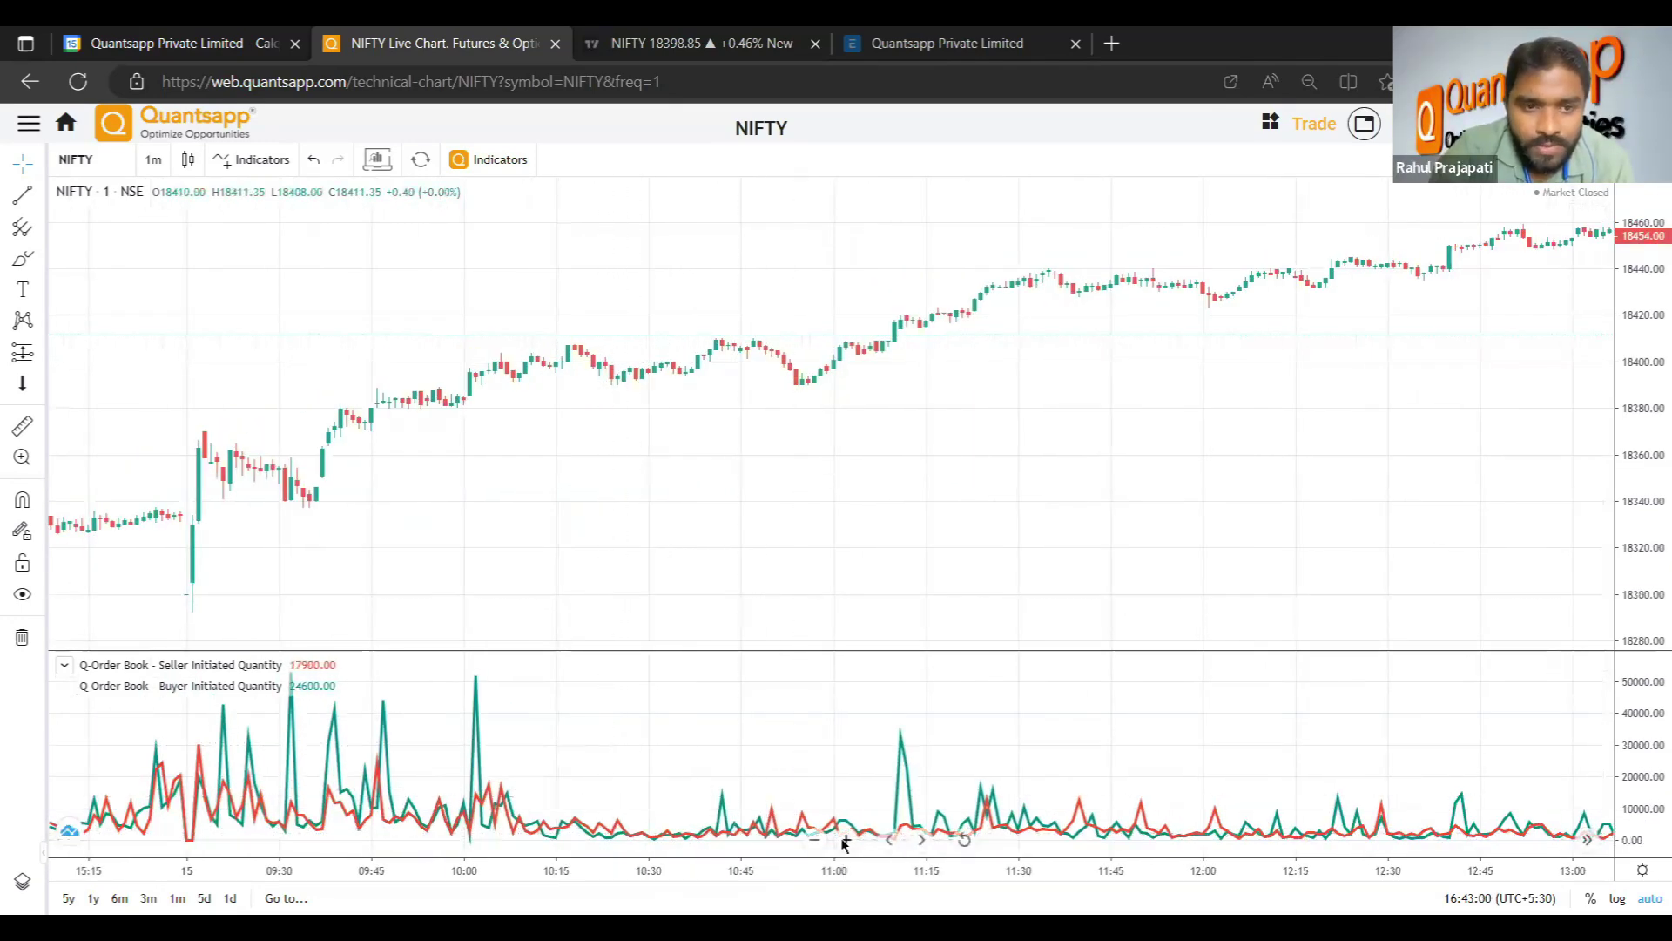
pyautogui.click(846, 840)
pyautogui.moveTo(84, 470); pyautogui.dragTo(1202, 415)
pyautogui.moveTo(705, 503); pyautogui.dragTo(462, 564)
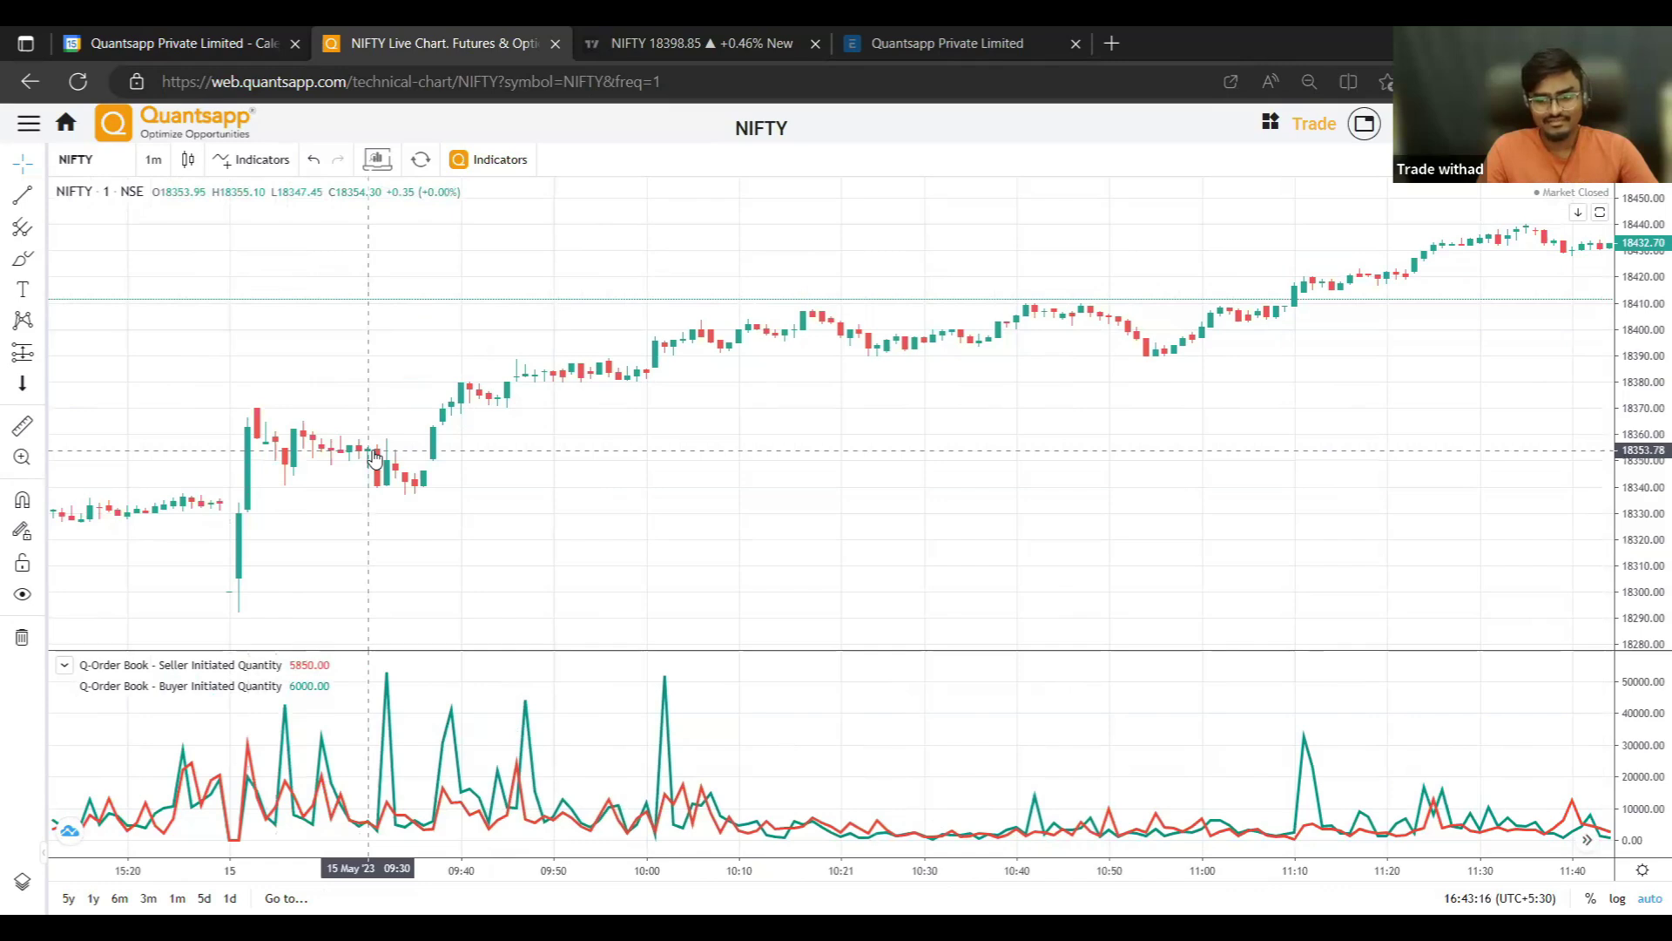
# Draw horizontal levels at 18370.37 and 18339.19 across the opening range.
pyautogui.click(40, 197)
pyautogui.click(130, 299)
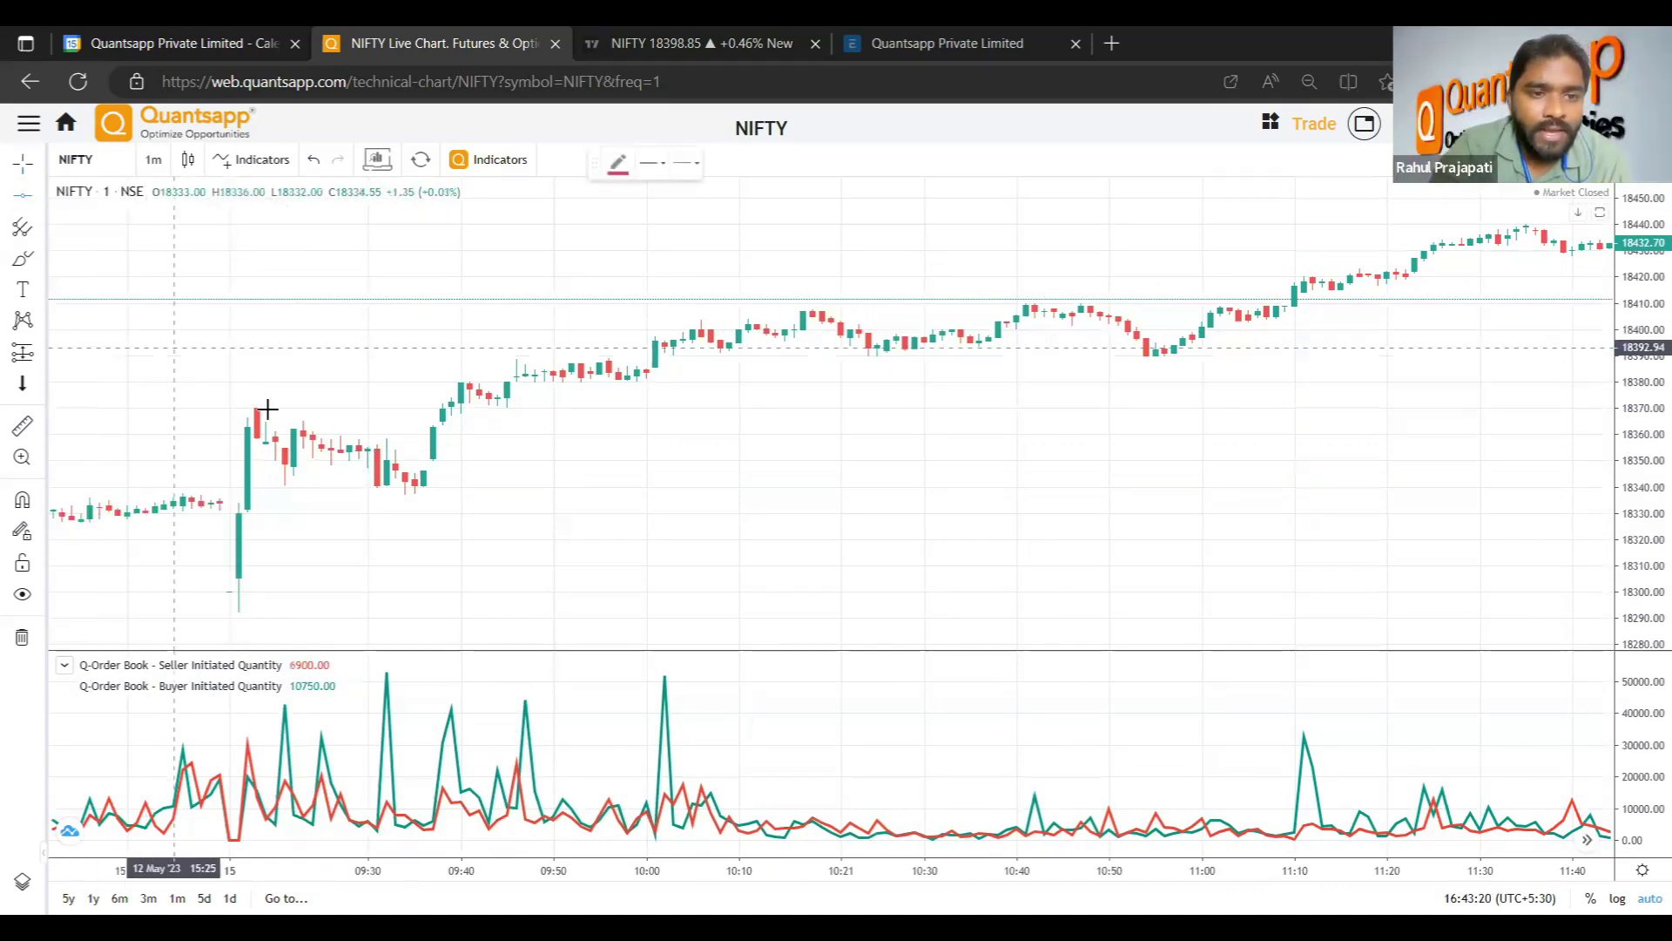
pyautogui.click(262, 407)
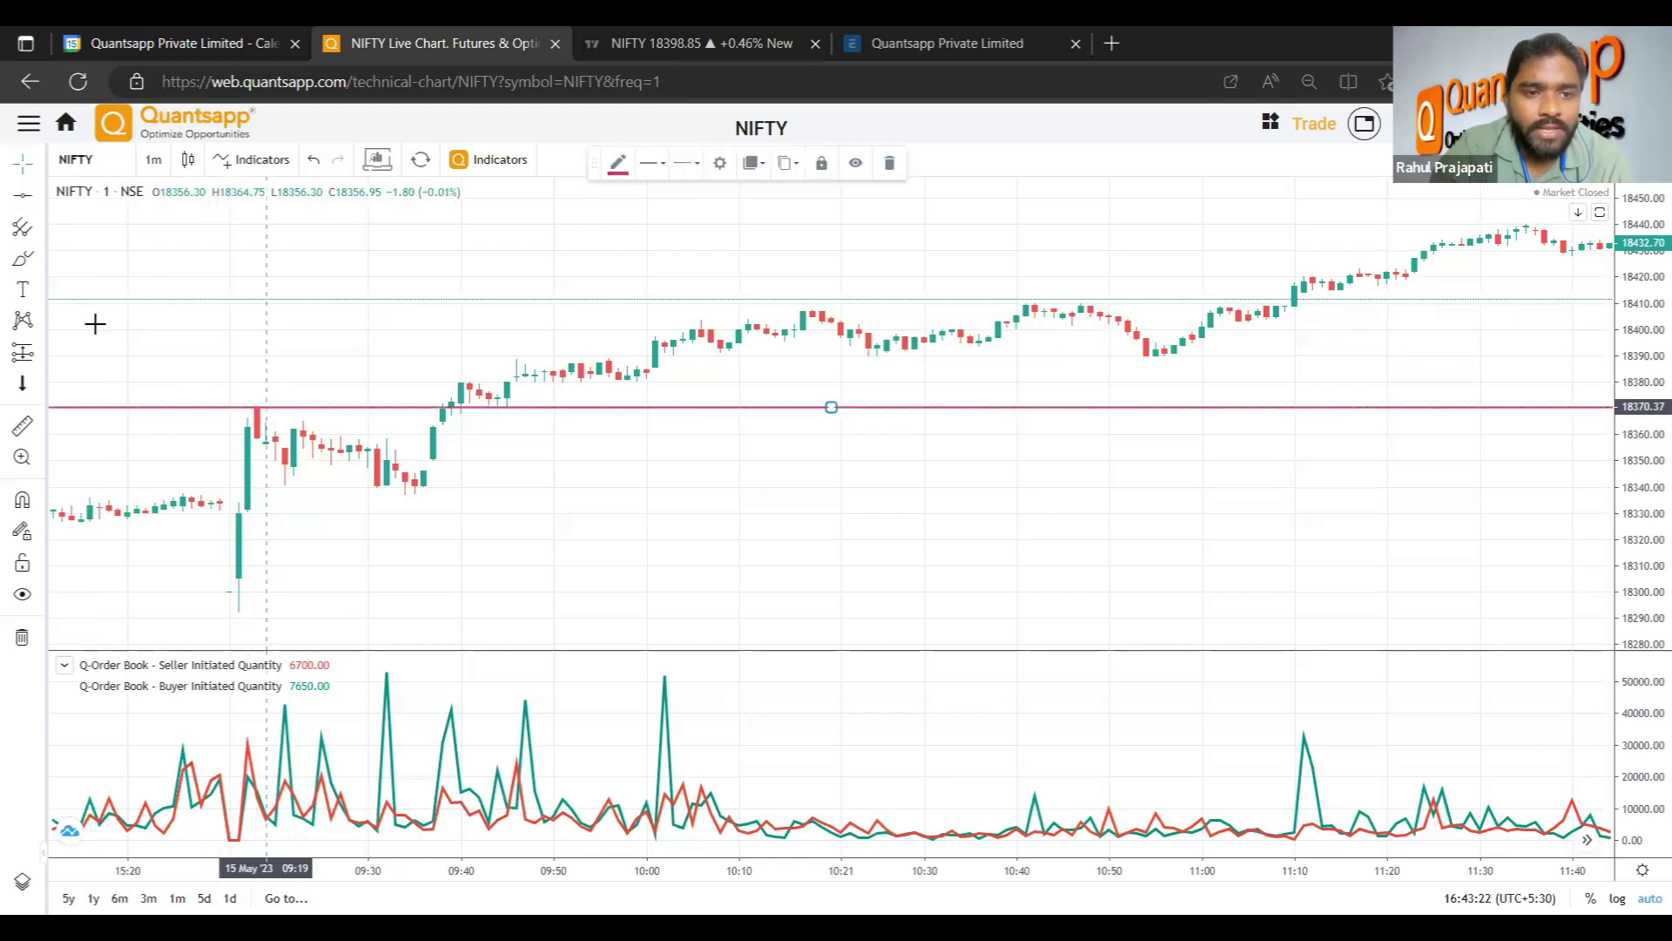
pyautogui.click(22, 195)
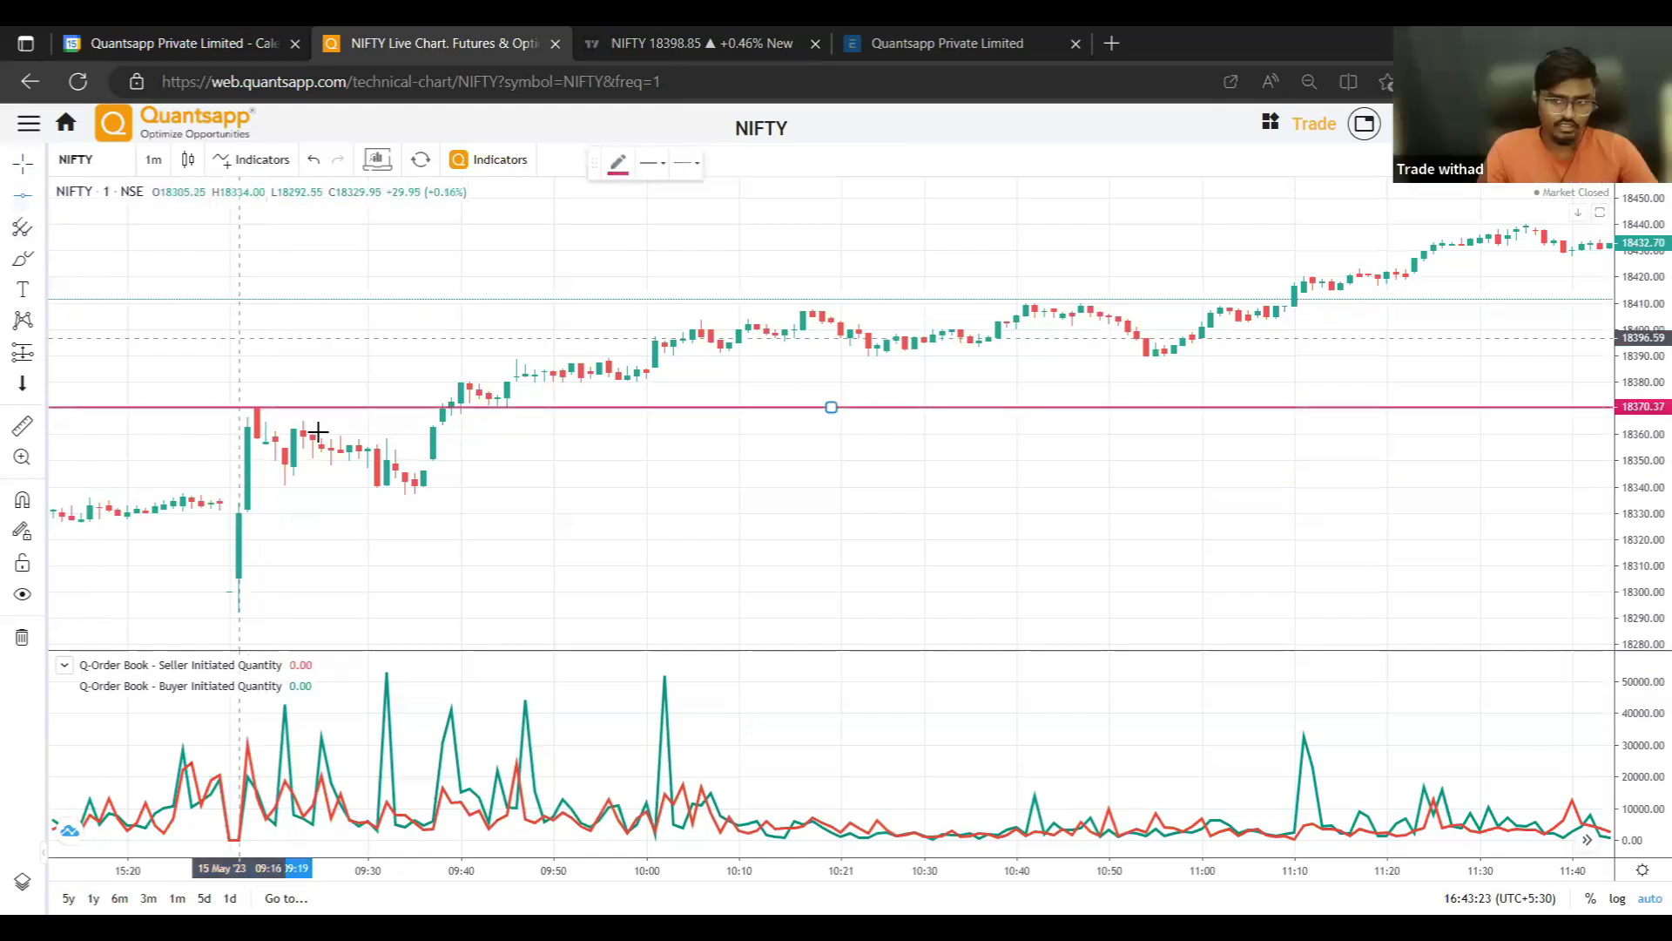
pyautogui.click(373, 488)
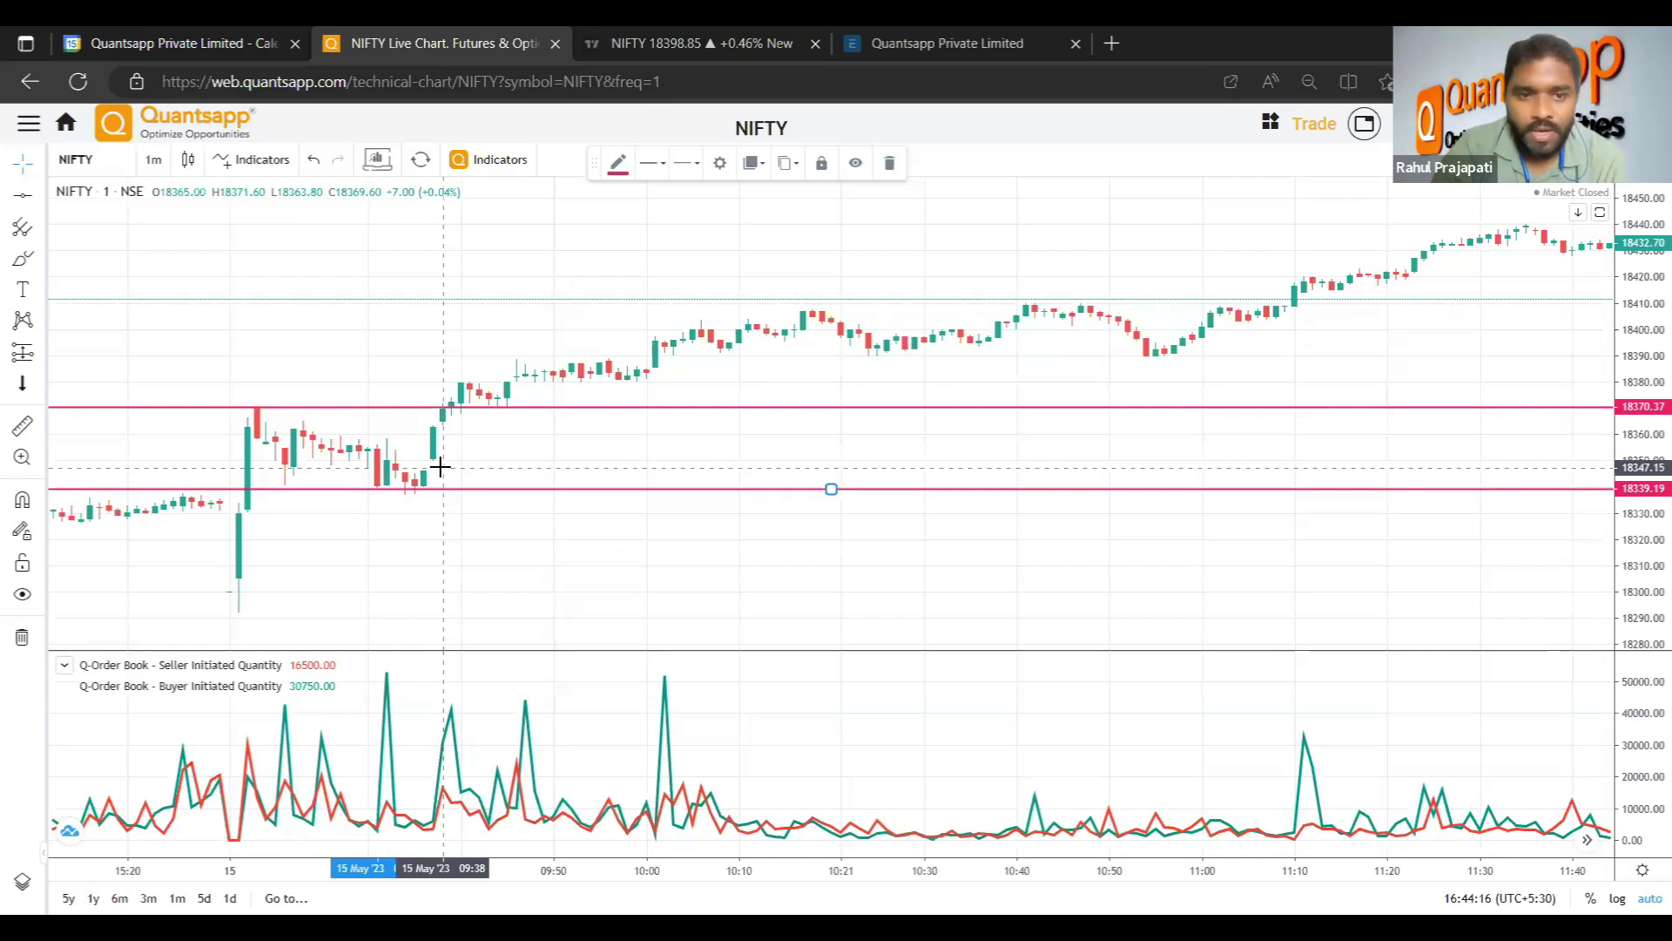
# Check the upper level line, then bring the later morning candles into view.
pyautogui.click(446, 406)
pyautogui.click(478, 398)
pyautogui.scroll(-1, 697, 349)
pyautogui.scroll(-1, 749, 348)
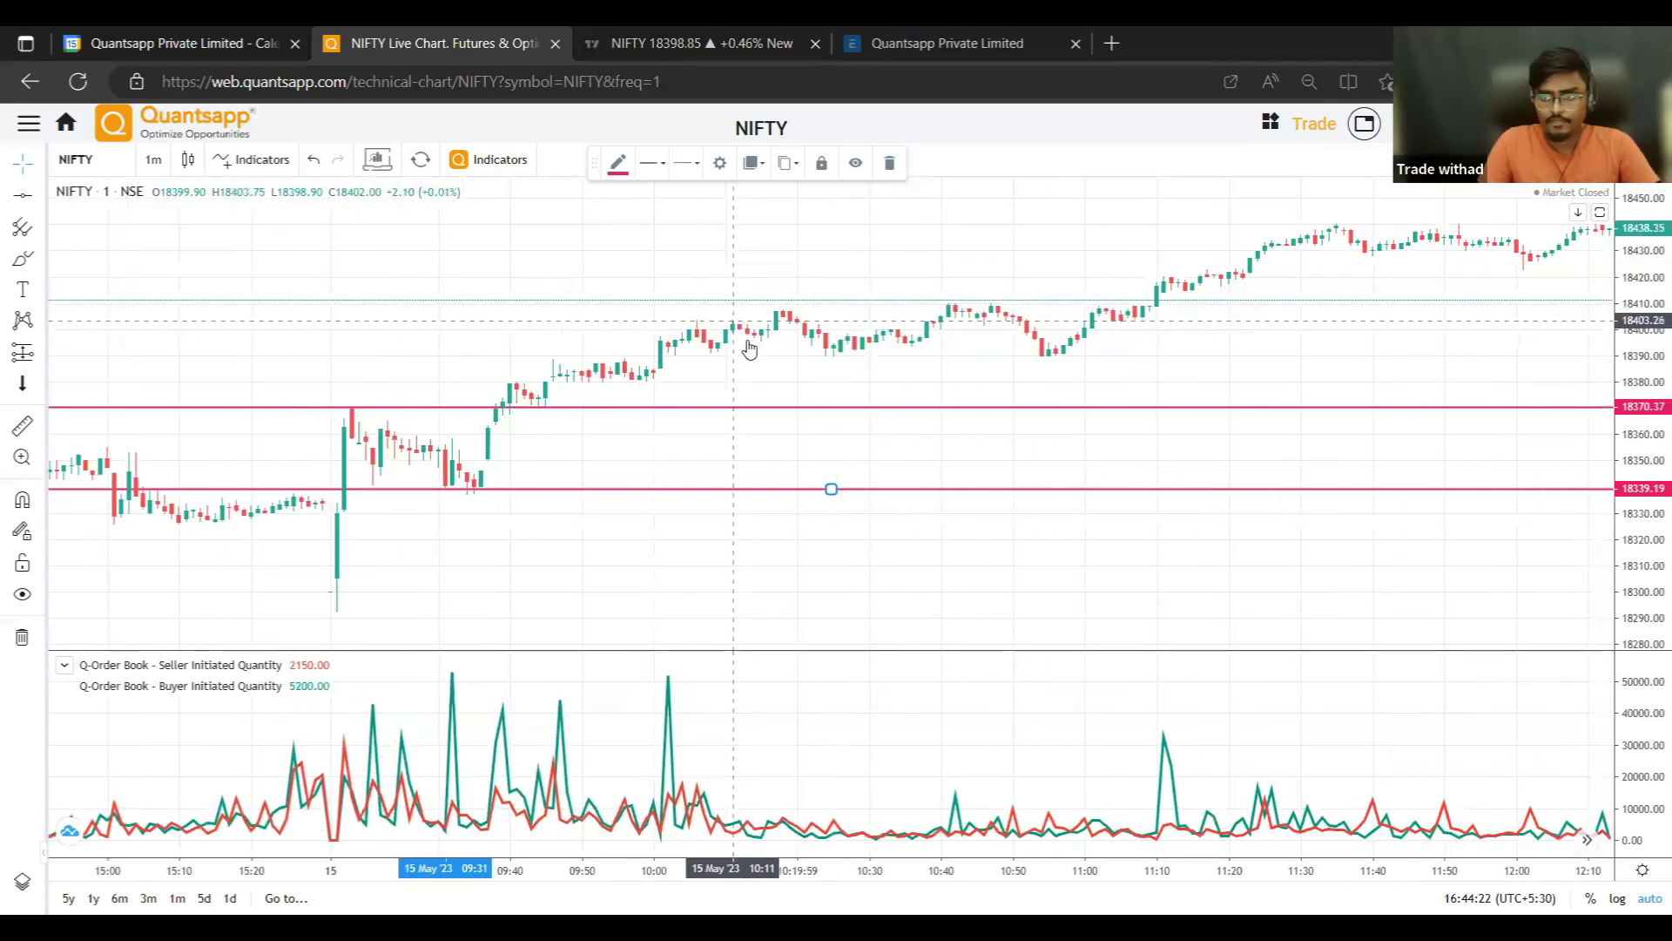
pyautogui.moveTo(749, 349); pyautogui.dragTo(634, 357)
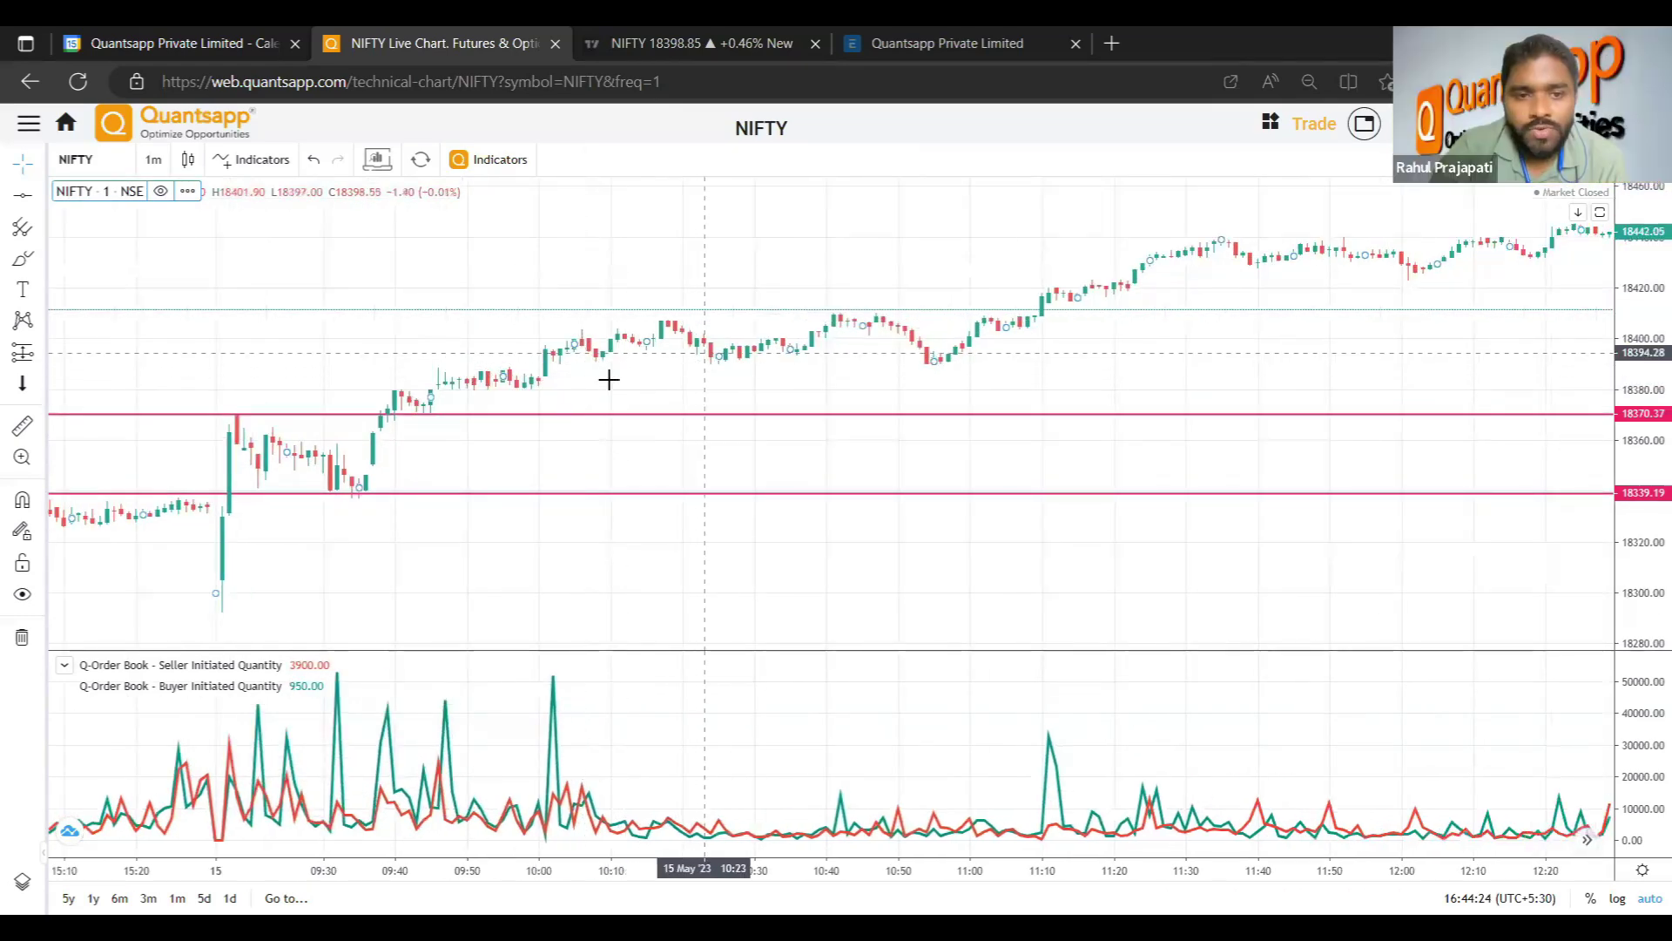
# Add the Moving Average Exponential indicator found by searching 'moving'.
pyautogui.click(244, 163)
pyautogui.write('moving')
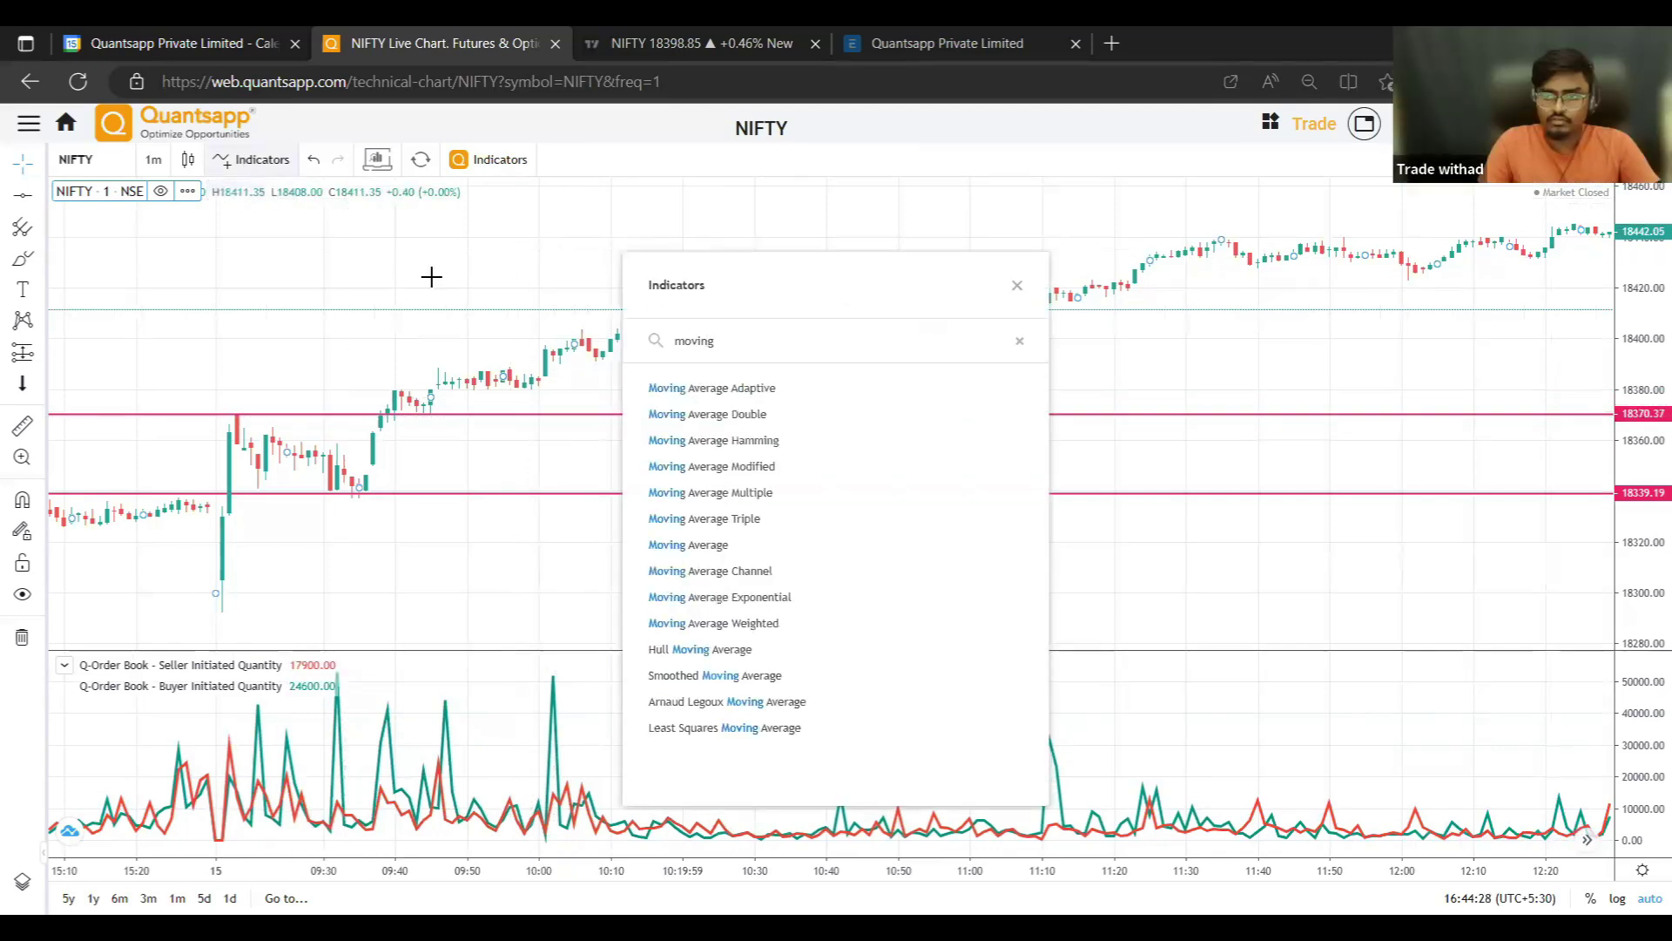
pyautogui.click(780, 598)
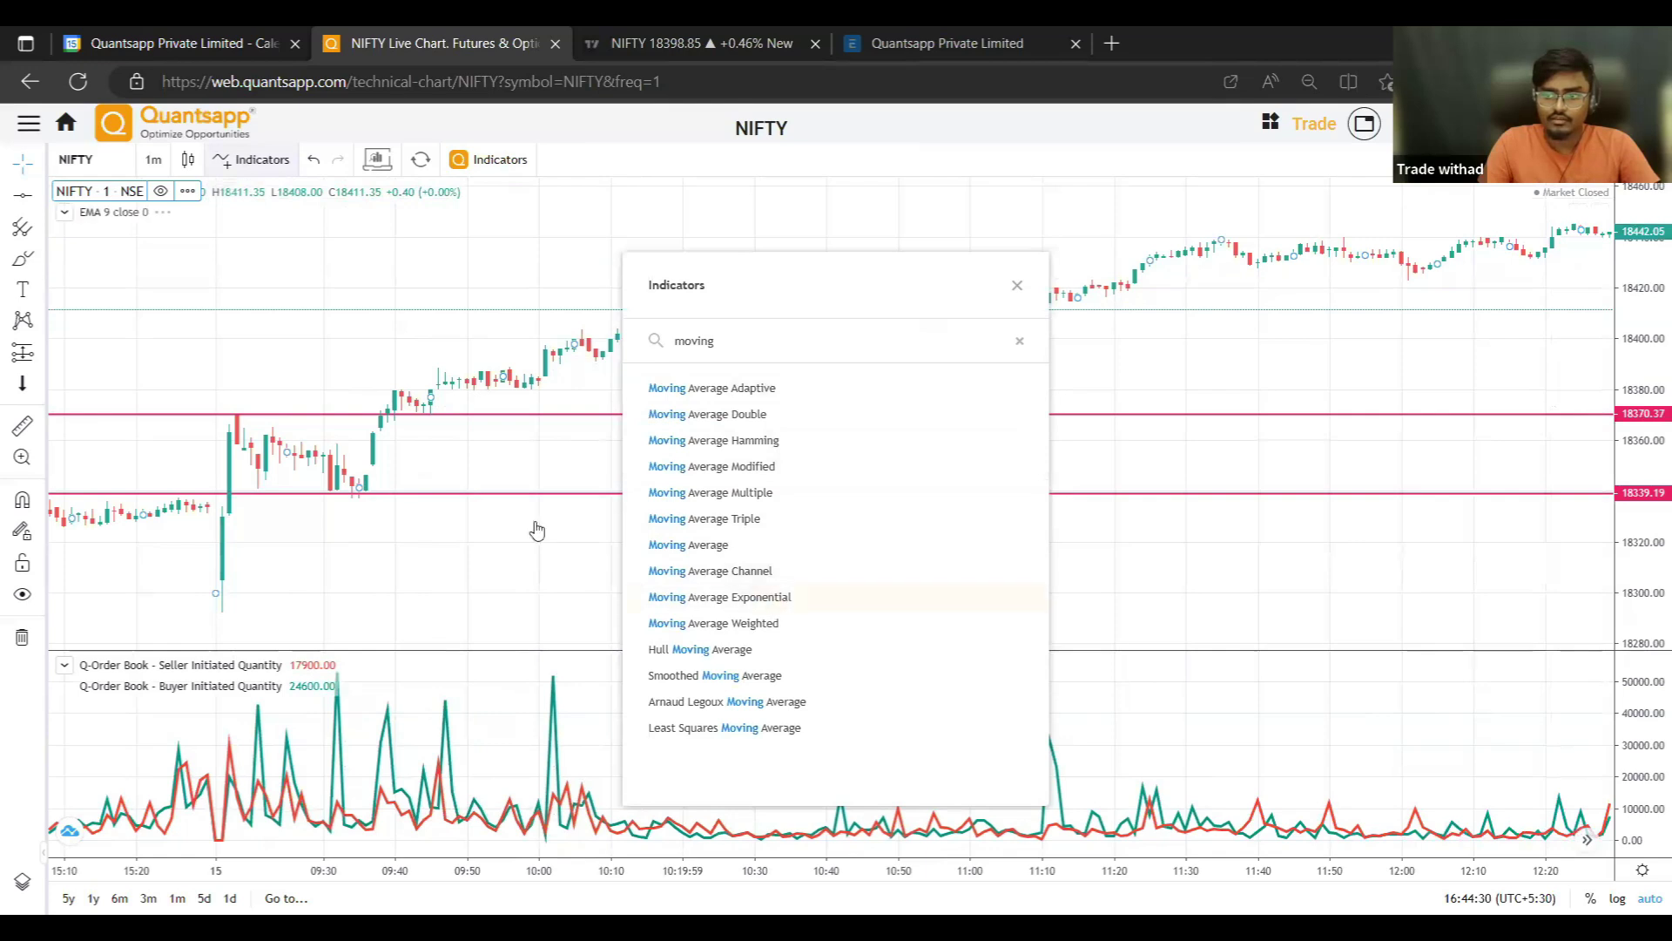
pyautogui.press('Escape')
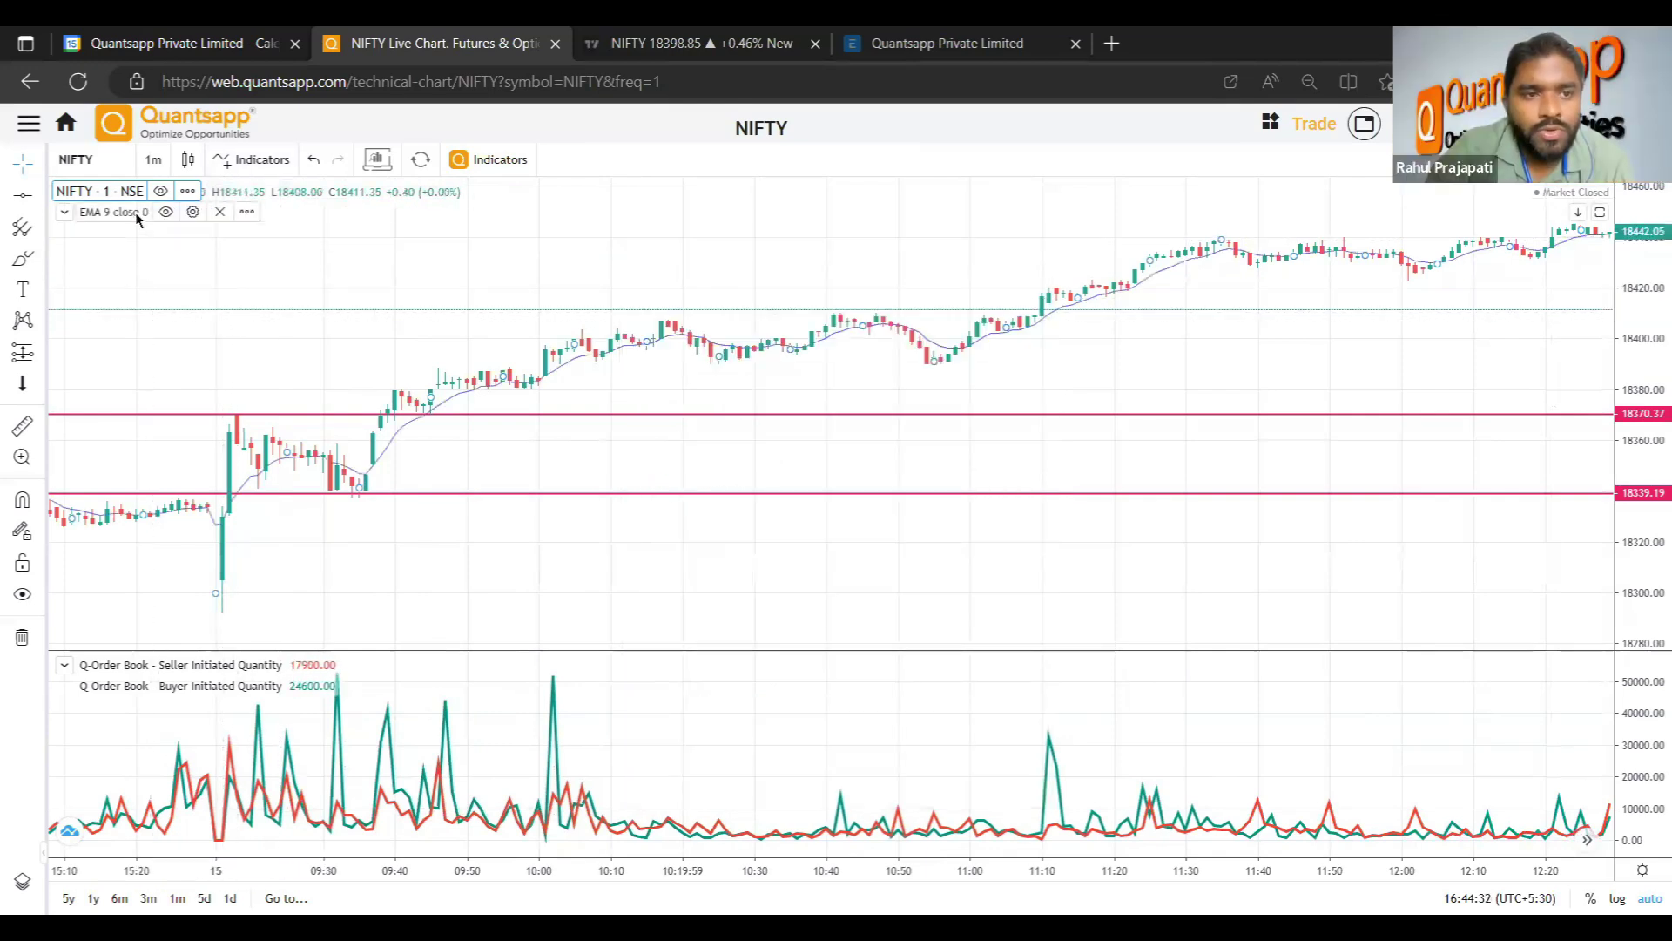
# Set the EMA length to 20.
pyautogui.click(194, 214)
pyautogui.click(706, 462)
pyautogui.doubleClick(773, 512)
pyautogui.write('20')
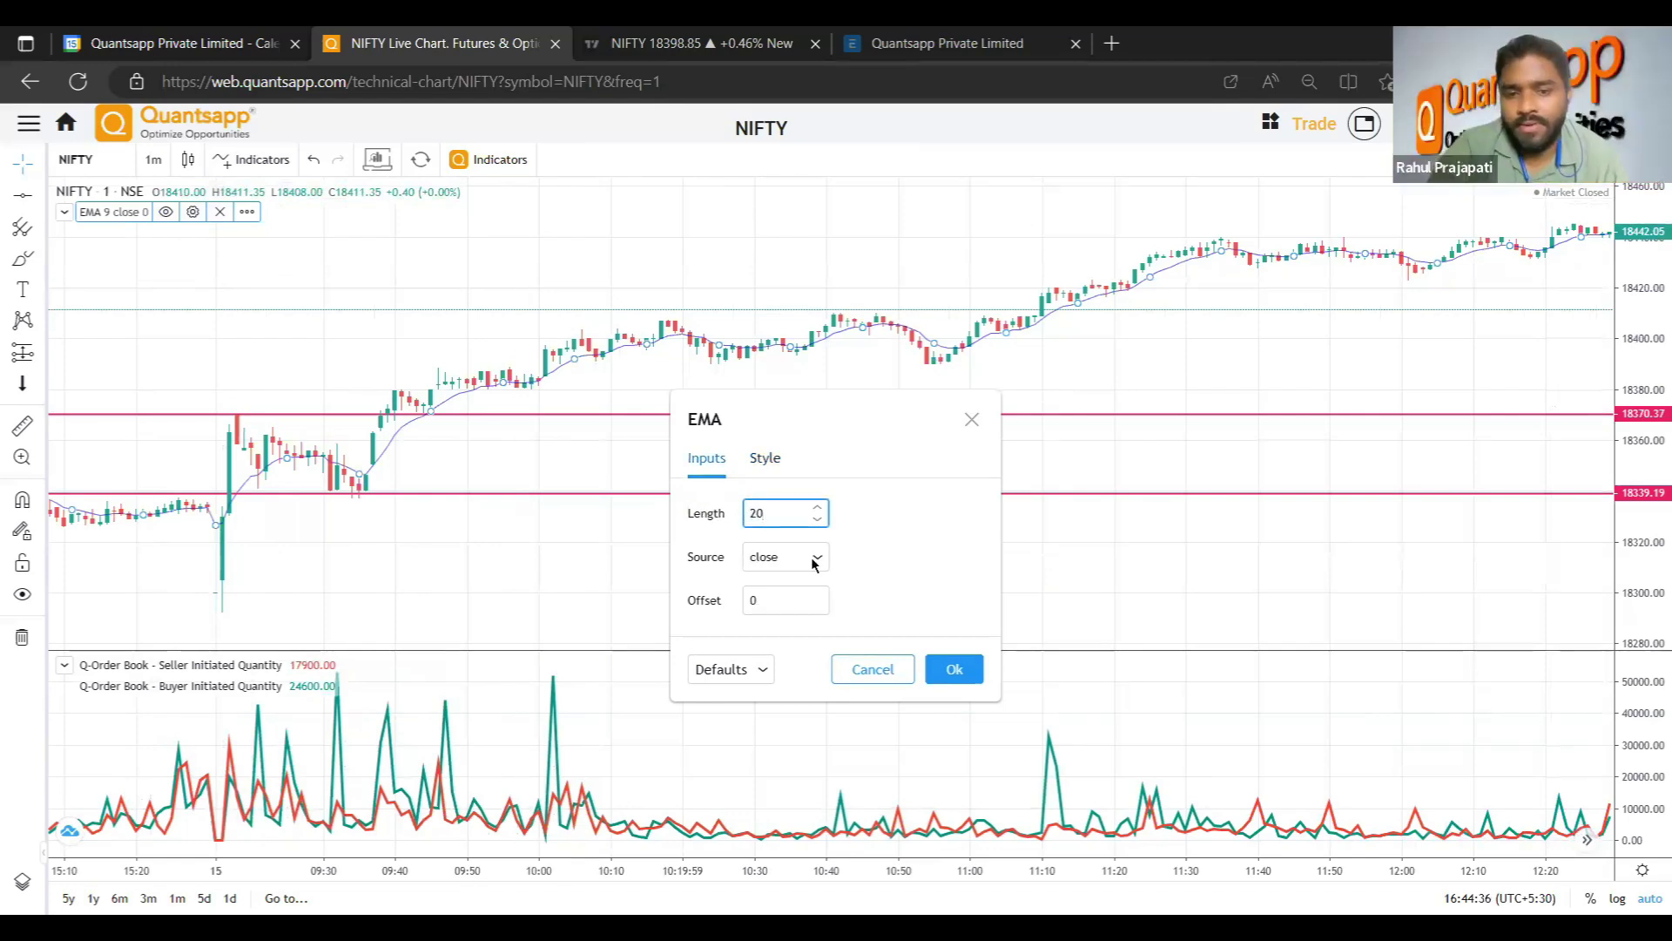
pyautogui.click(954, 669)
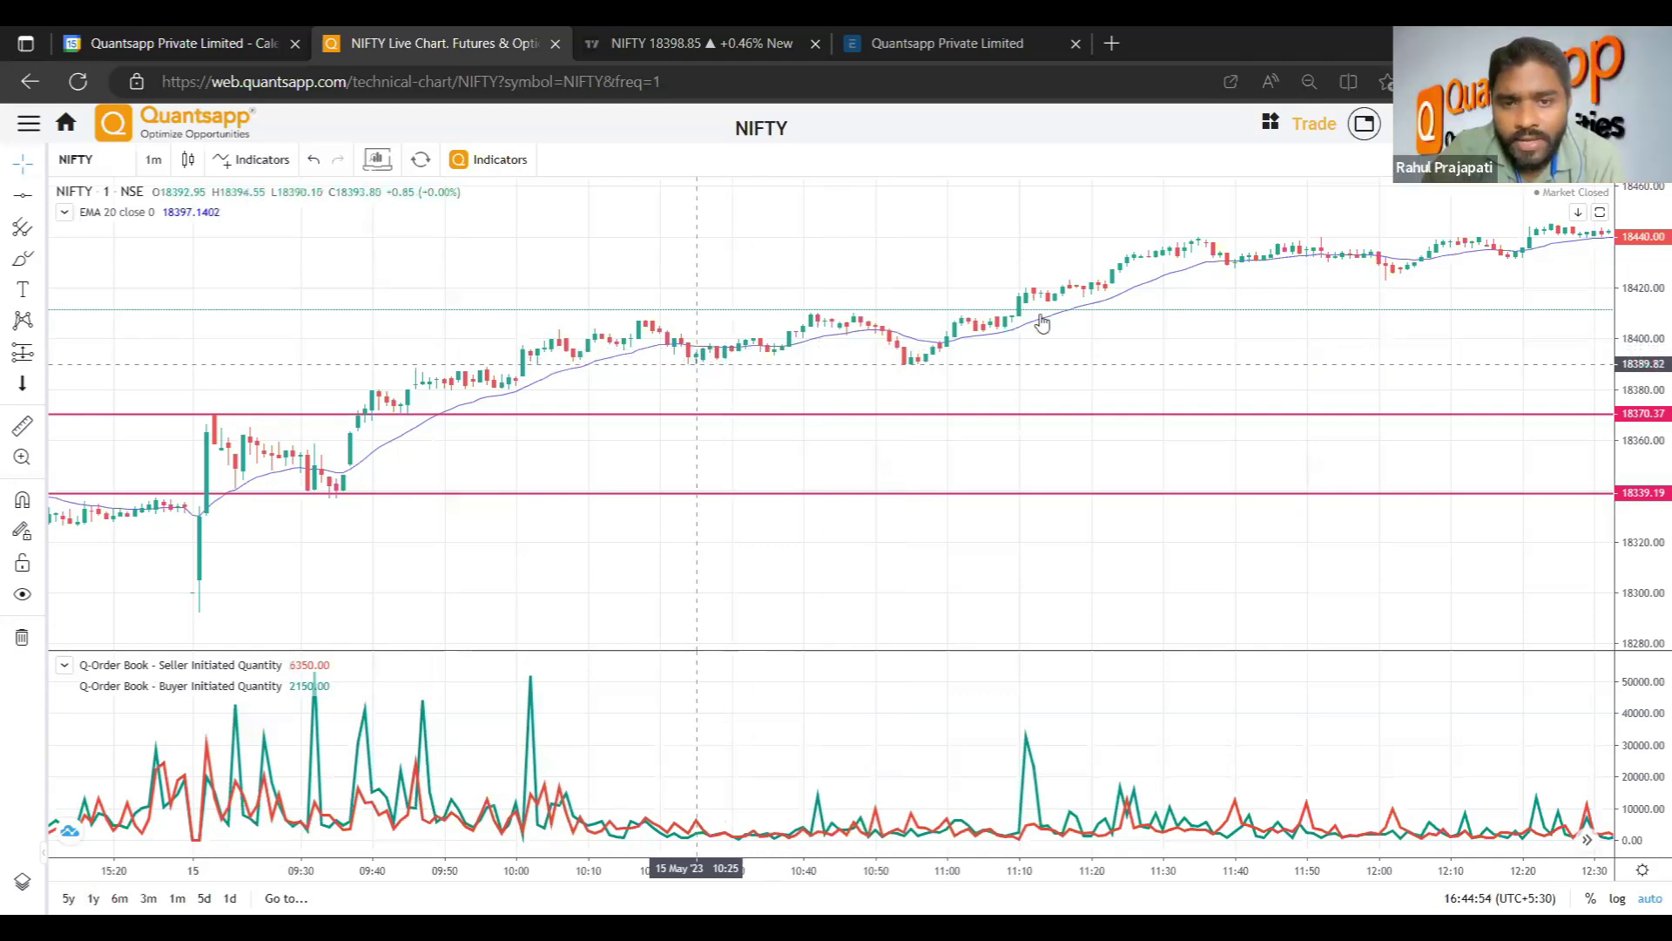
# Stretch the price scale and move the opening-range levels to 18411.08 and 18390.01.
pyautogui.moveTo(1648, 329); pyautogui.dragTo(1645, 214)
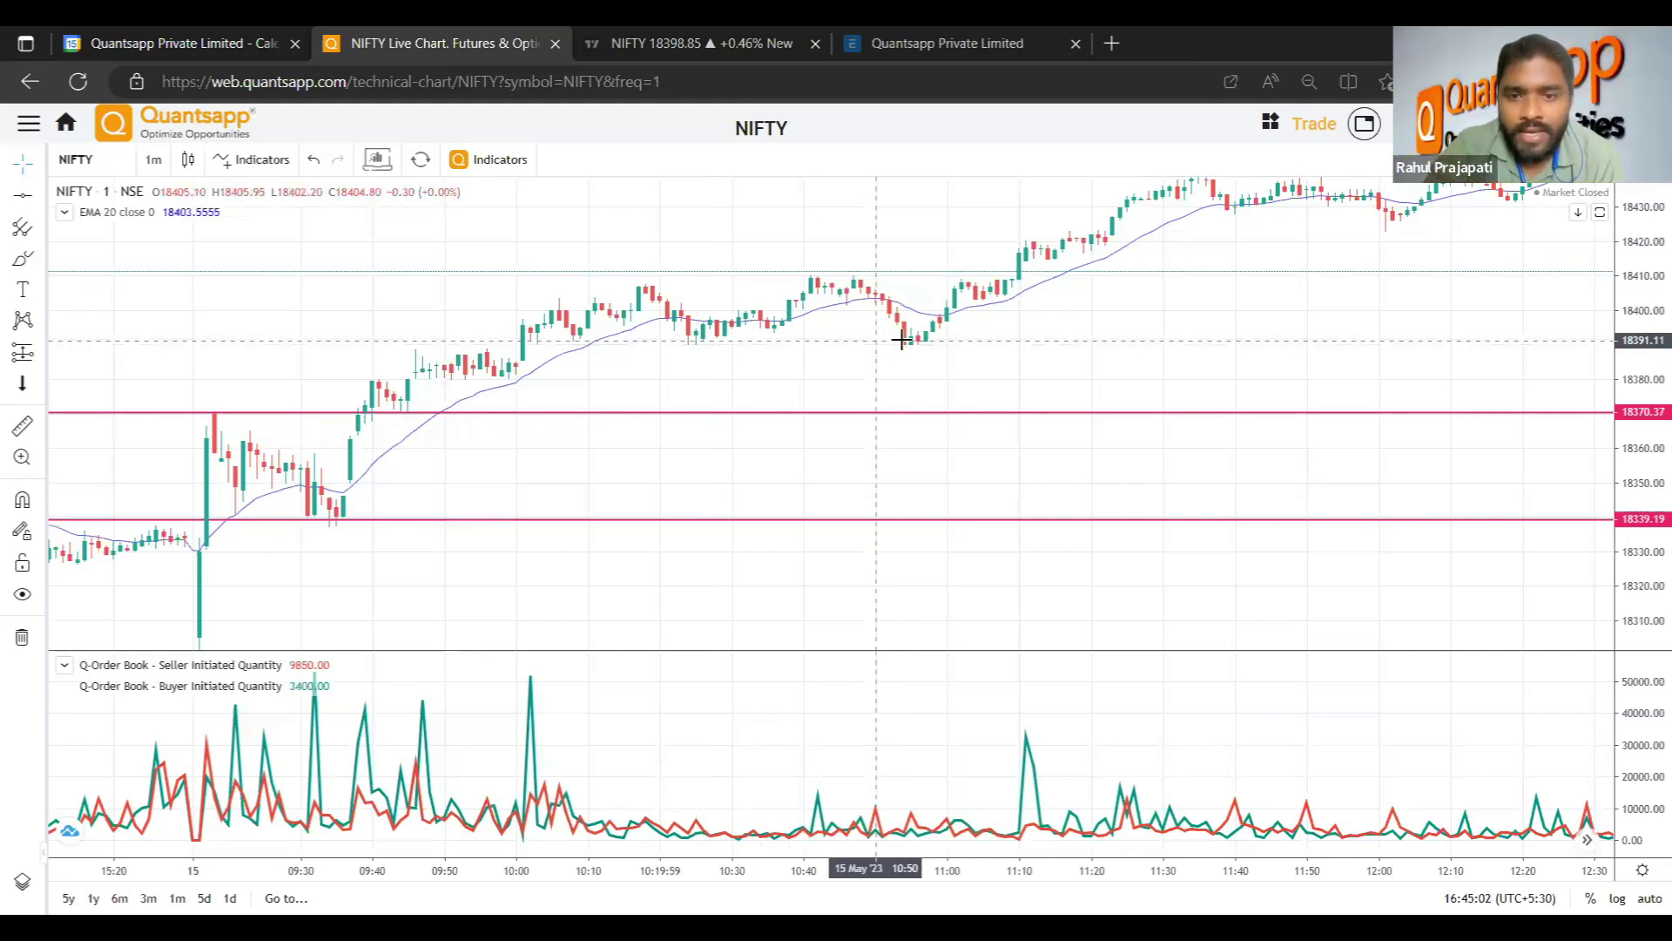
pyautogui.moveTo(904, 331); pyautogui.dragTo(635, 448)
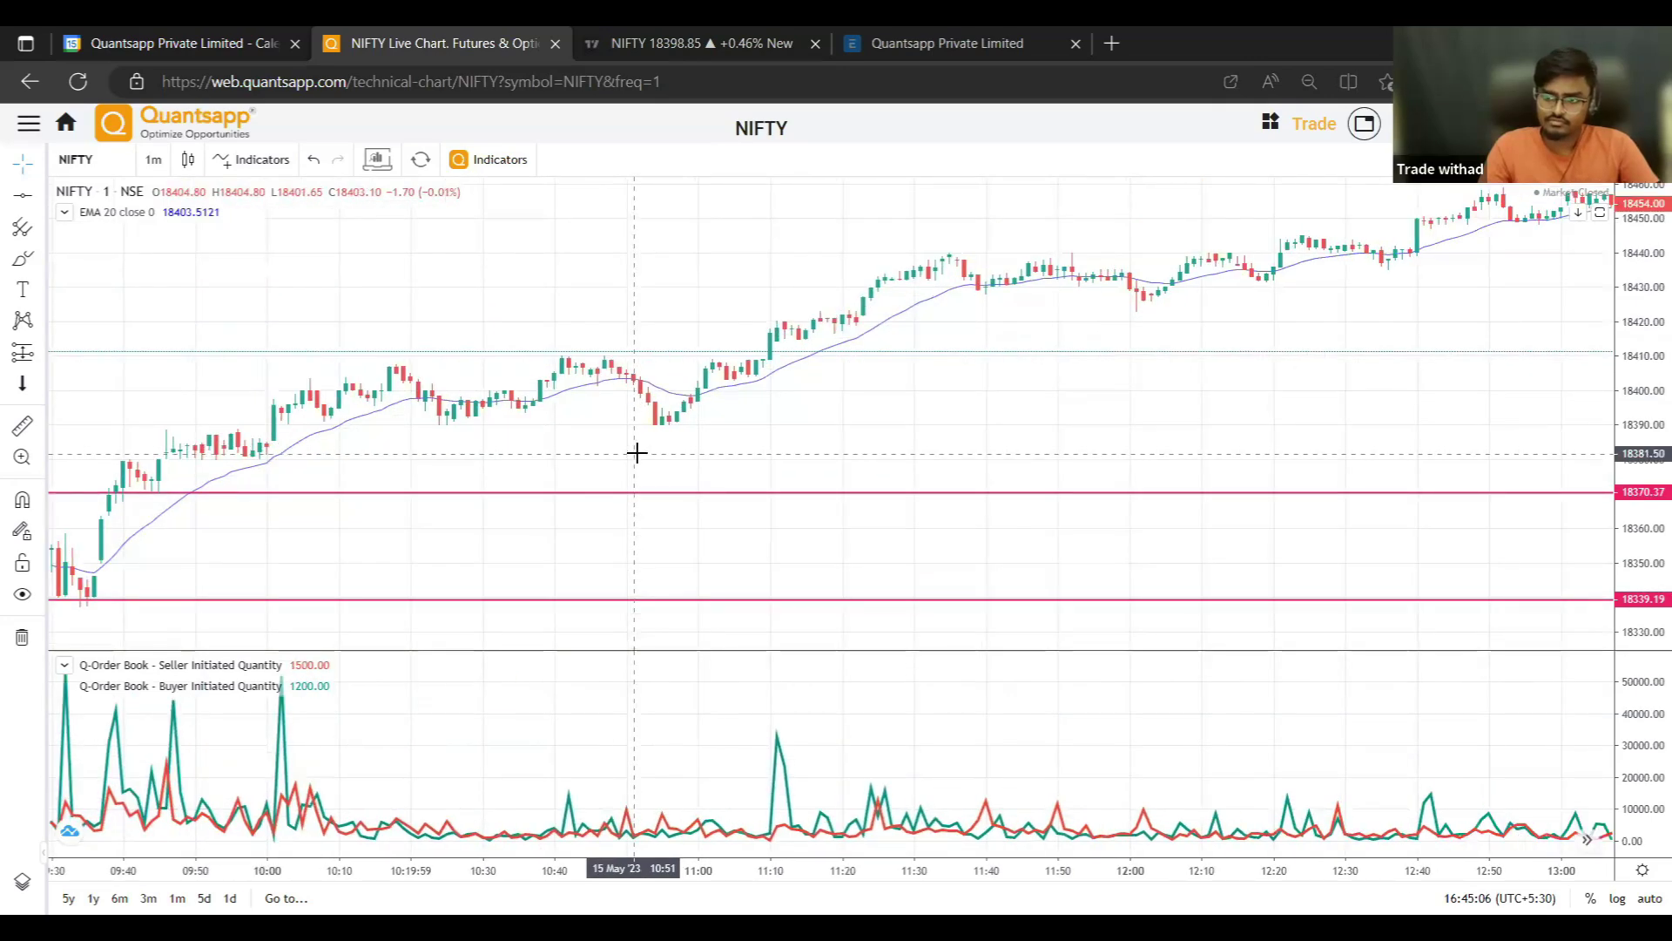
pyautogui.click(634, 492)
pyautogui.moveTo(633, 469); pyautogui.dragTo(628, 355)
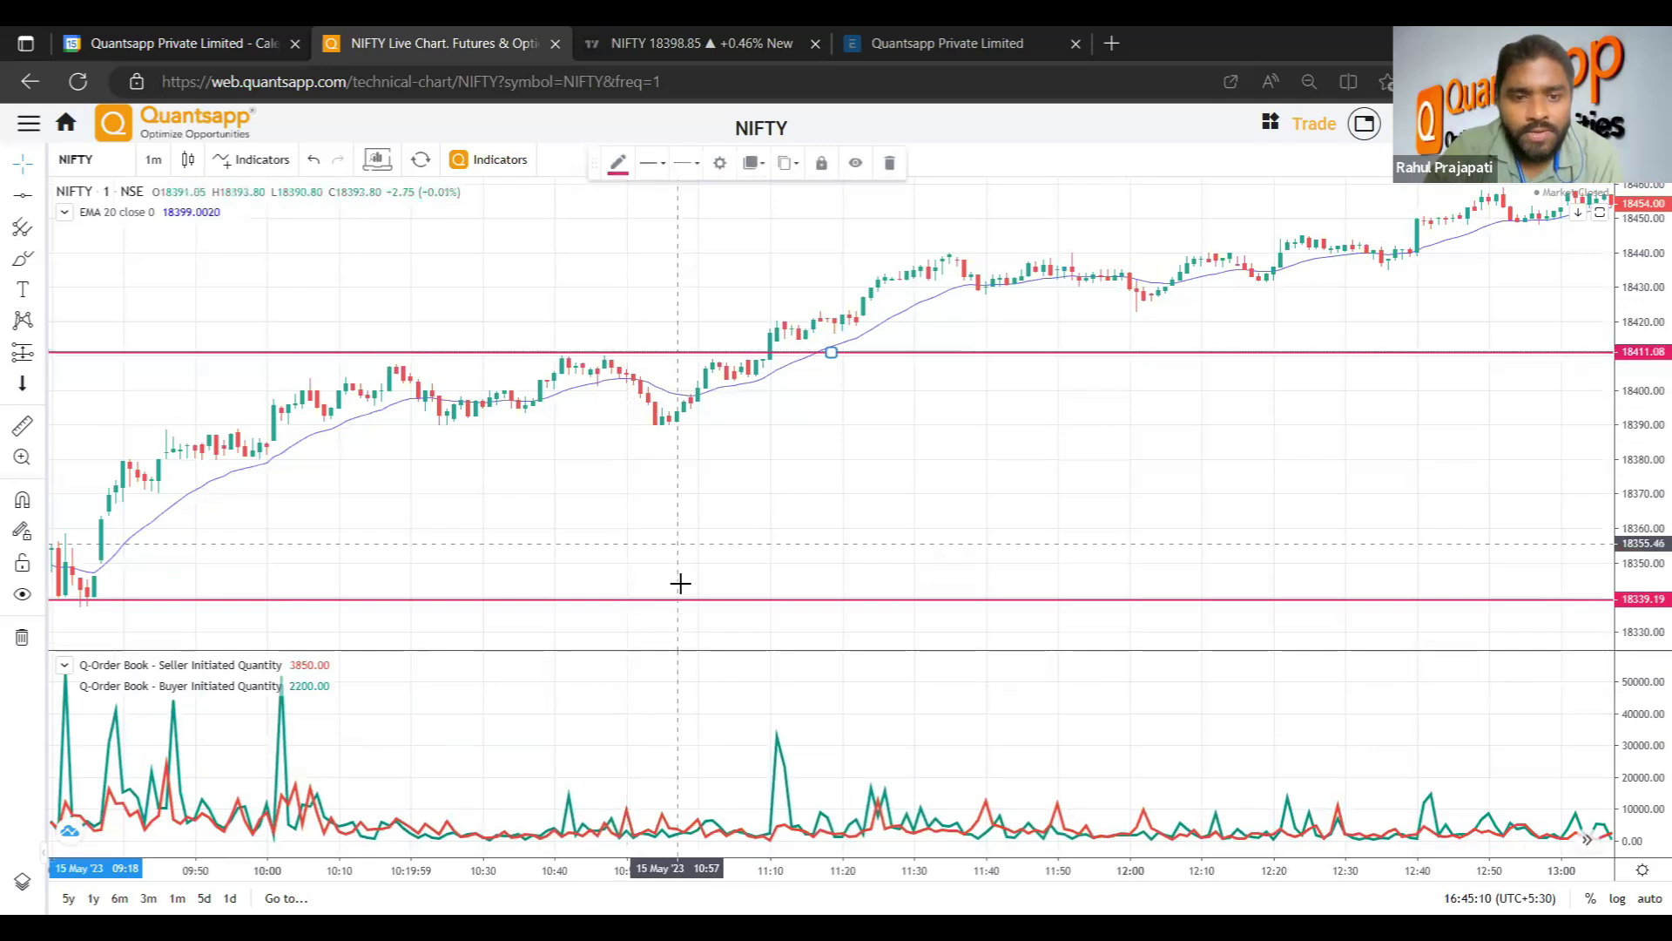
pyautogui.moveTo(671, 474); pyautogui.dragTo(669, 426)
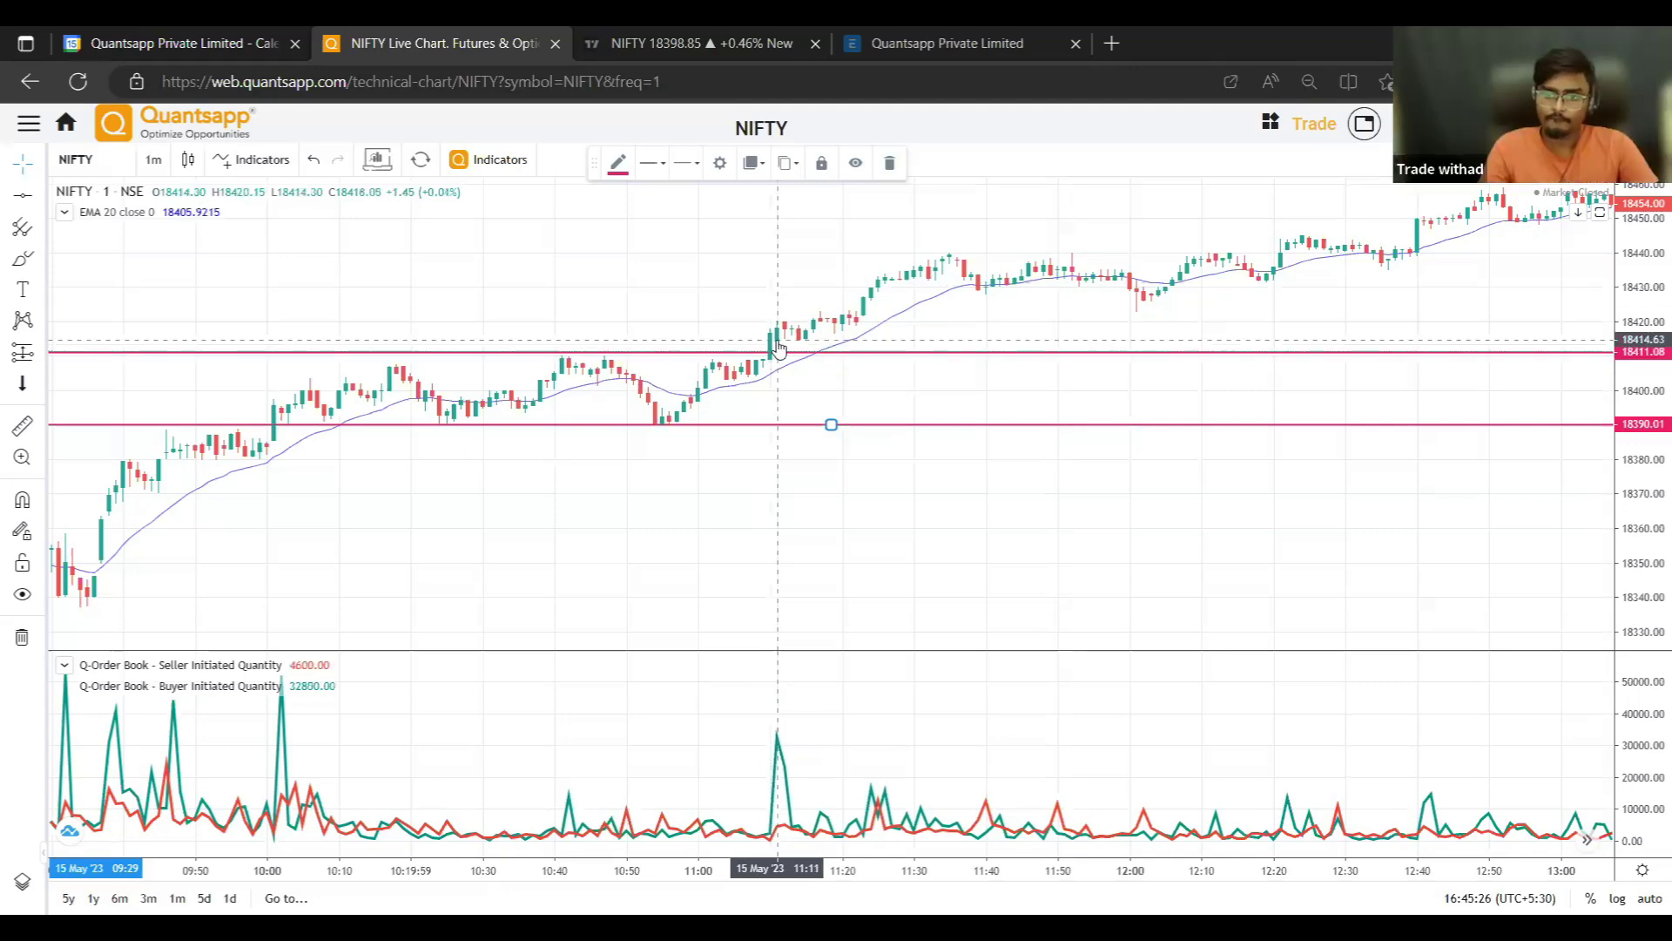
# Pan the chart through the later afternoon candles of the 15 May session.
pyautogui.moveTo(778, 345); pyautogui.dragTo(678, 353)
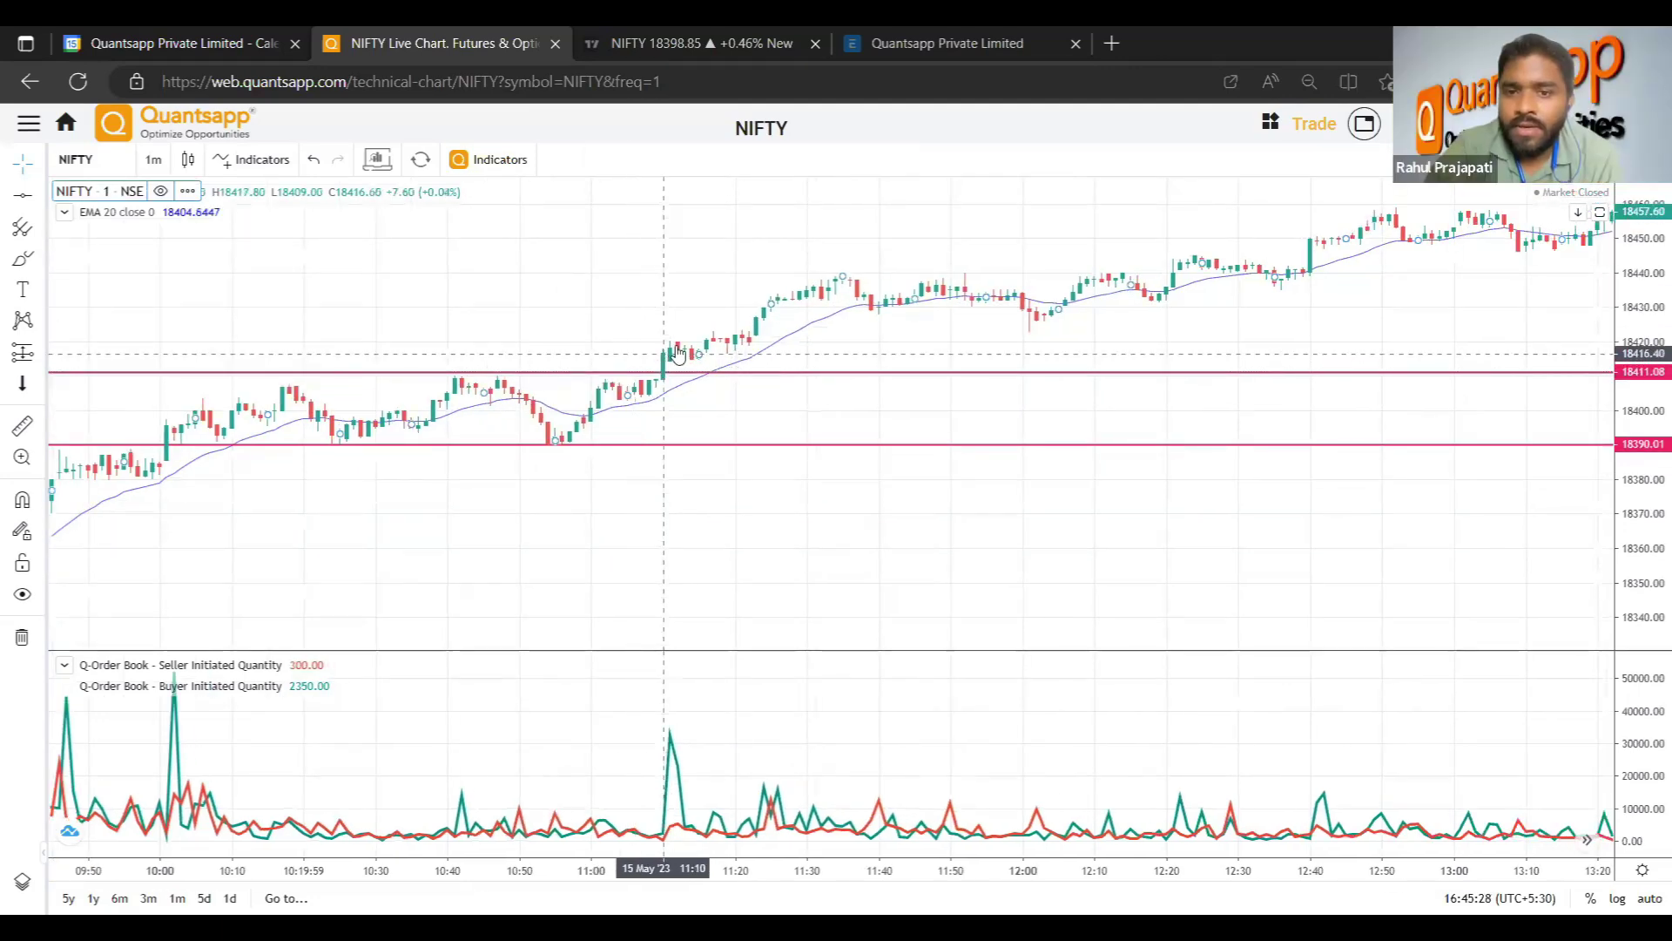
pyautogui.moveTo(1042, 327); pyautogui.dragTo(805, 367)
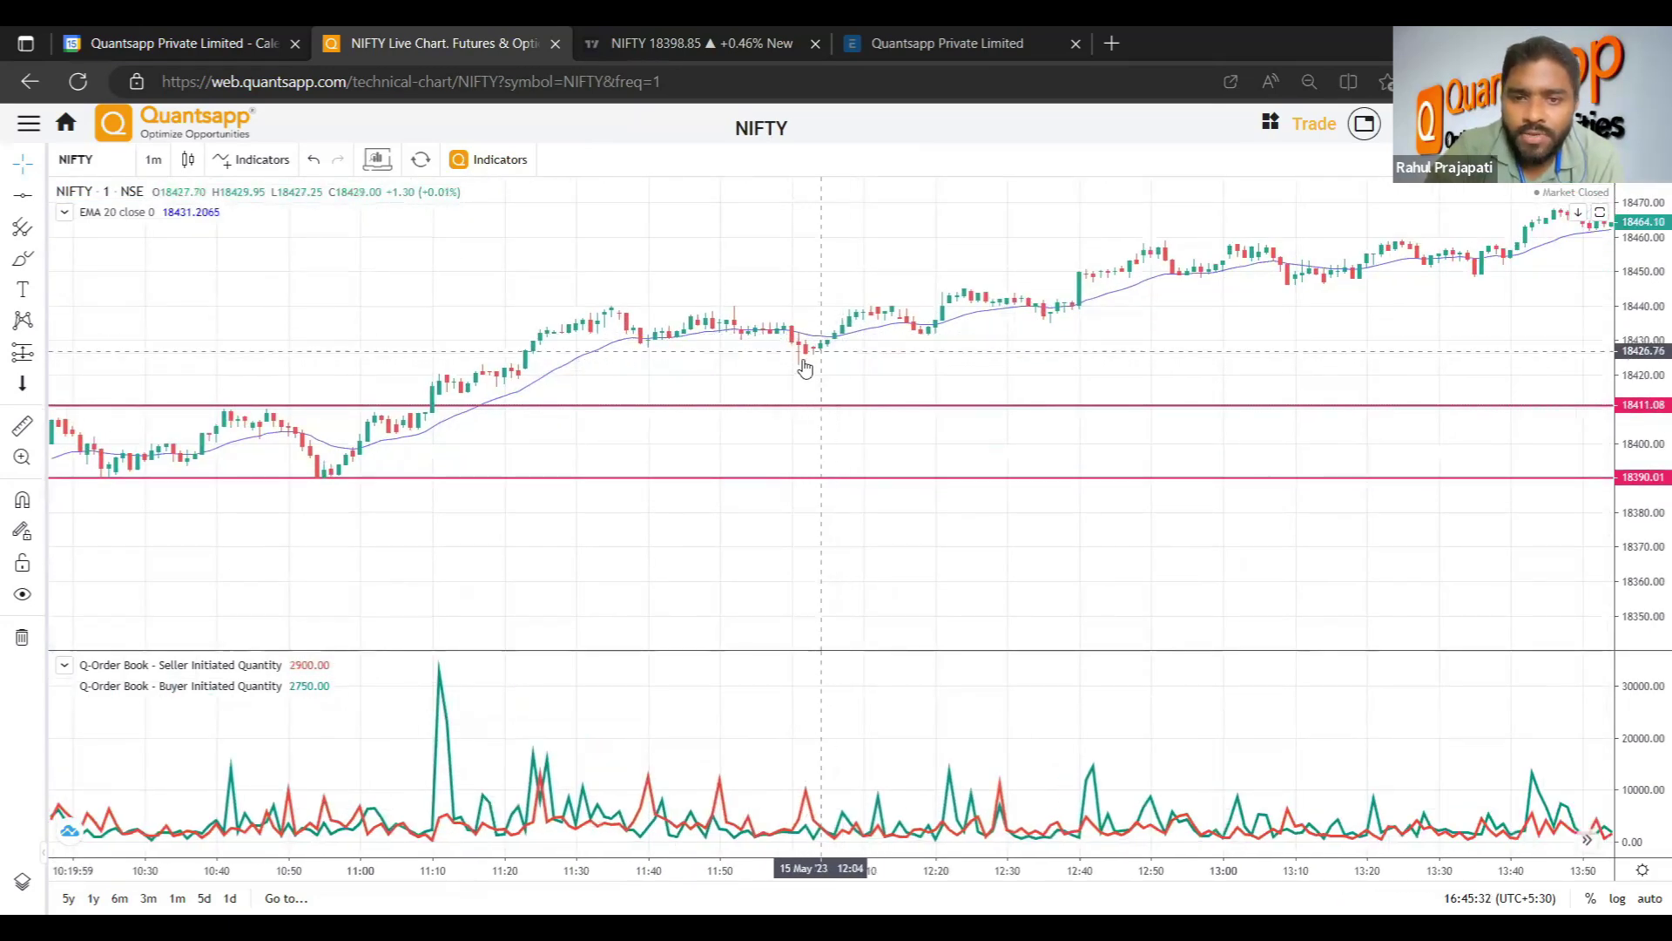
pyautogui.moveTo(946, 331); pyautogui.dragTo(823, 359)
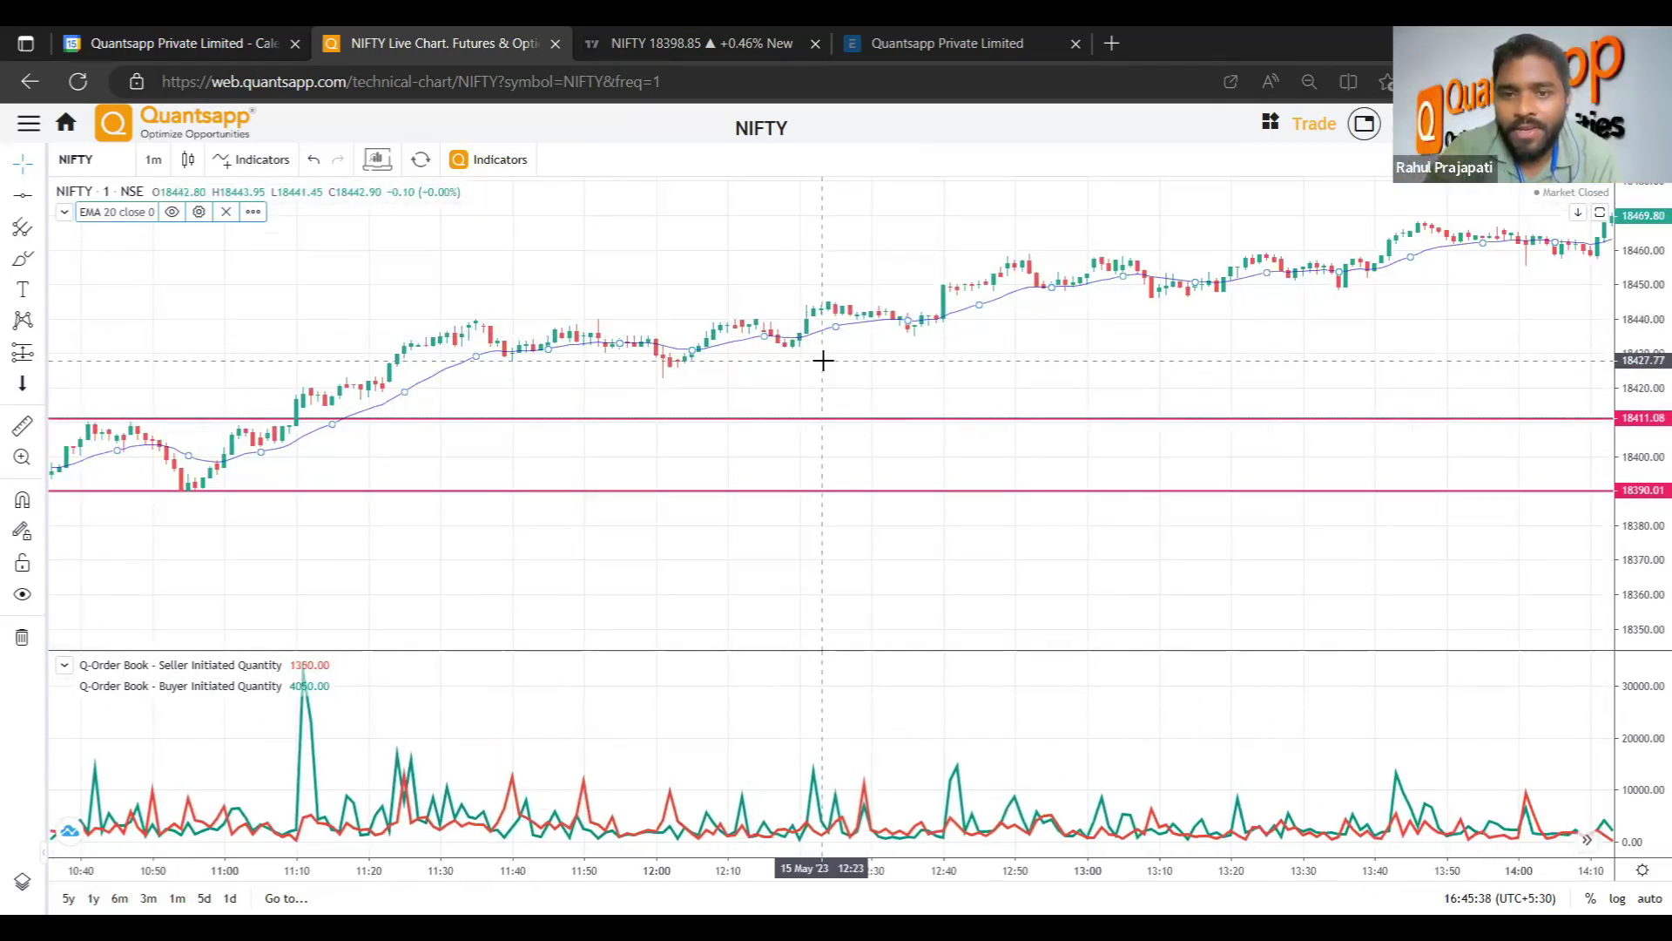
pyautogui.scroll(-1, 823, 359)
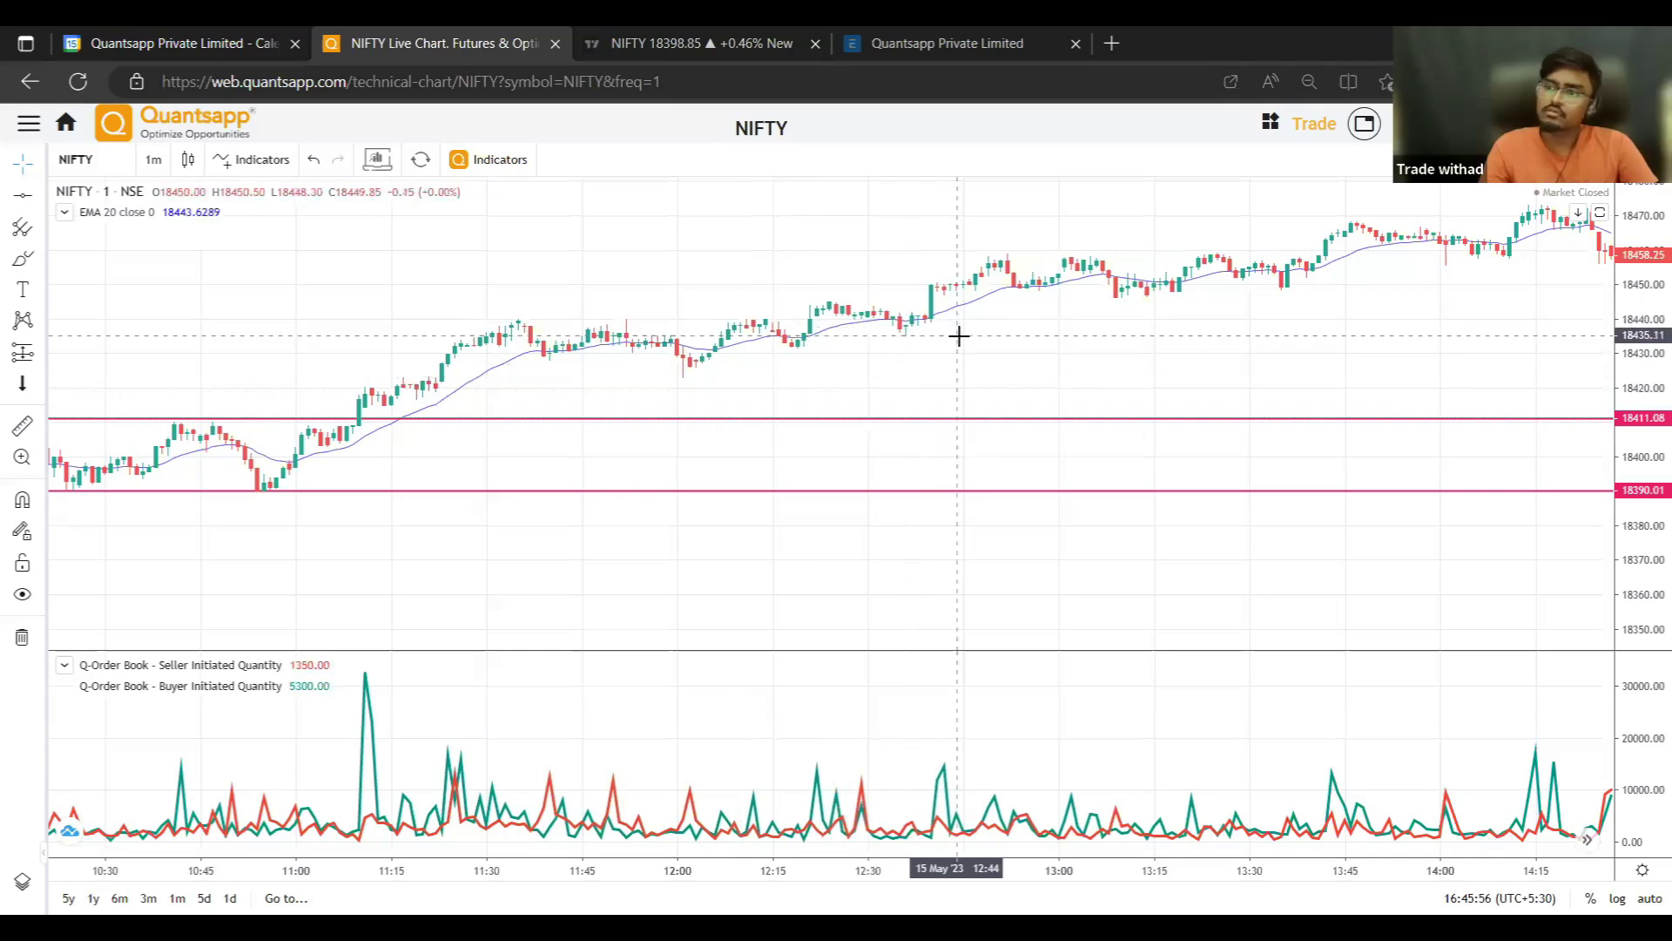
pyautogui.moveTo(920, 320); pyautogui.dragTo(810, 348)
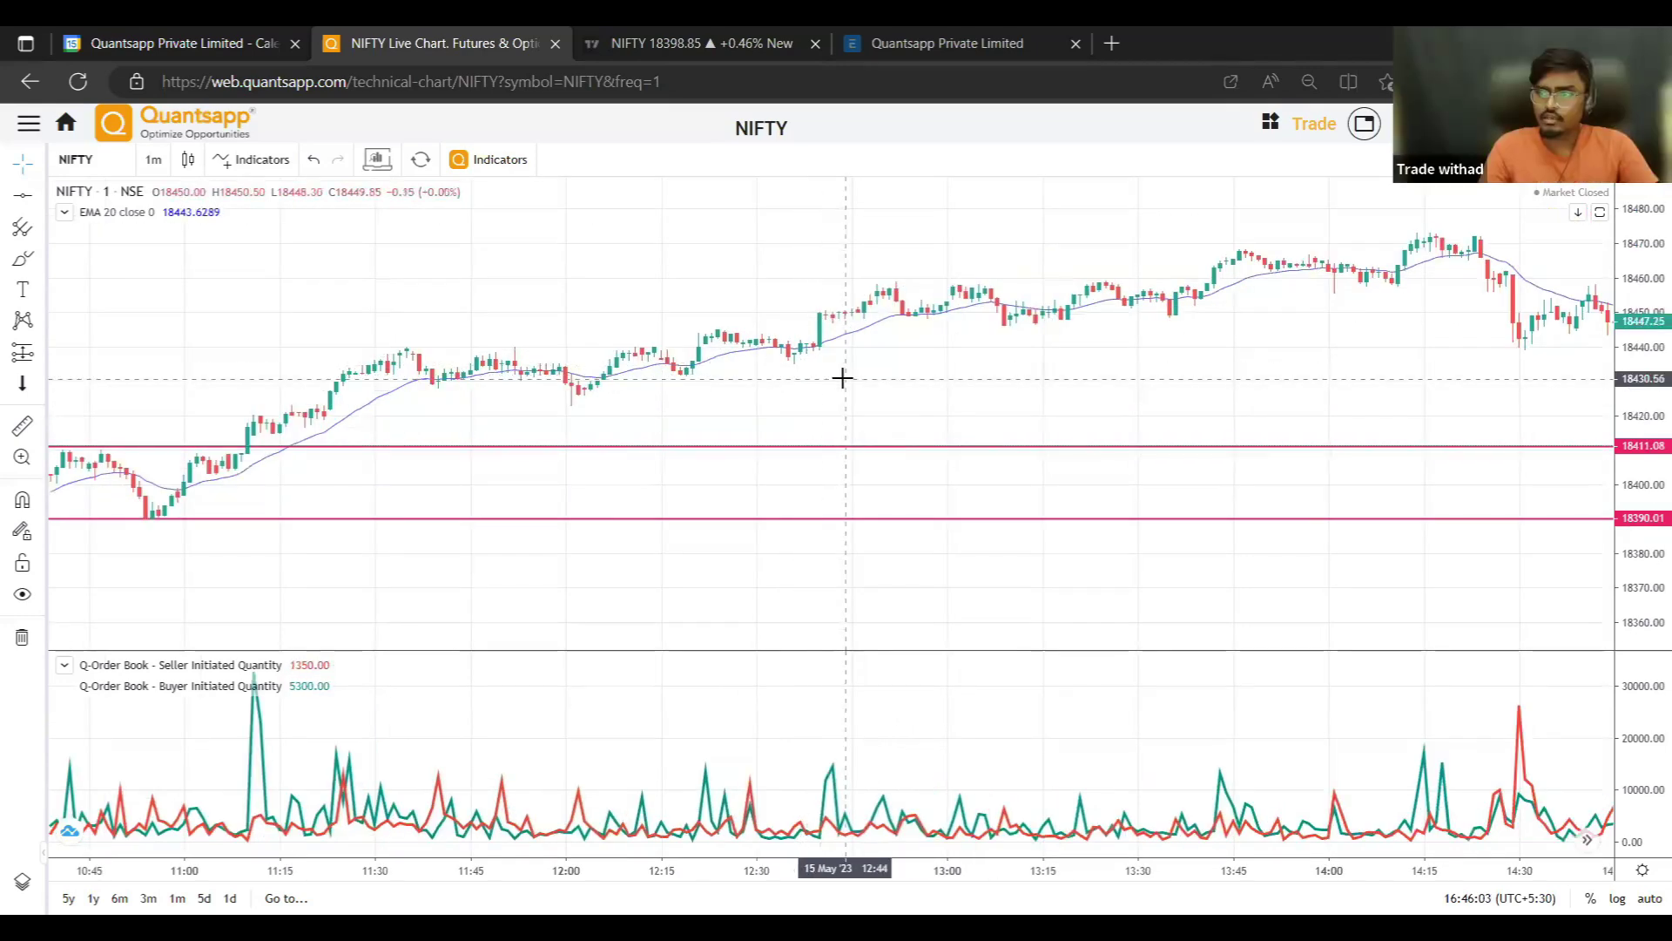
pyautogui.scroll(-1, 843, 378)
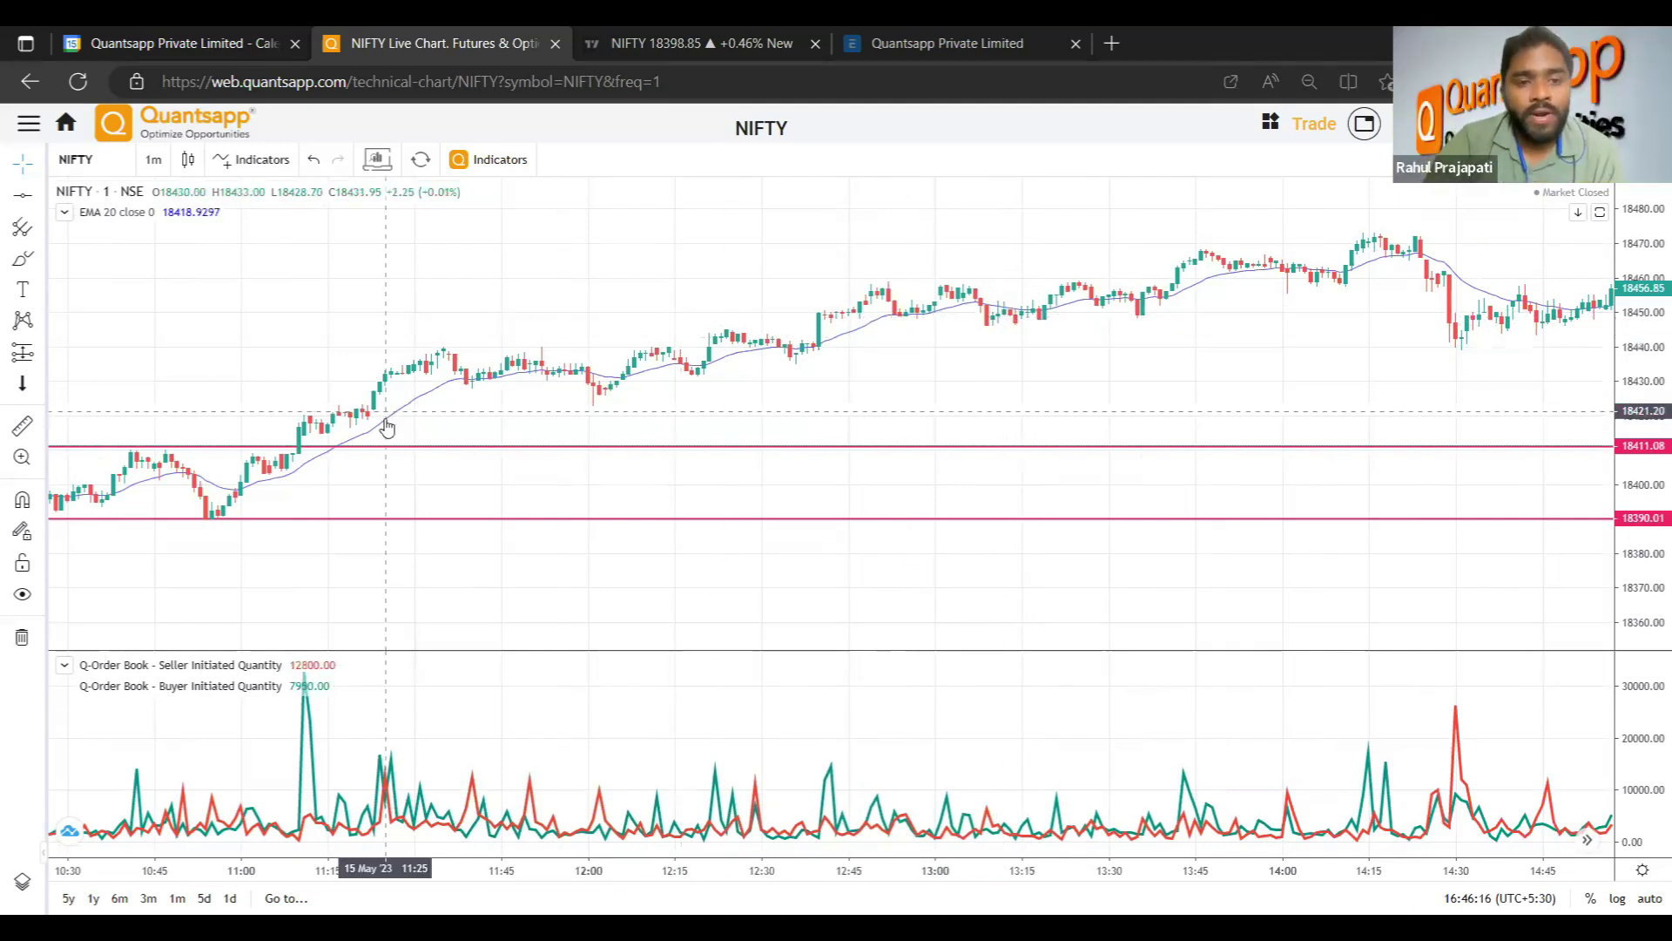
# Add the SuperTrend (10, 3) indicator to the NIFTY chart and scroll to the 15:30 close.
pyautogui.click(255, 160)
pyautogui.write('super')
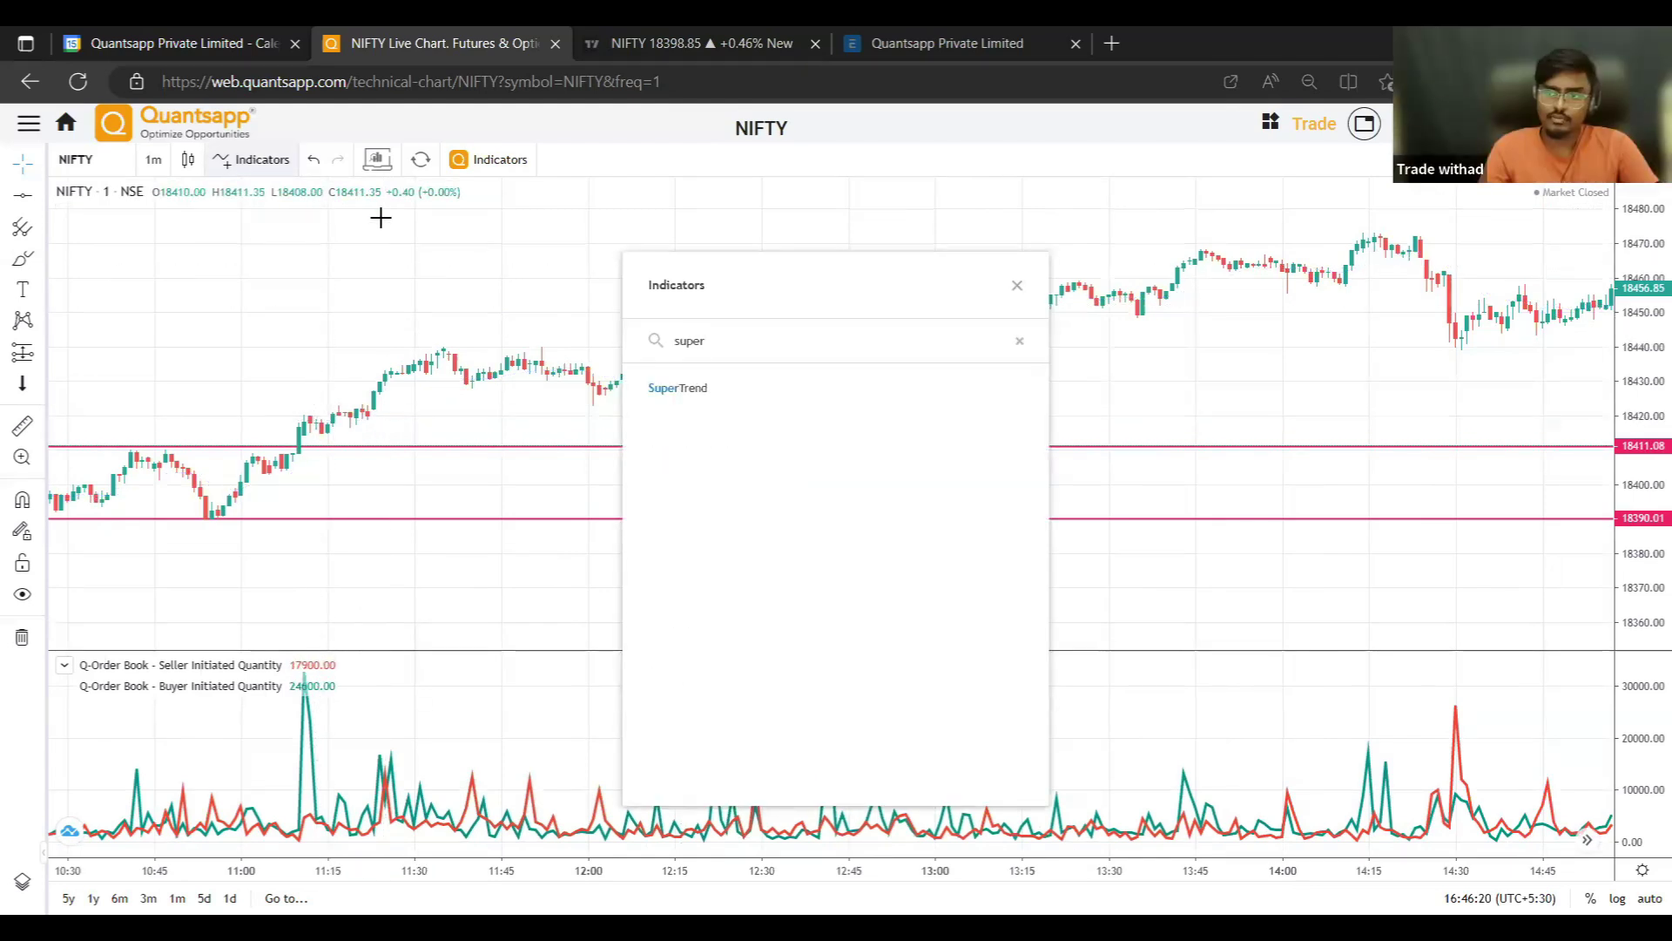
pyautogui.click(696, 393)
pyautogui.click(374, 466)
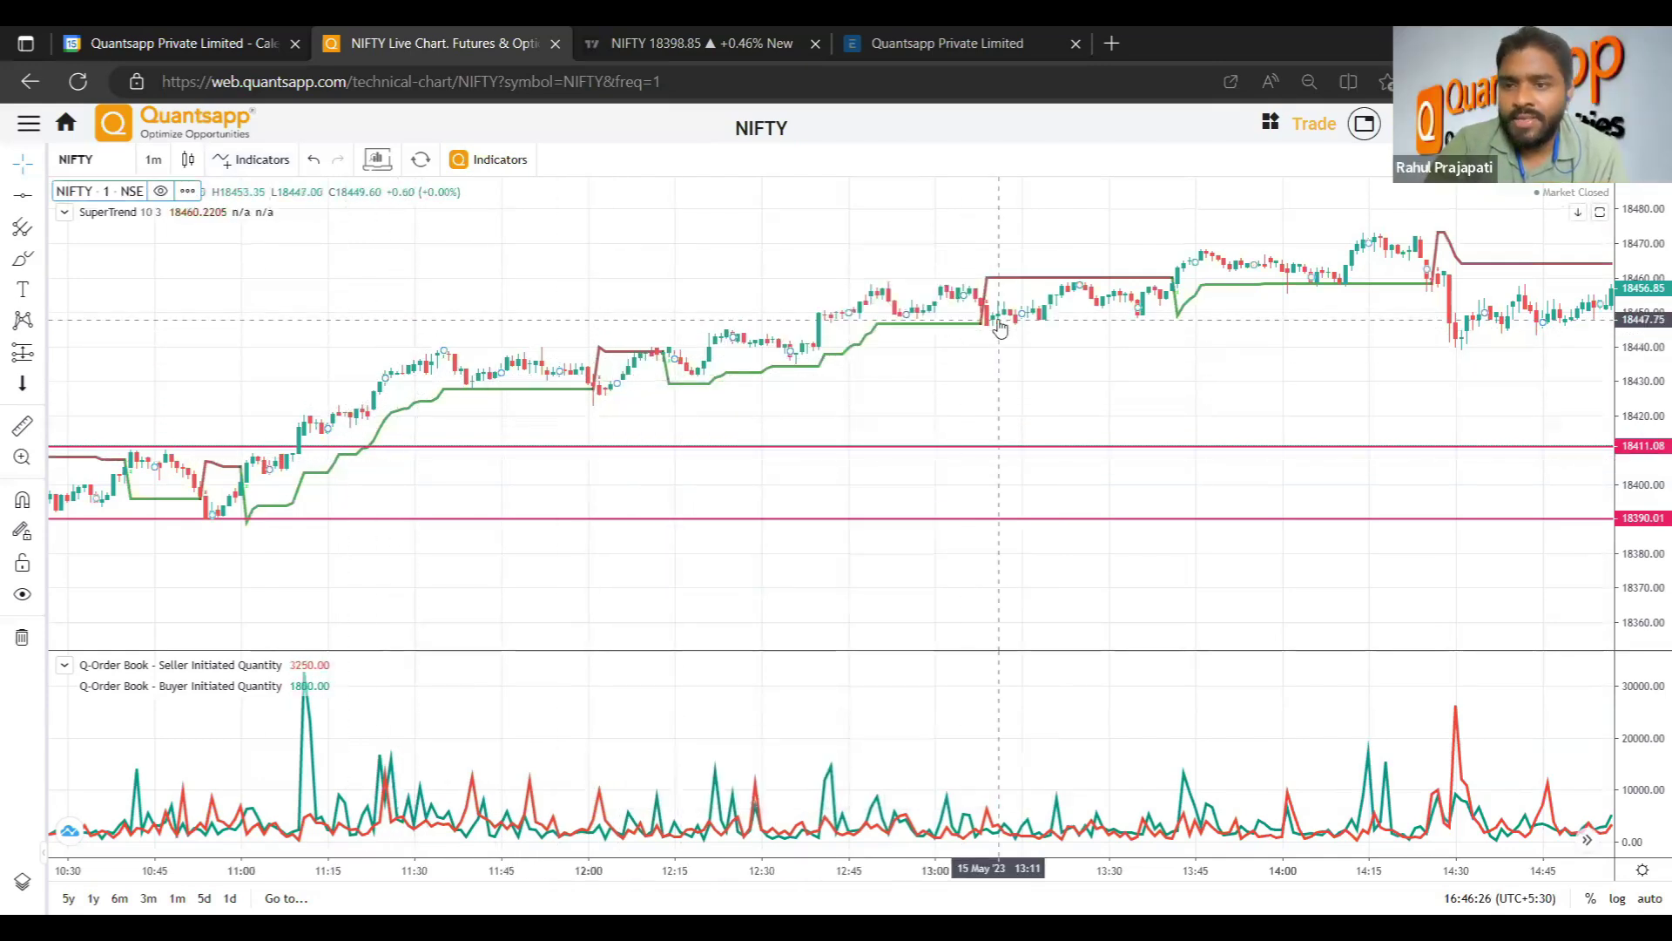
pyautogui.scroll(-2, 1159, 357)
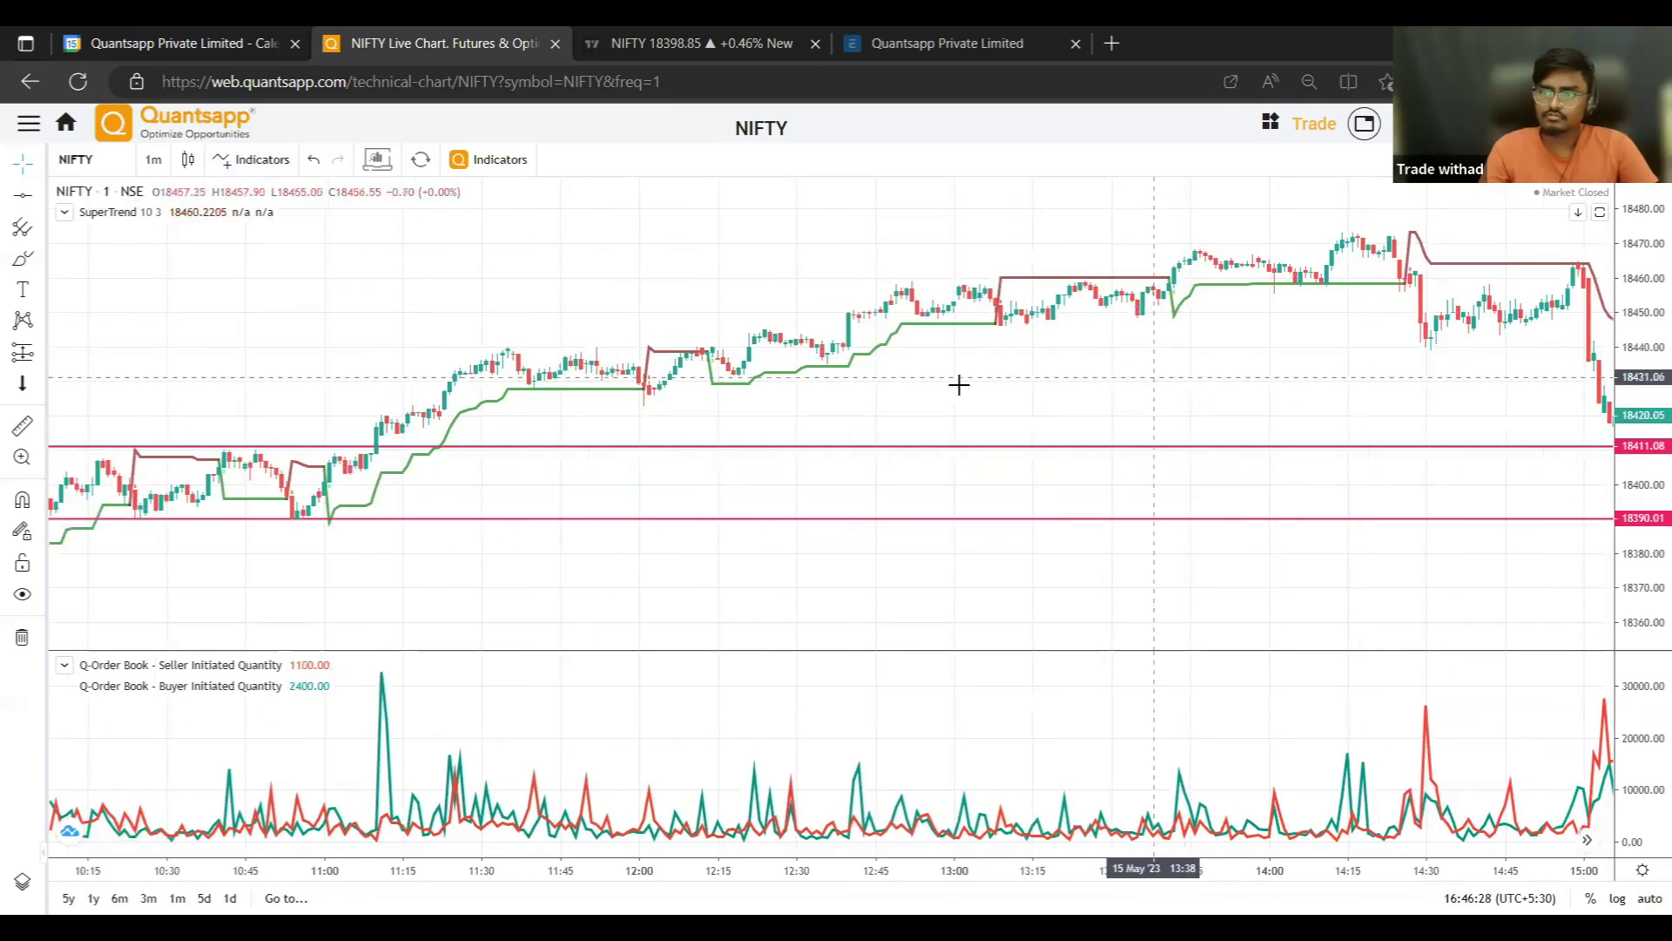
pyautogui.hscroll(5, 1038, 377)
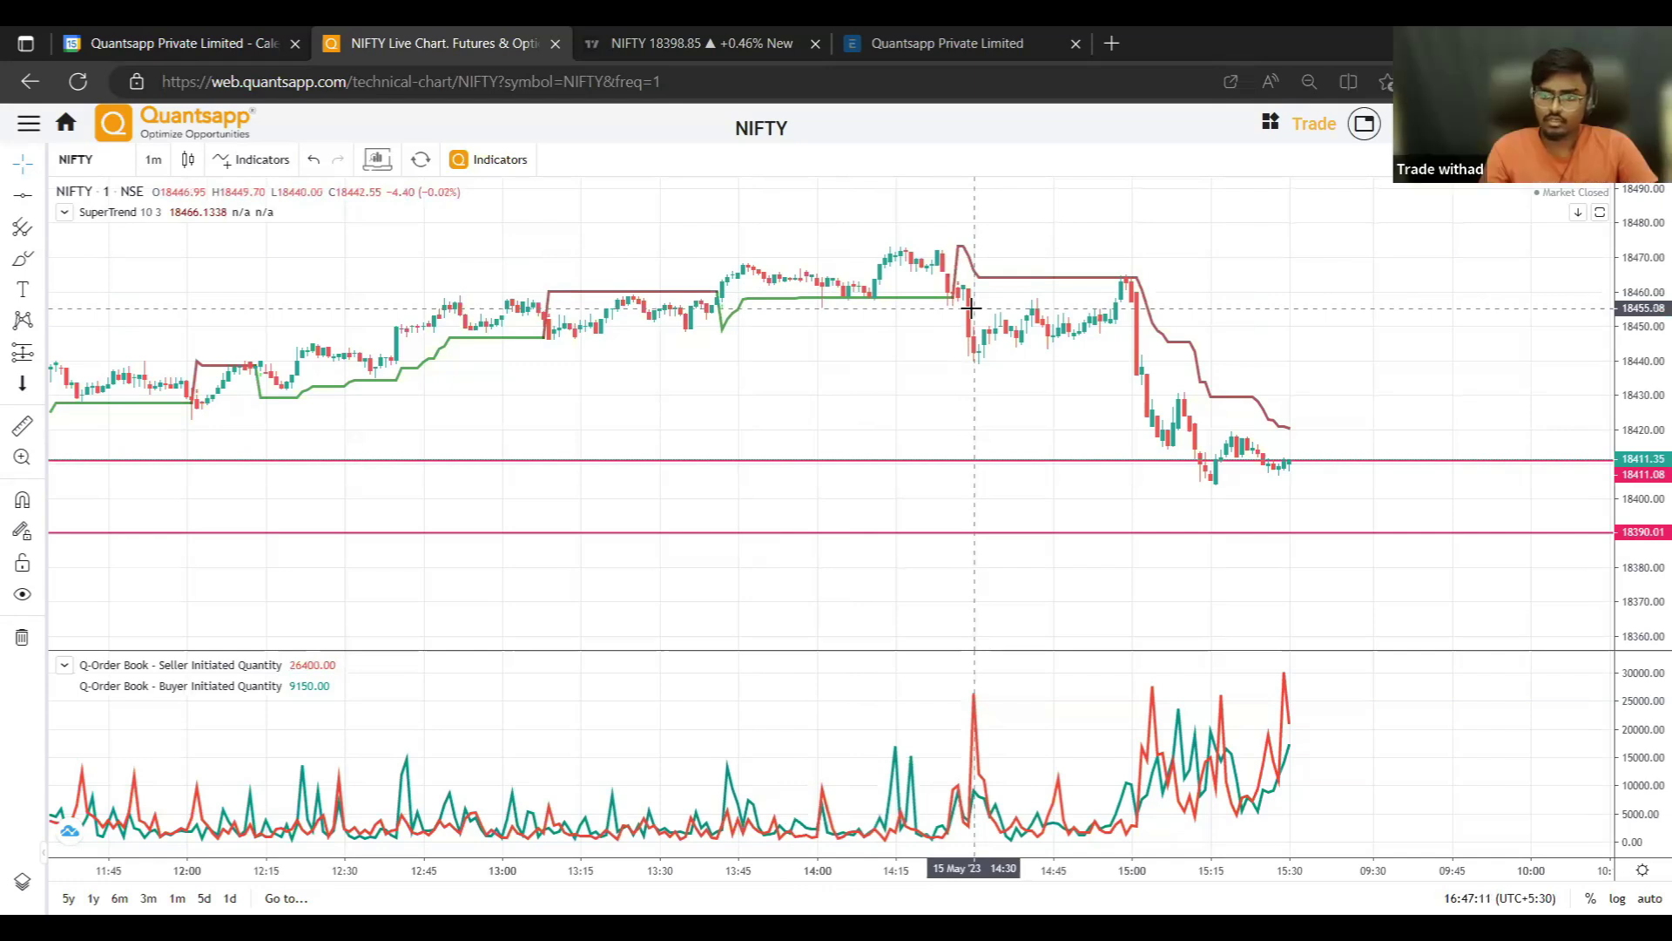
# Place a horizontal level at 18439.41 and delete the 18411 level line.
pyautogui.click(24, 196)
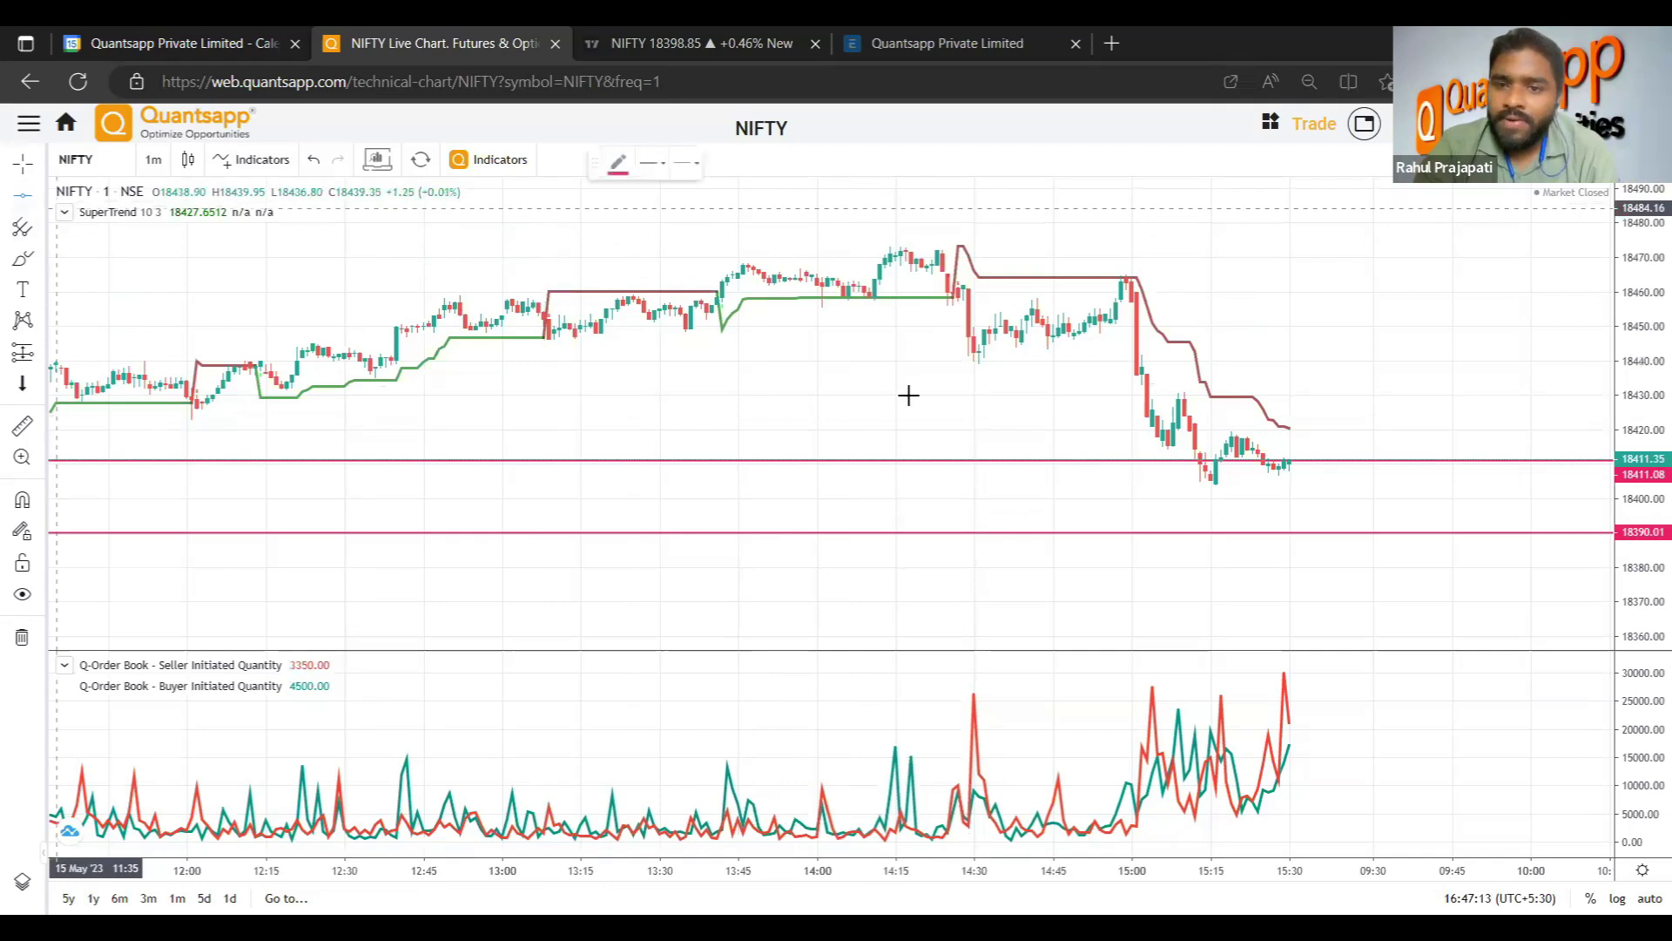
pyautogui.click(975, 362)
pyautogui.click(1090, 459)
pyautogui.press('Delete')
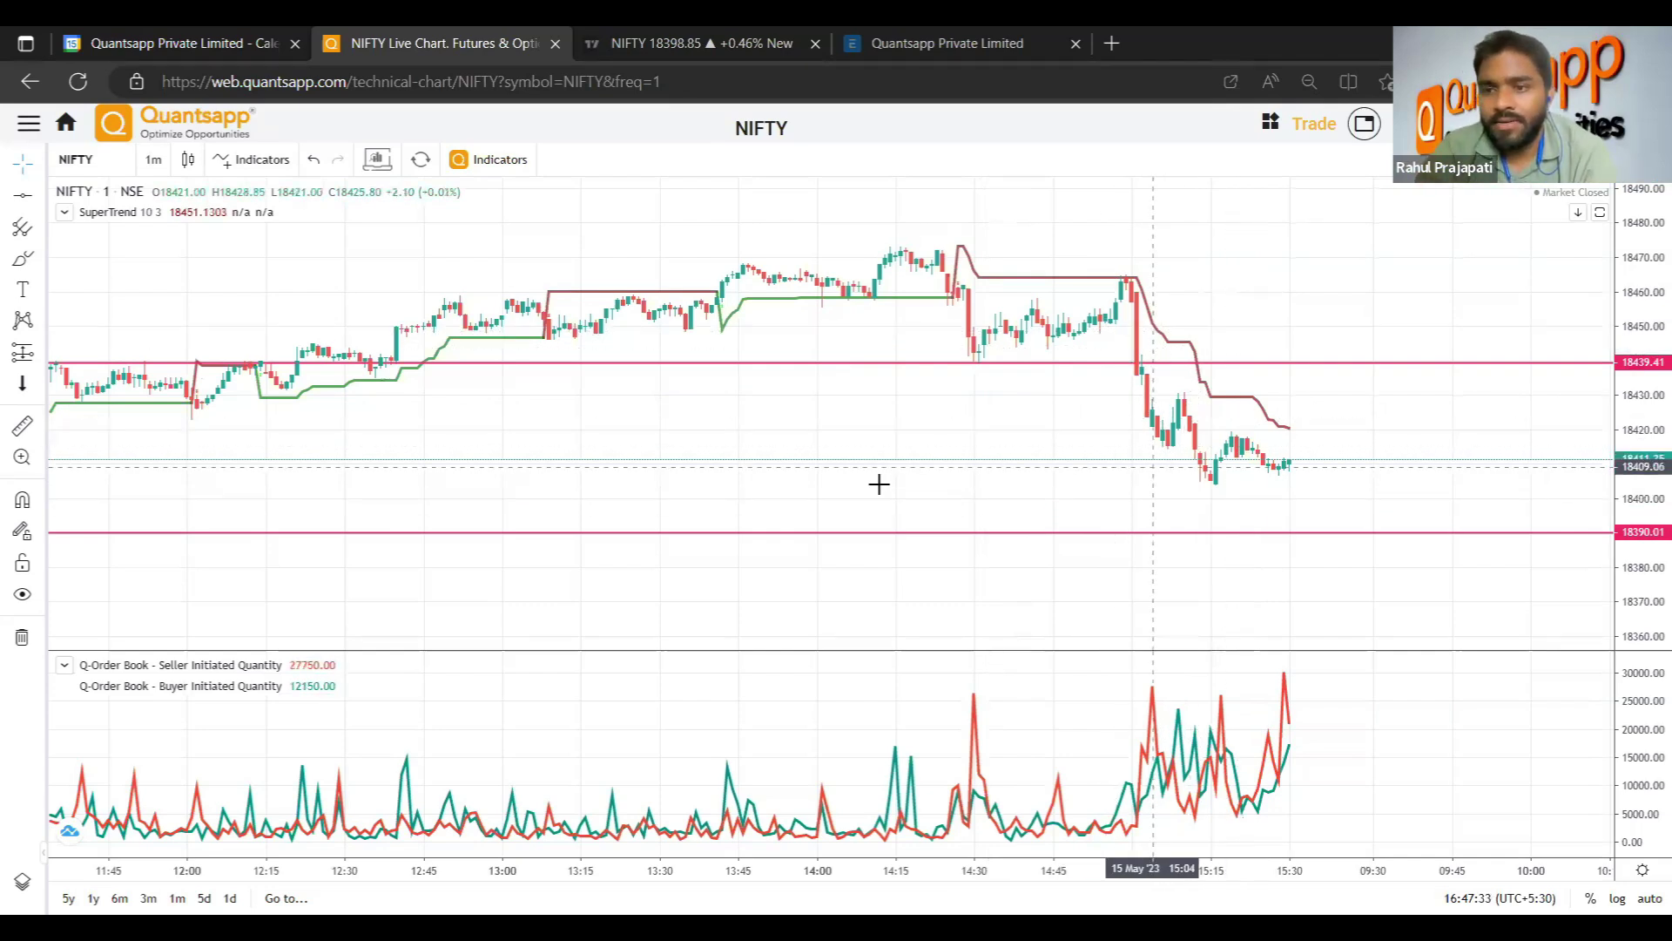
# Scroll the chart back to the 12 May '23 session and nudge it toward later candles.
pyautogui.hscroll(-5, 1160, 436)
pyautogui.scroll(-5, 1161, 436)
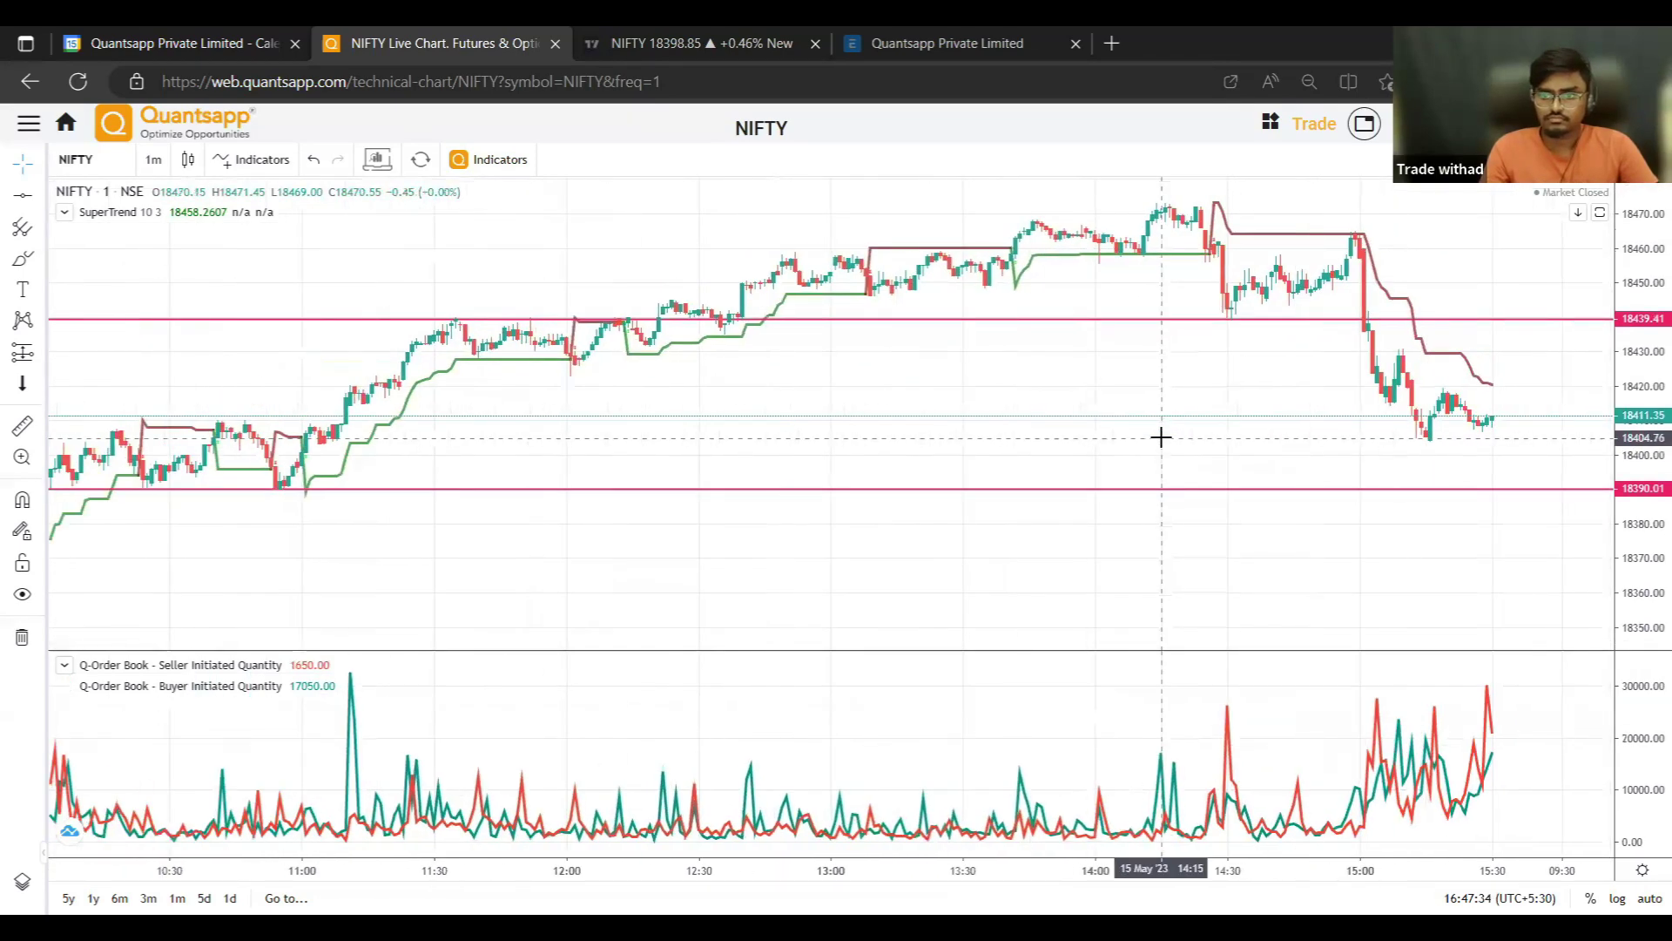
pyautogui.hscroll(-5, 1182, 387)
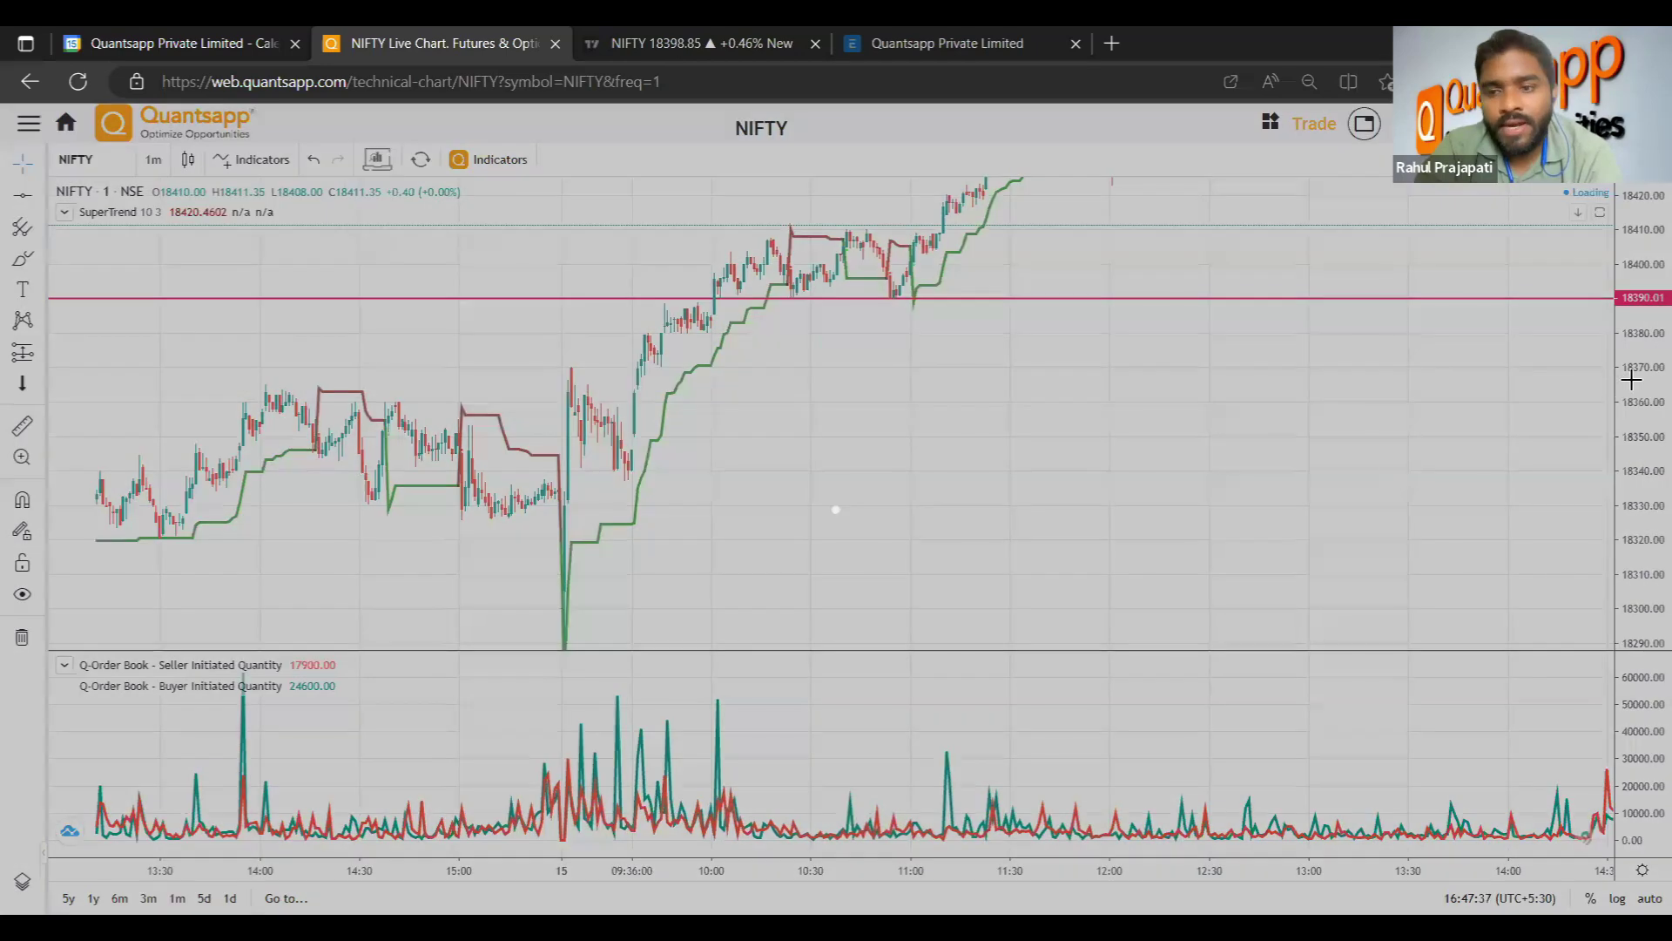
pyautogui.hscroll(-5, 1139, 503)
pyautogui.hscroll(-5, 1295, 441)
pyautogui.hscroll(-5, 976, 496)
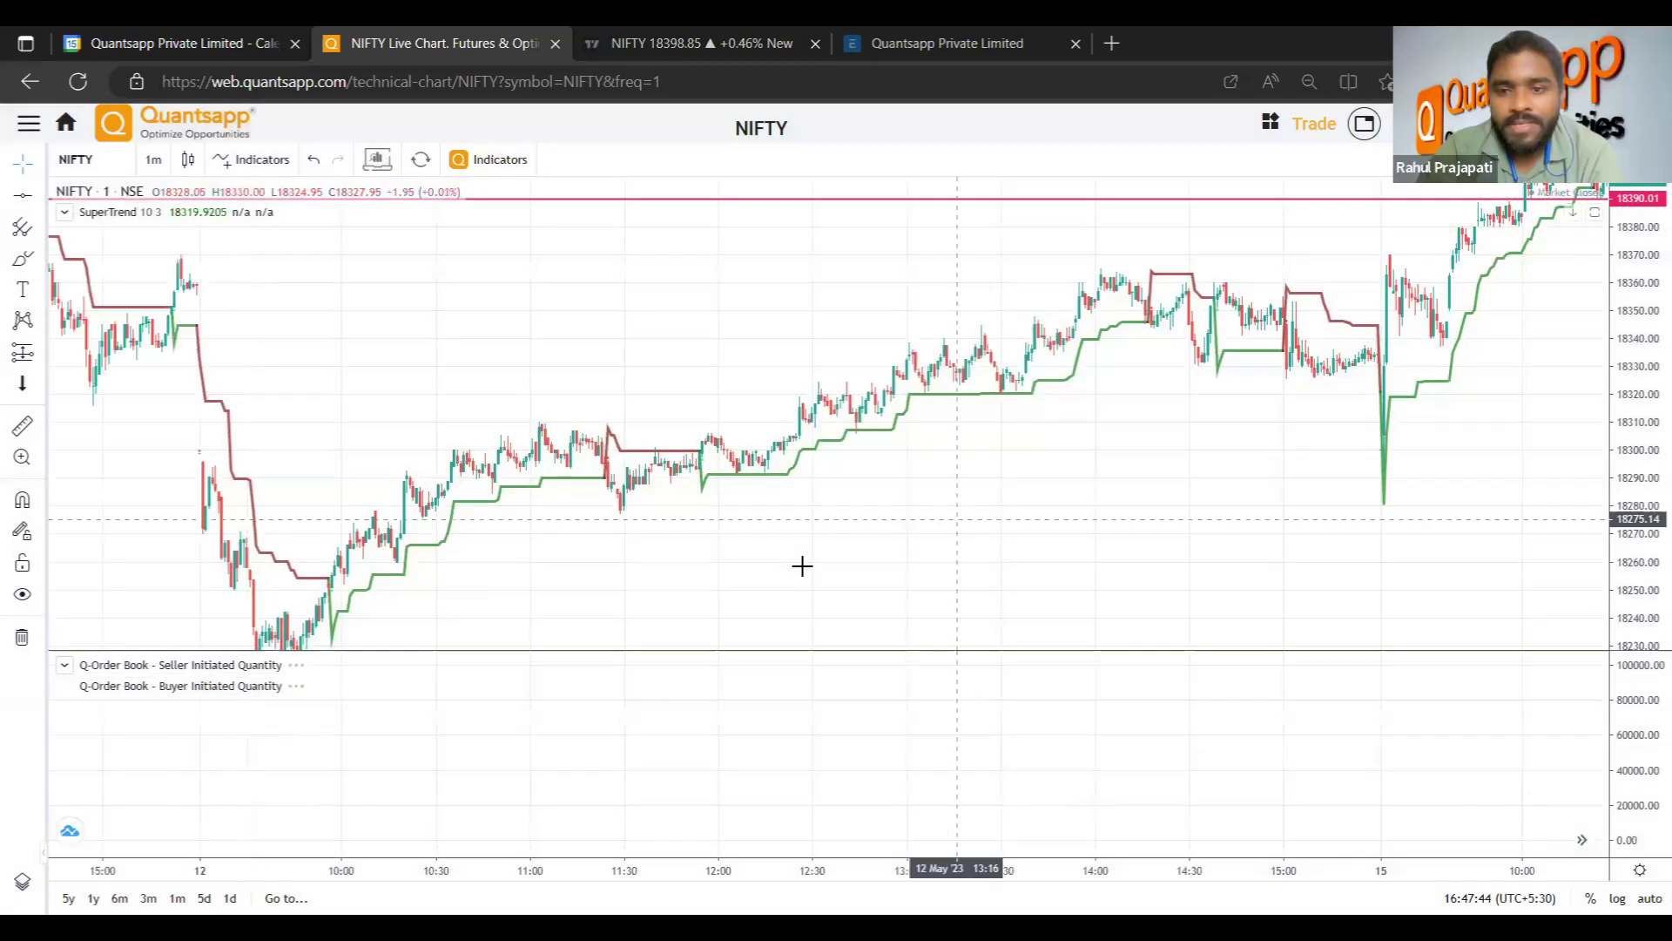
pyautogui.hscroll(-3, 985, 526)
pyautogui.hscroll(3, 819, 552)
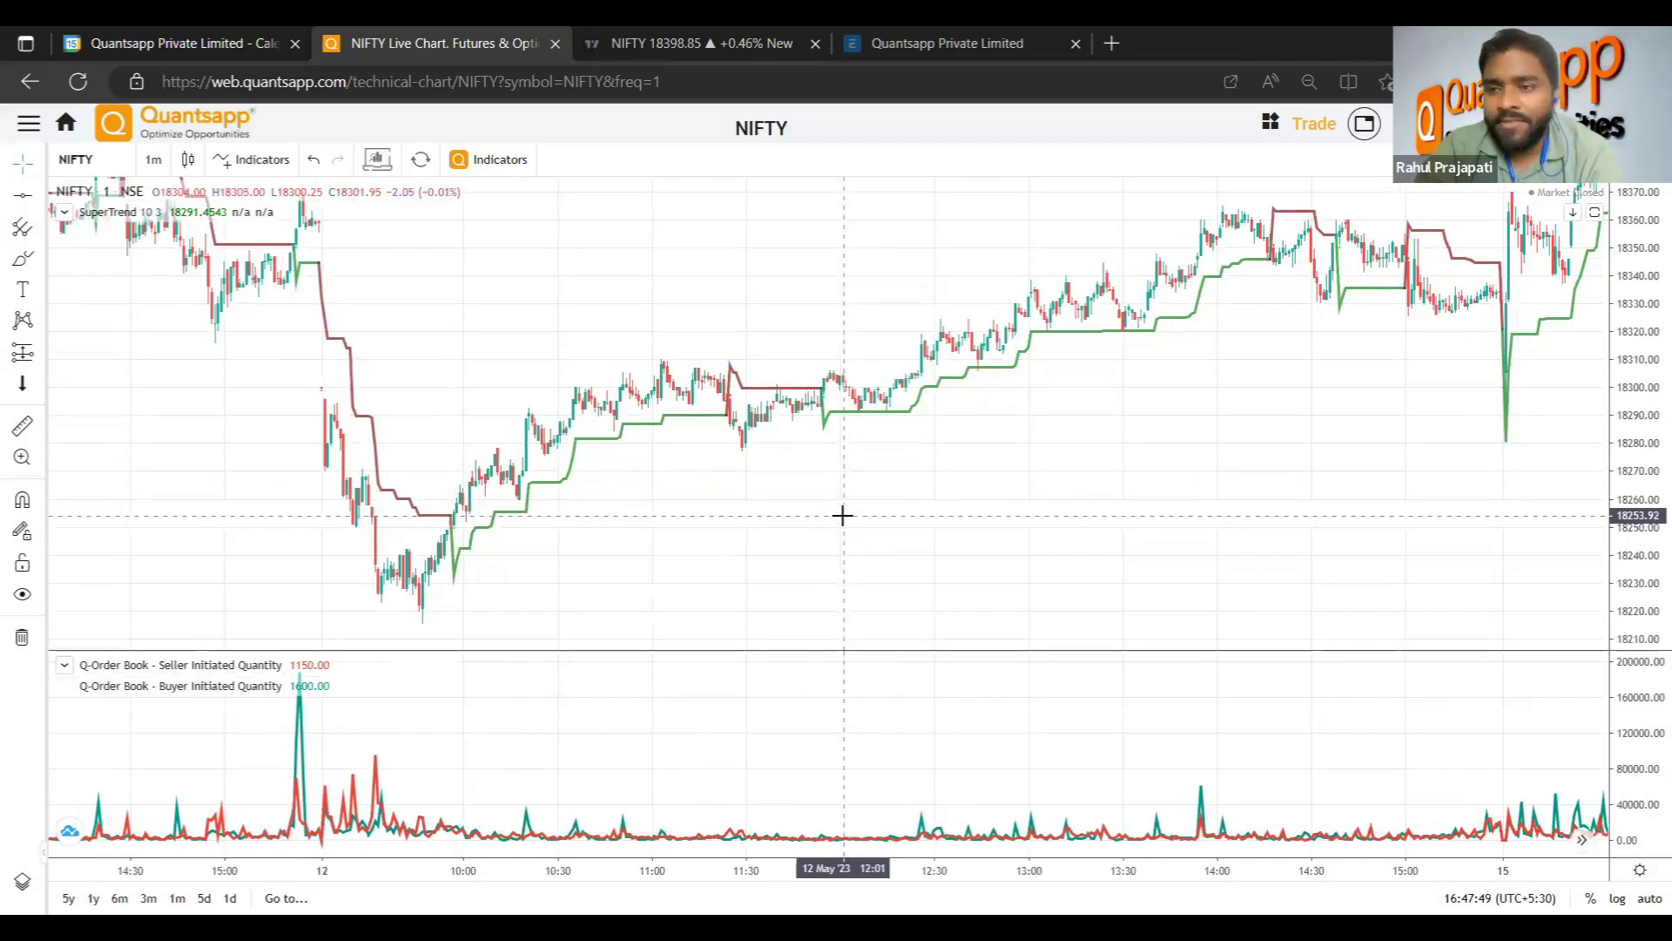
pyautogui.hscroll(-1, 764, 508)
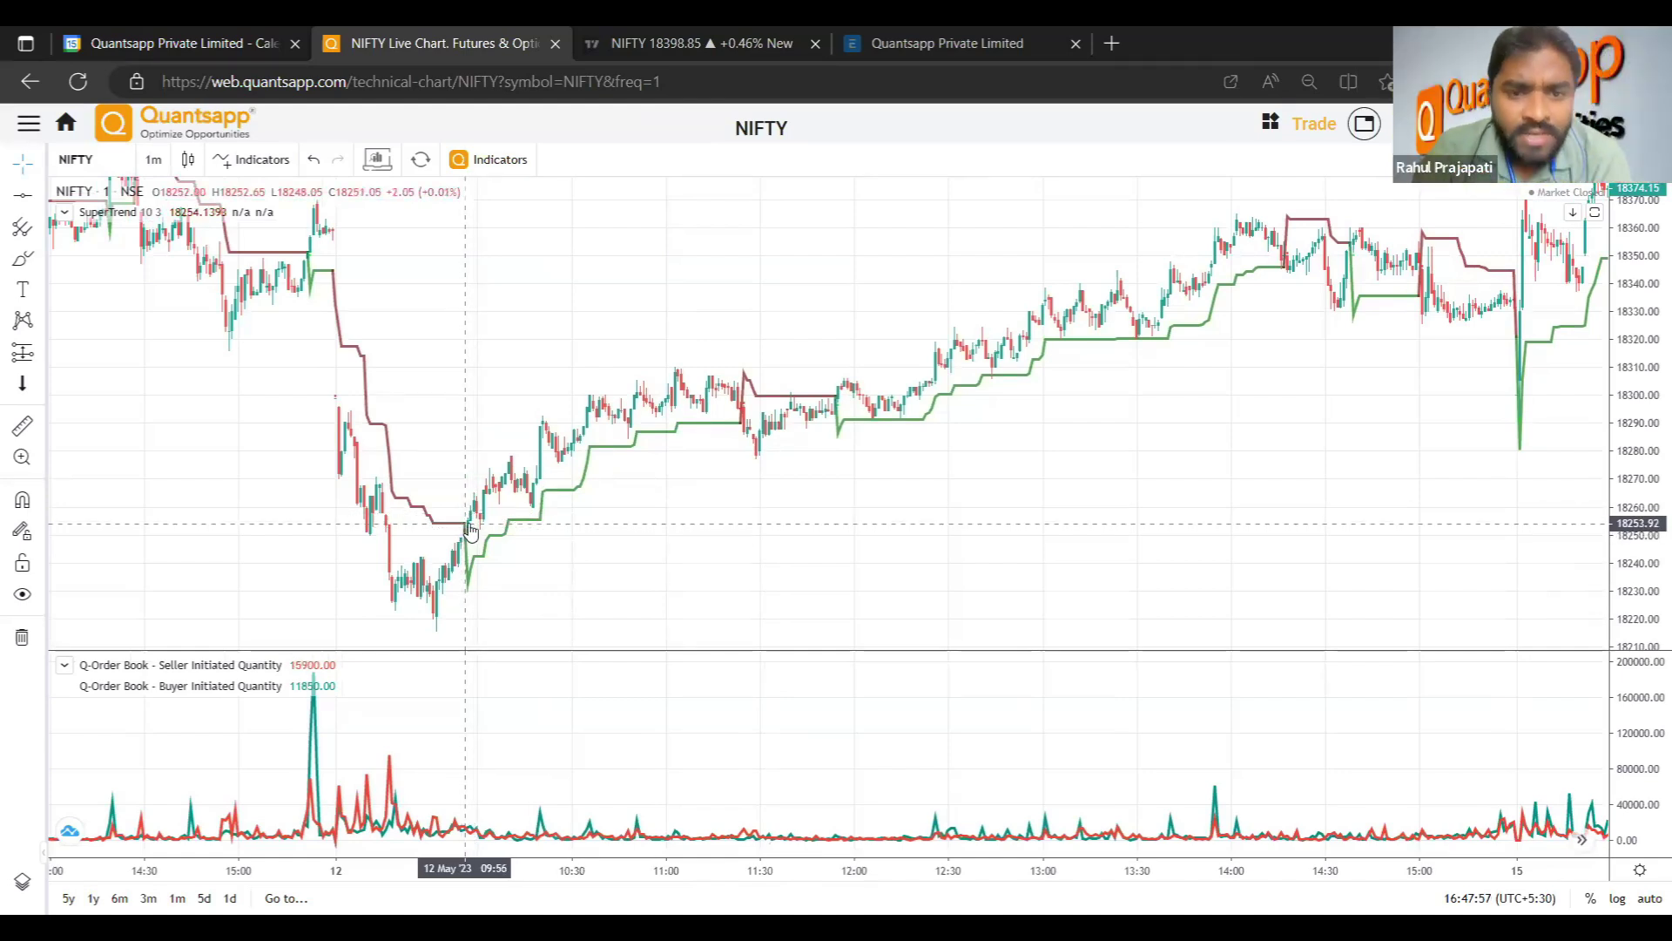
pyautogui.moveTo(471, 533); pyautogui.dragTo(408, 539)
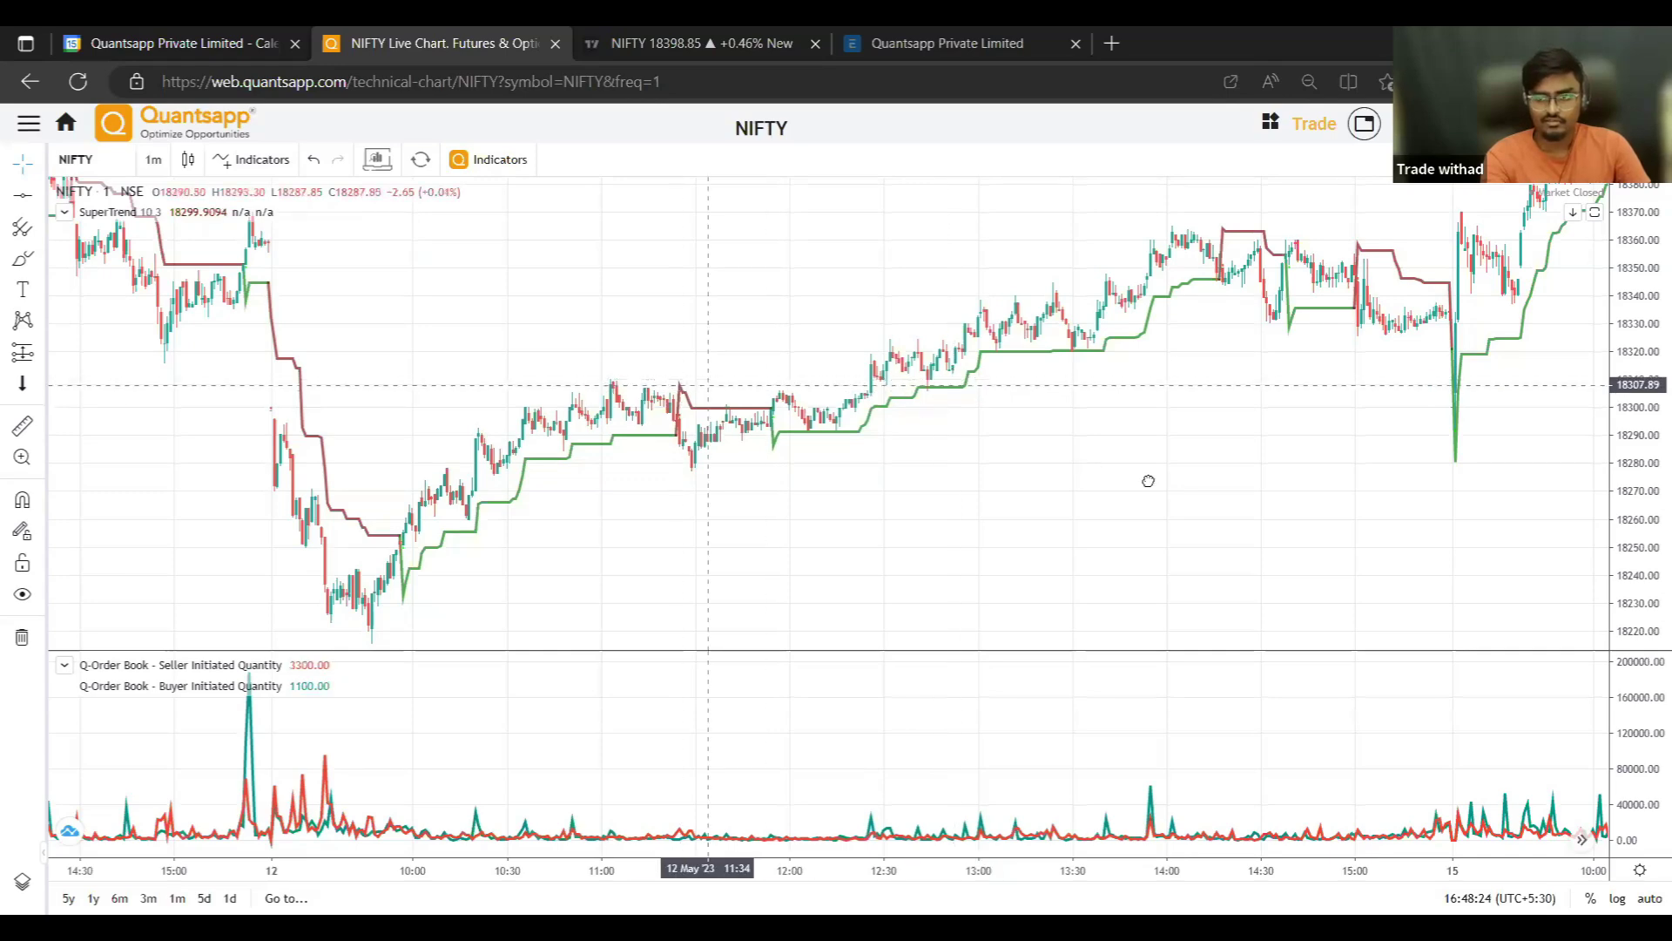
# Scroll back through the 11 May '23 session, then forward to 12 May from the open.
pyautogui.hscroll(-5, 896, 459)
pyautogui.hscroll(-3, 1101, 441)
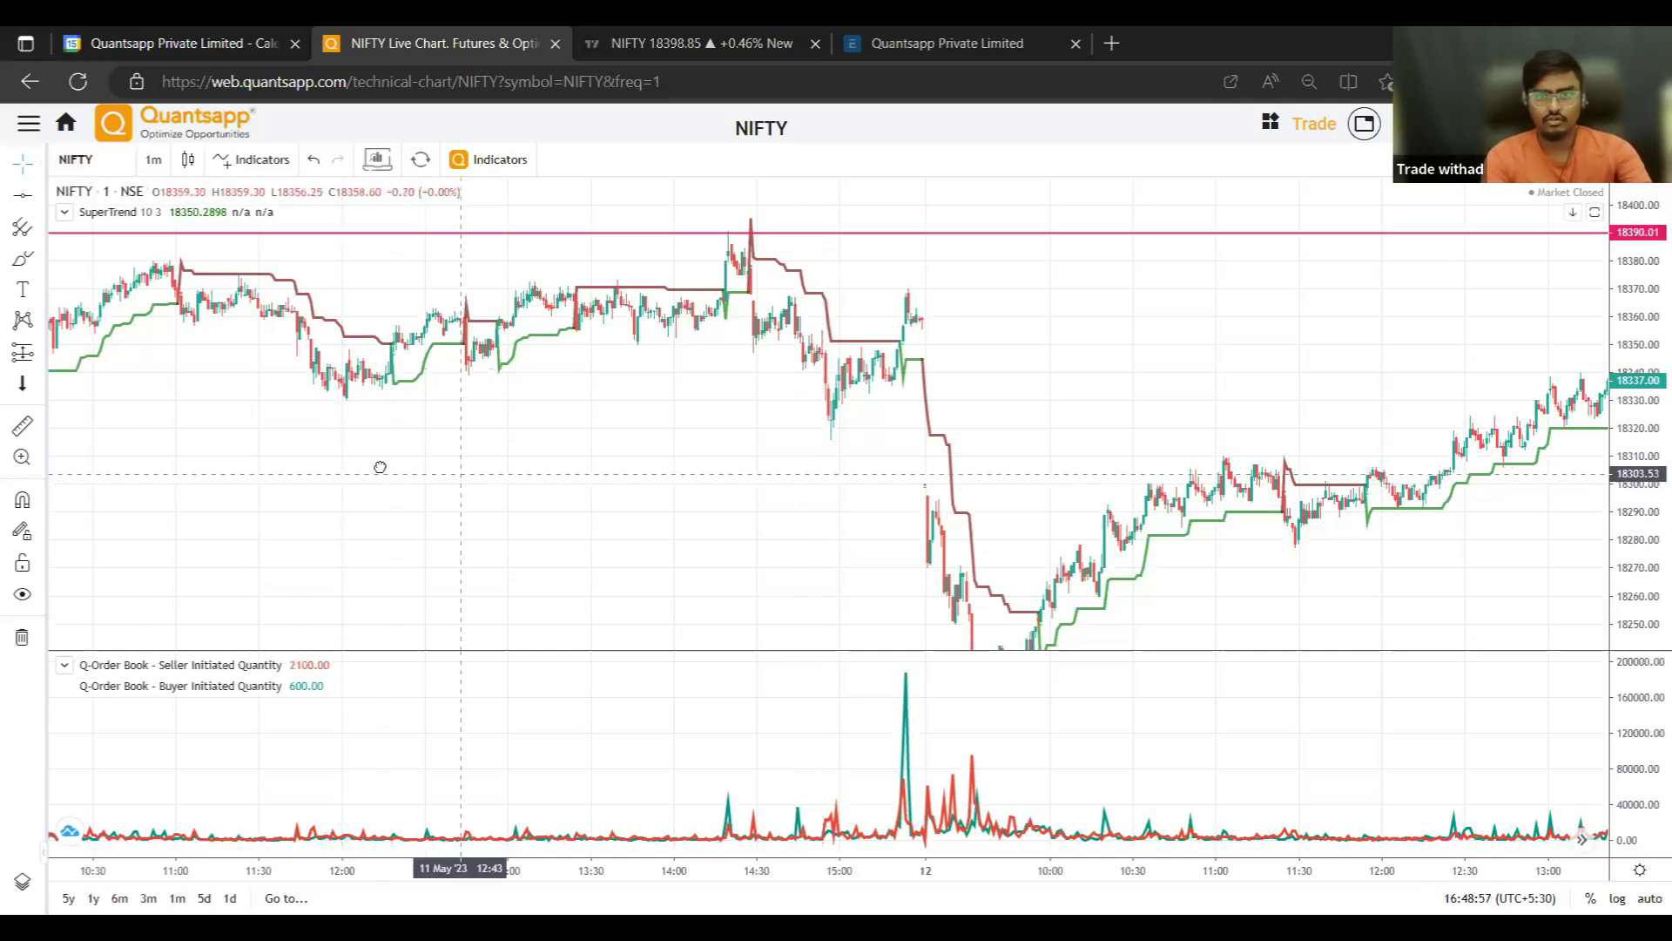
pyautogui.hscroll(3, 381, 465)
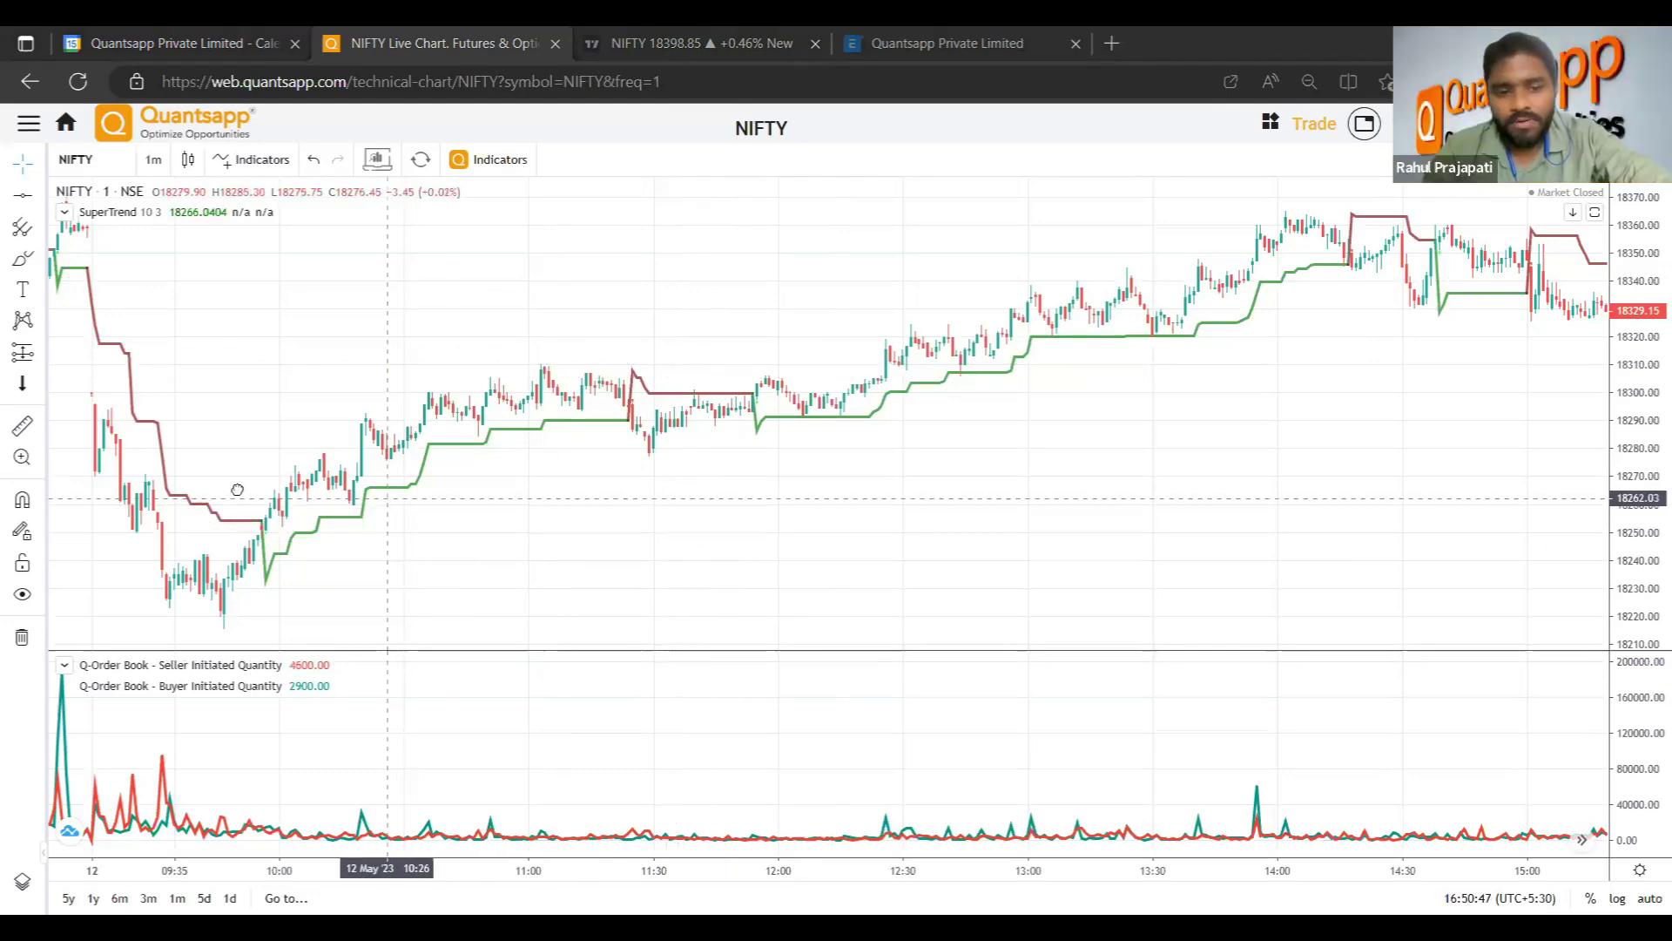
# Scroll the chart forward into the 15th's session, then return to the home page.
pyautogui.hscroll(3, 236, 490)
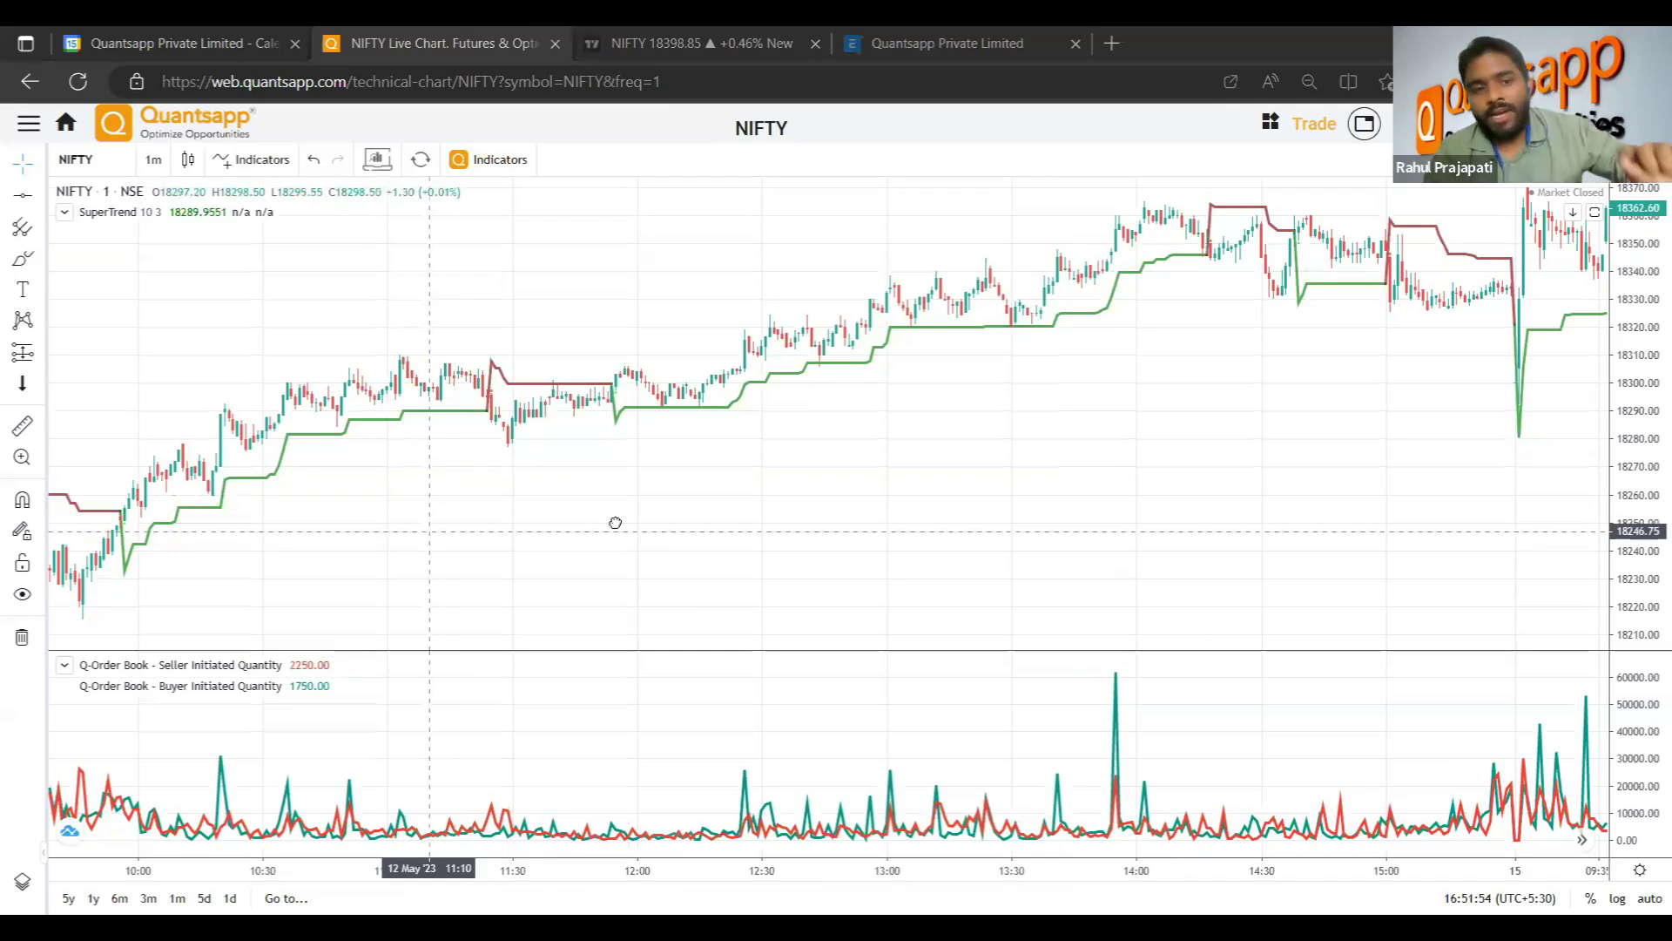
pyautogui.hscroll(-3, 614, 521)
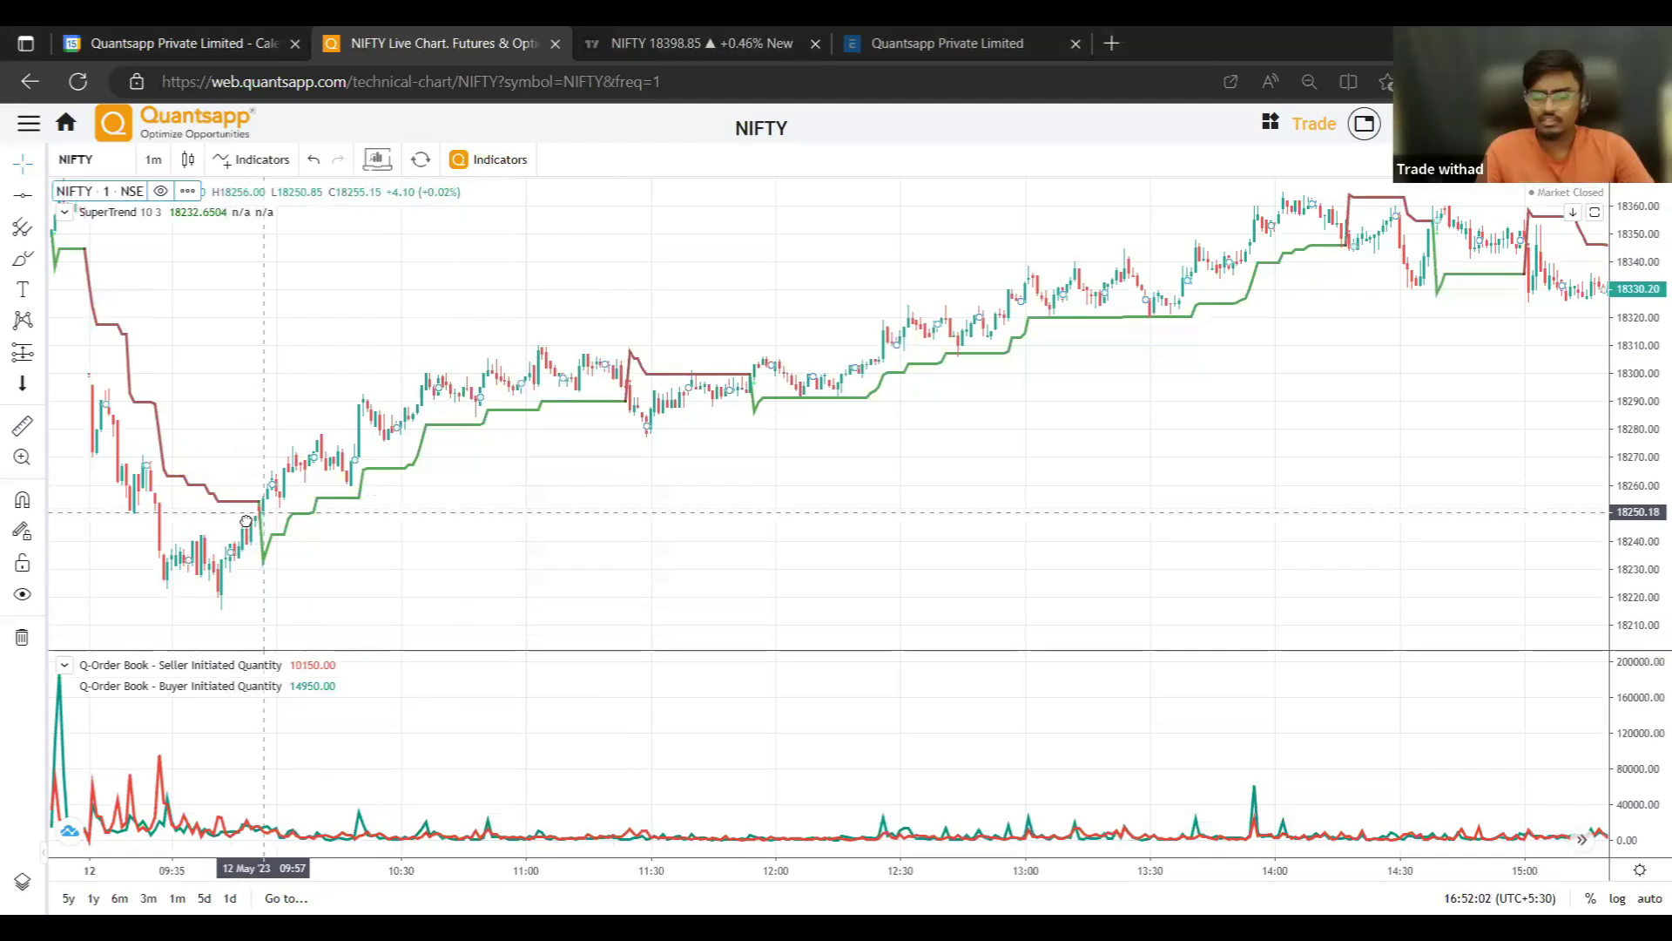
pyautogui.hscroll(2, 244, 531)
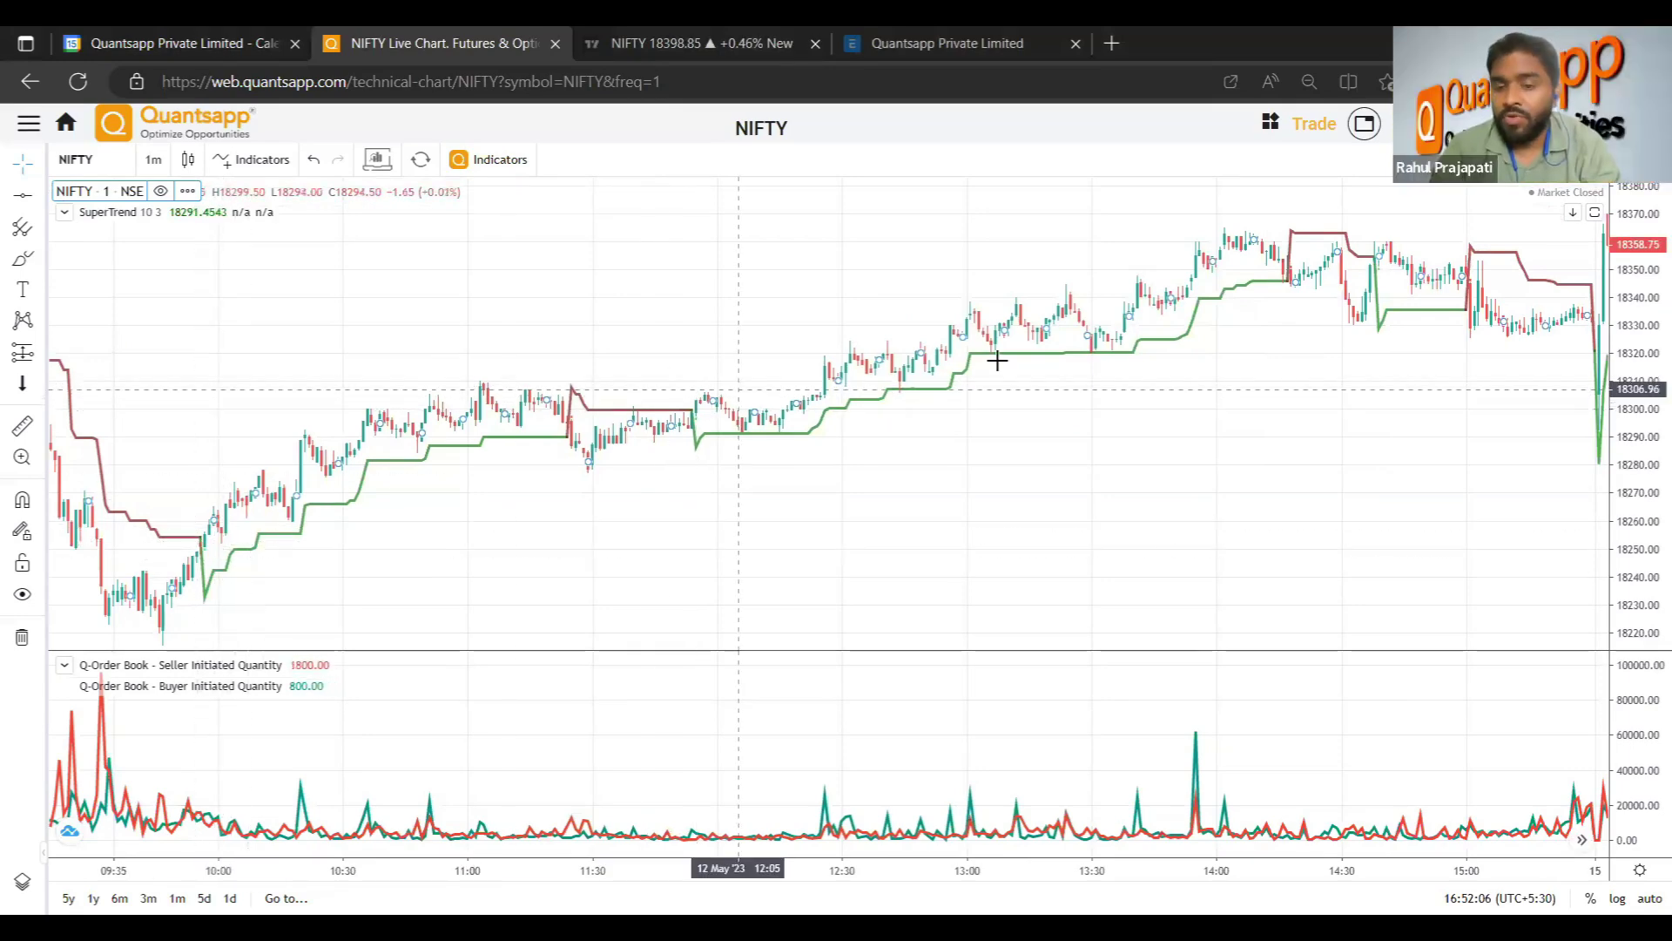
pyautogui.hscroll(4, 899, 512)
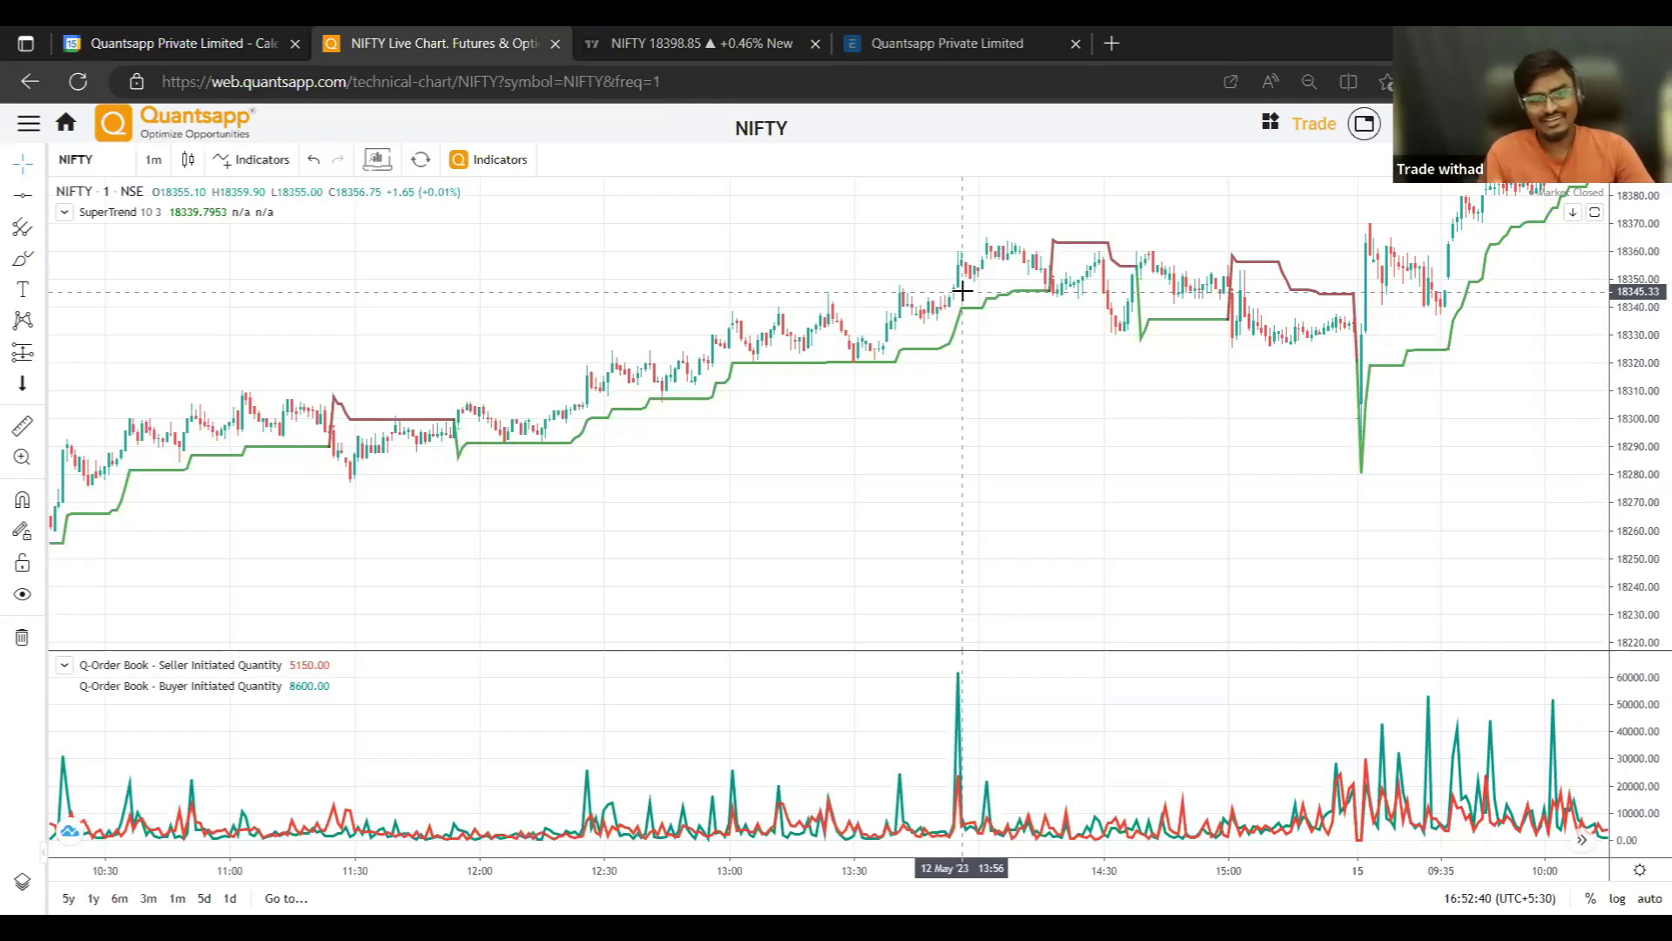
pyautogui.click(68, 124)
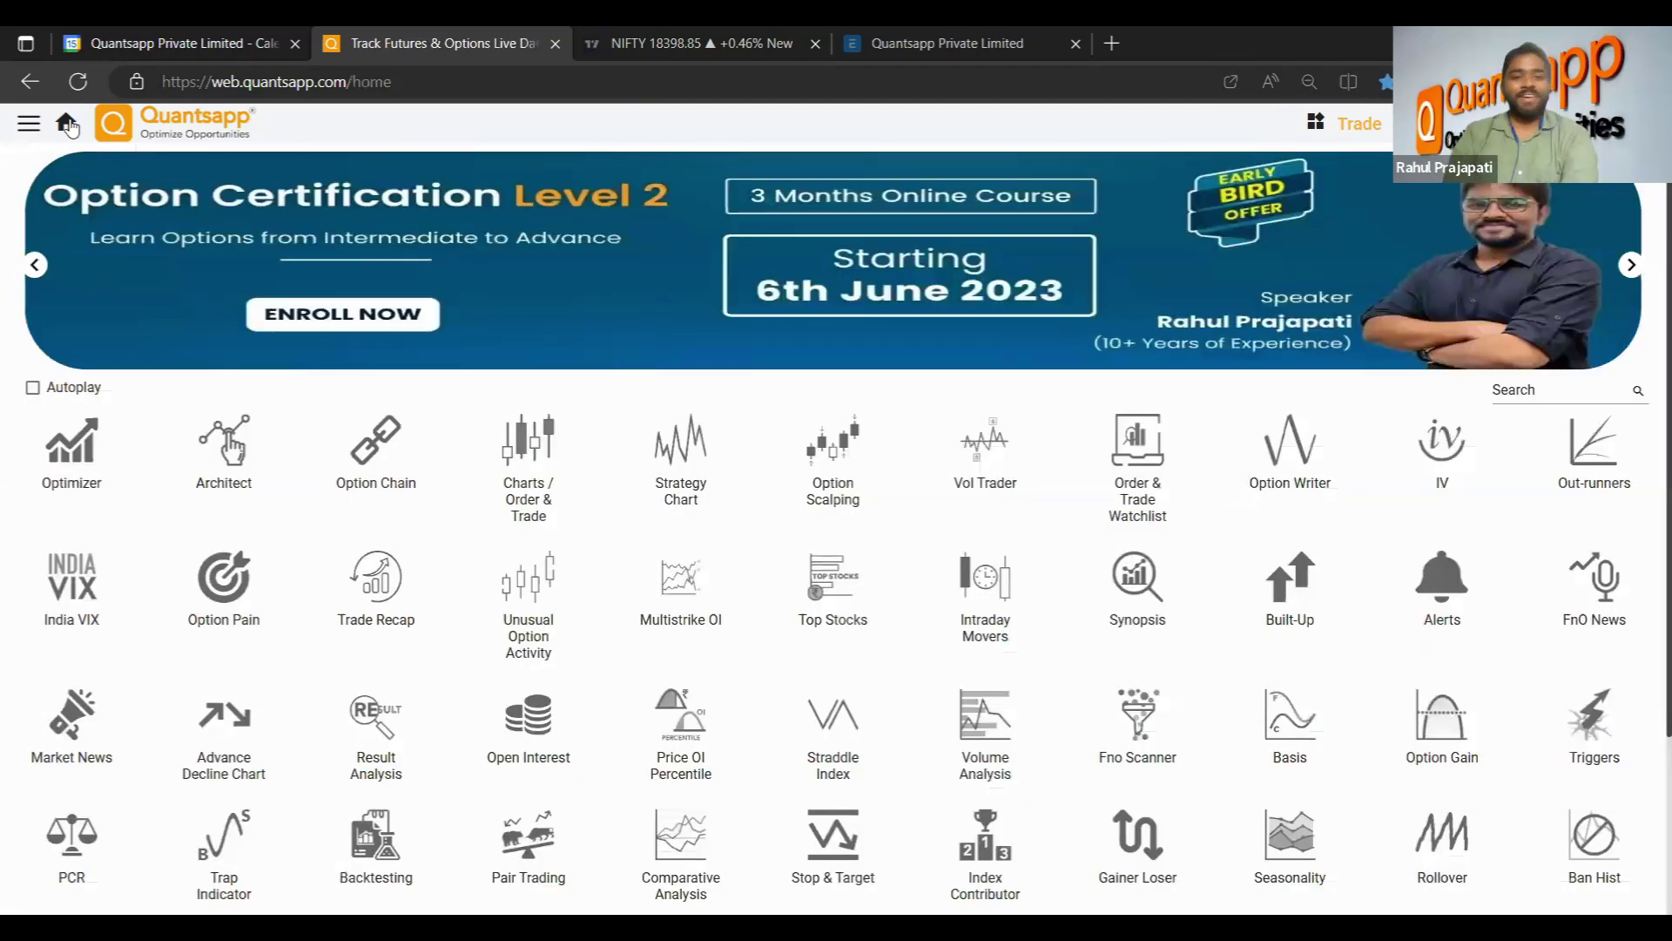